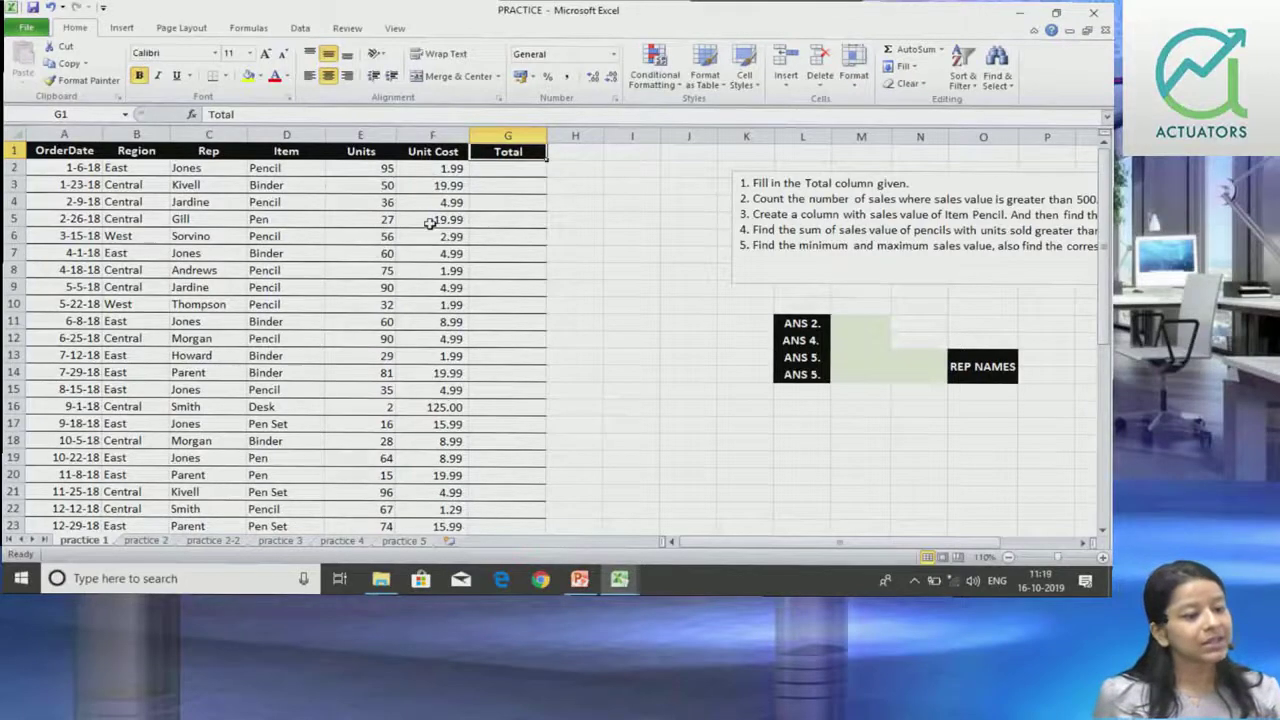
Enter =SUMPRODUCT(E2,F2) in G2 to total the first order at 189.05
click(511, 169)
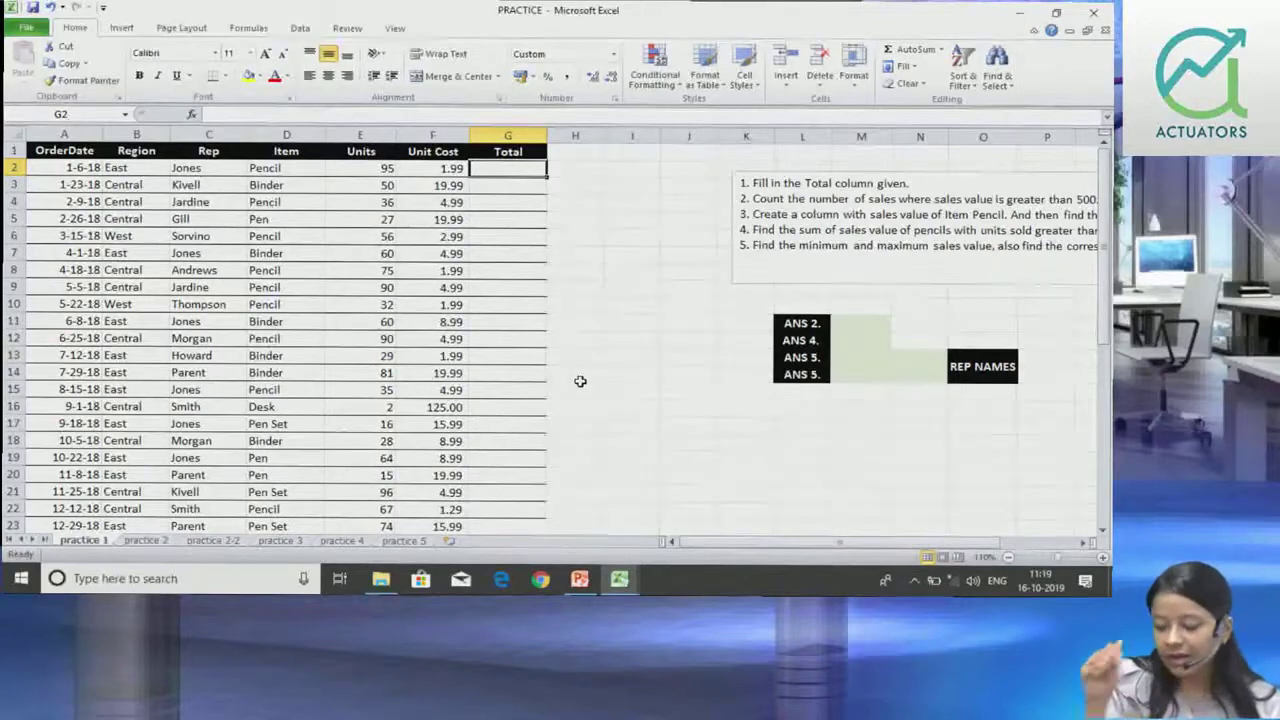
text(=)
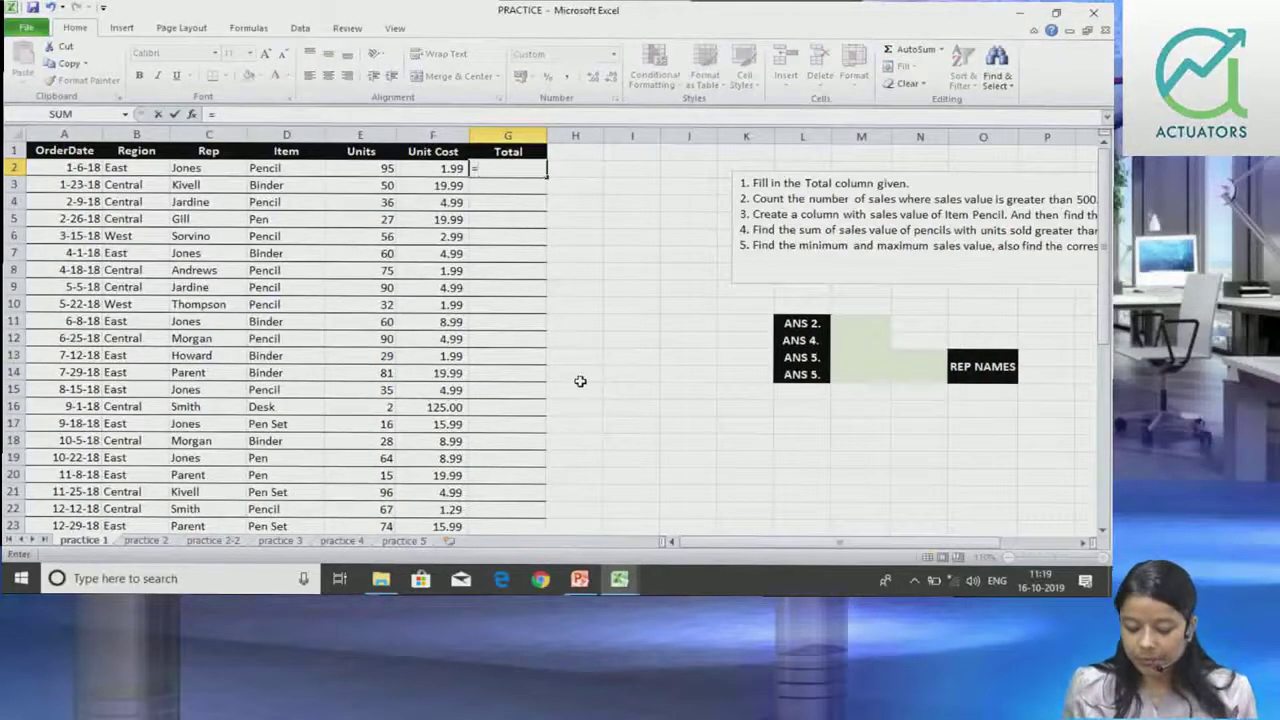
text(SUMPRODUC)
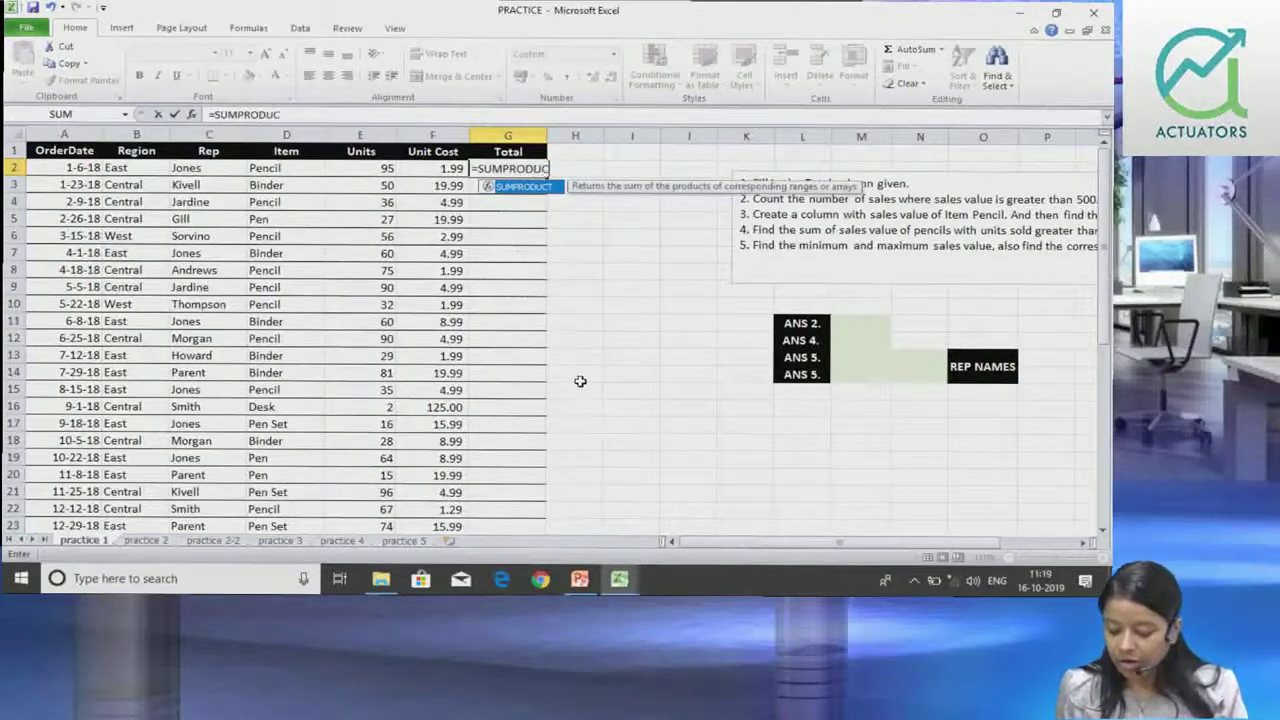
text(T()
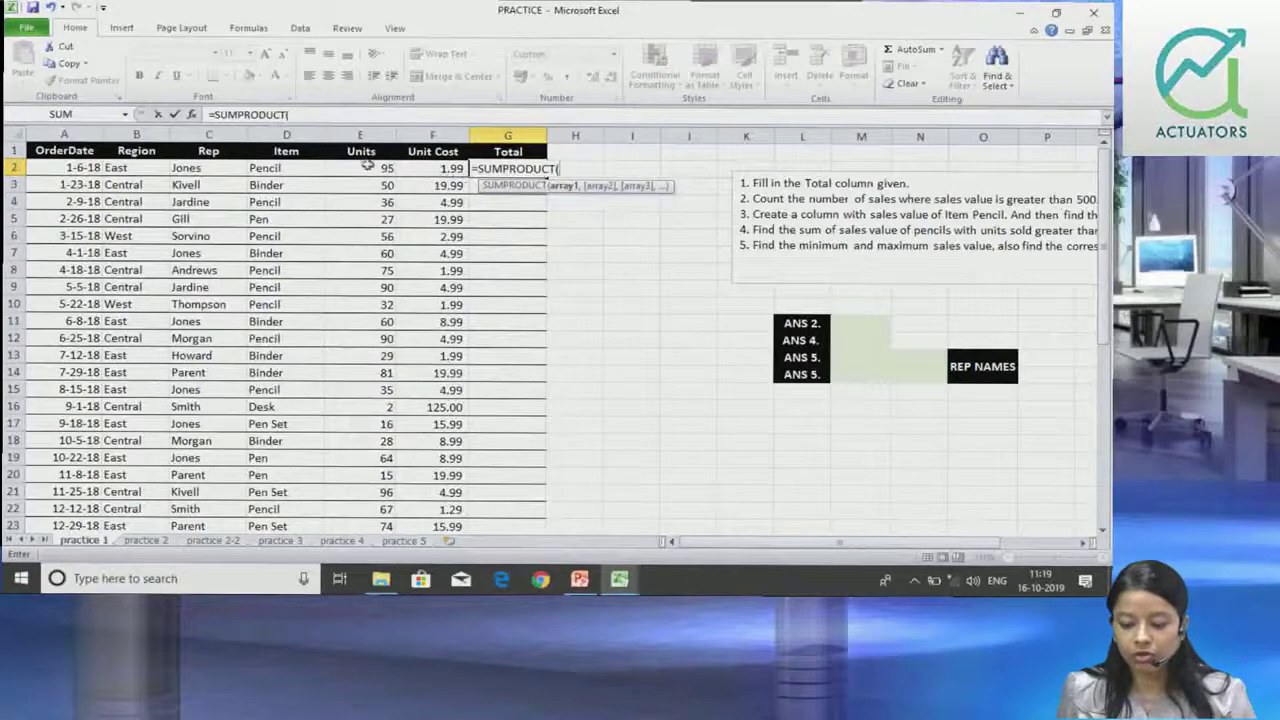
click(358, 167)
text(,)
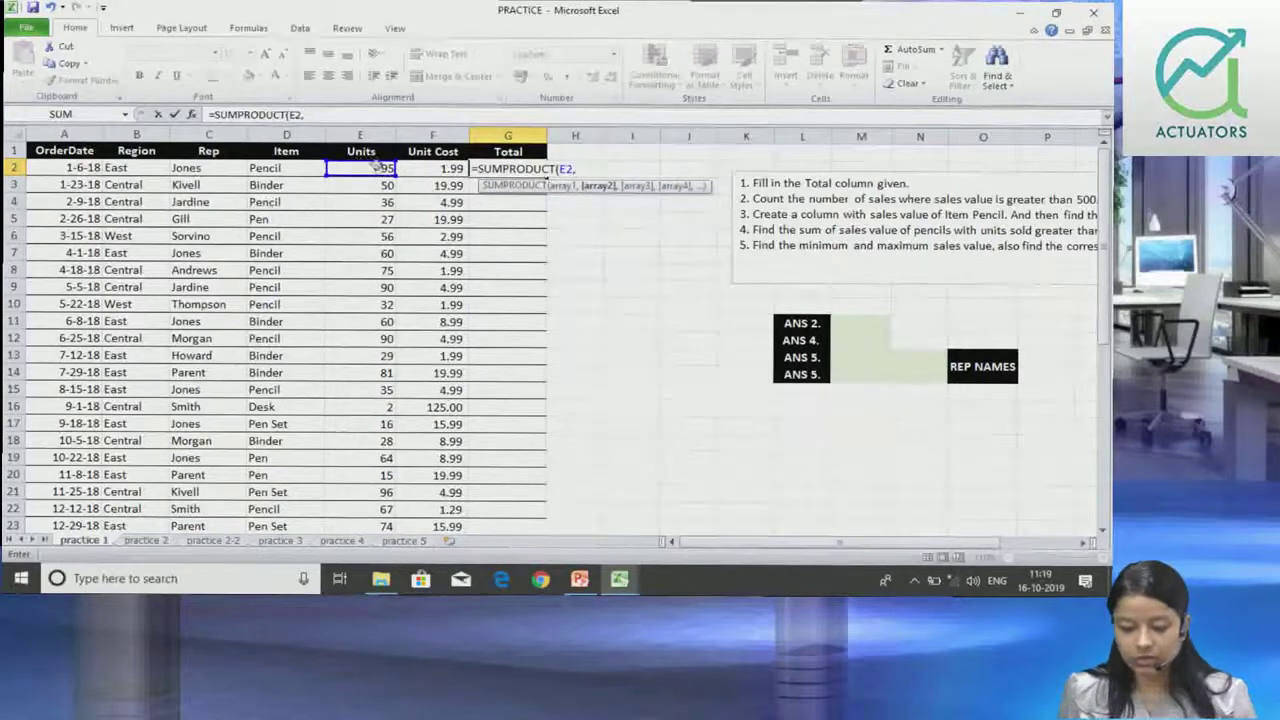
click(424, 168)
key(Return)
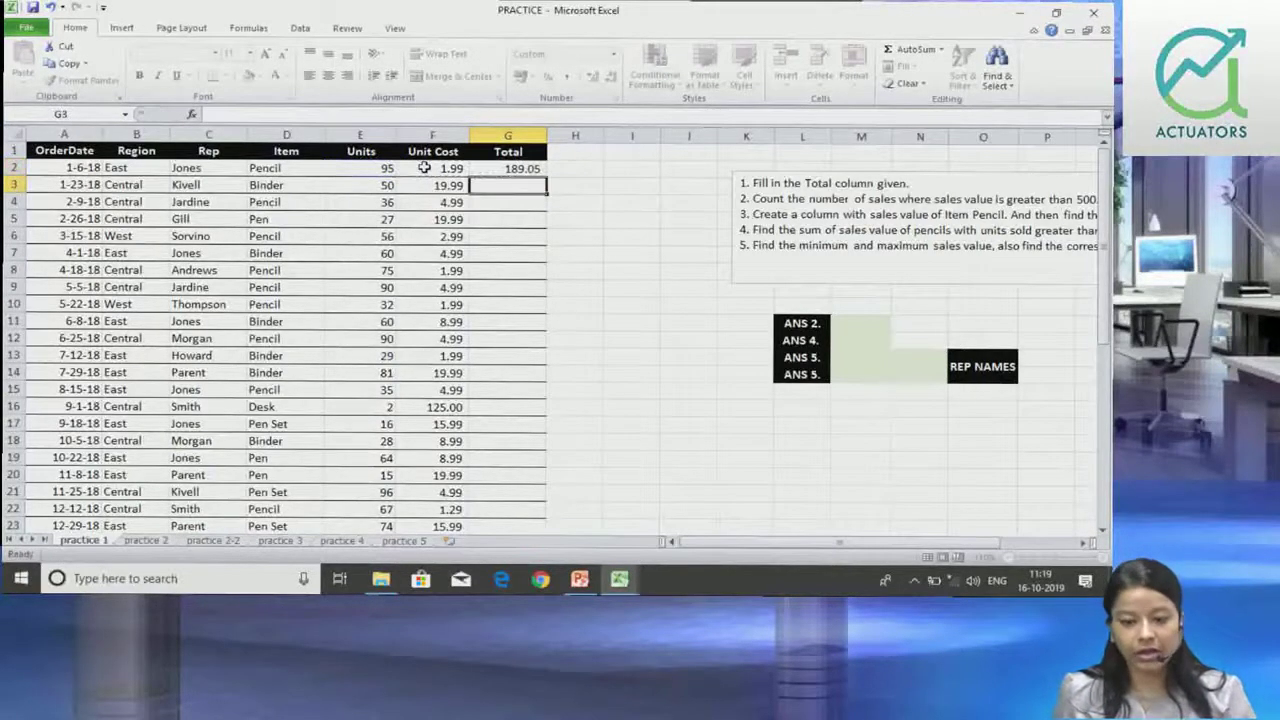
Copy the G2 total formula down the Total column, checking rows 3, 7 and 9
click(530, 169)
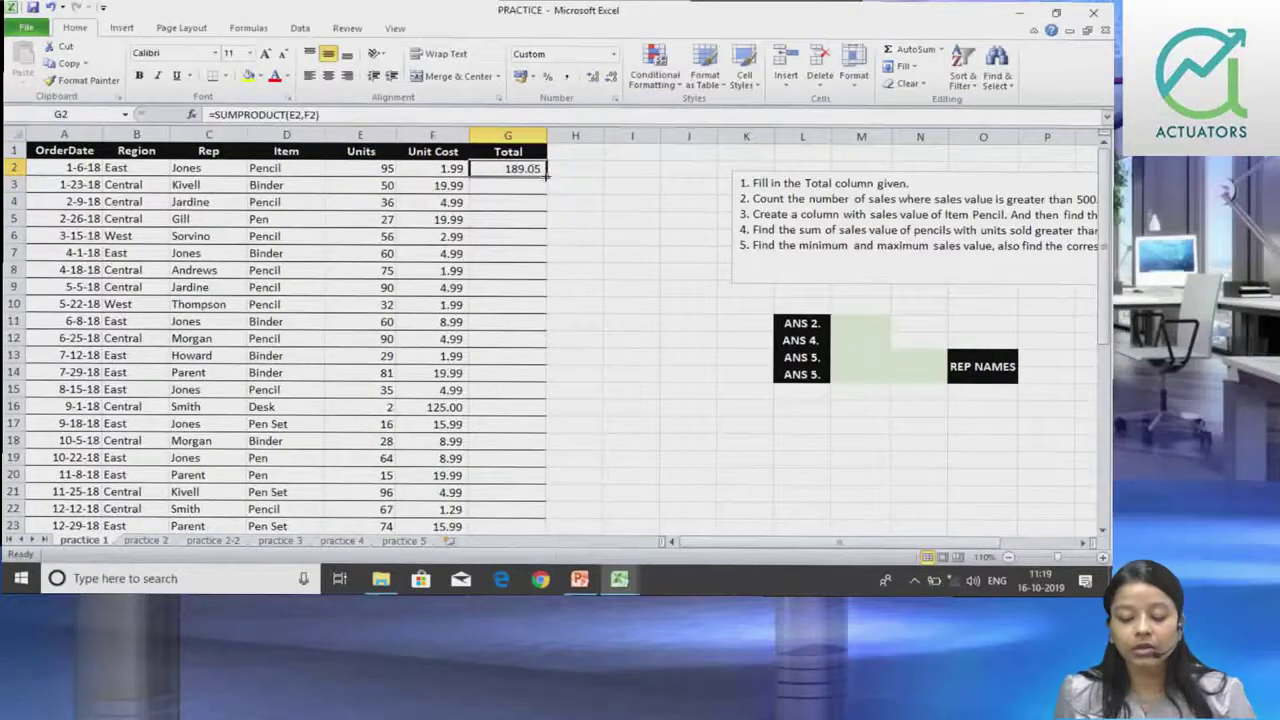
drag(546, 177, 540, 291)
click(533, 186)
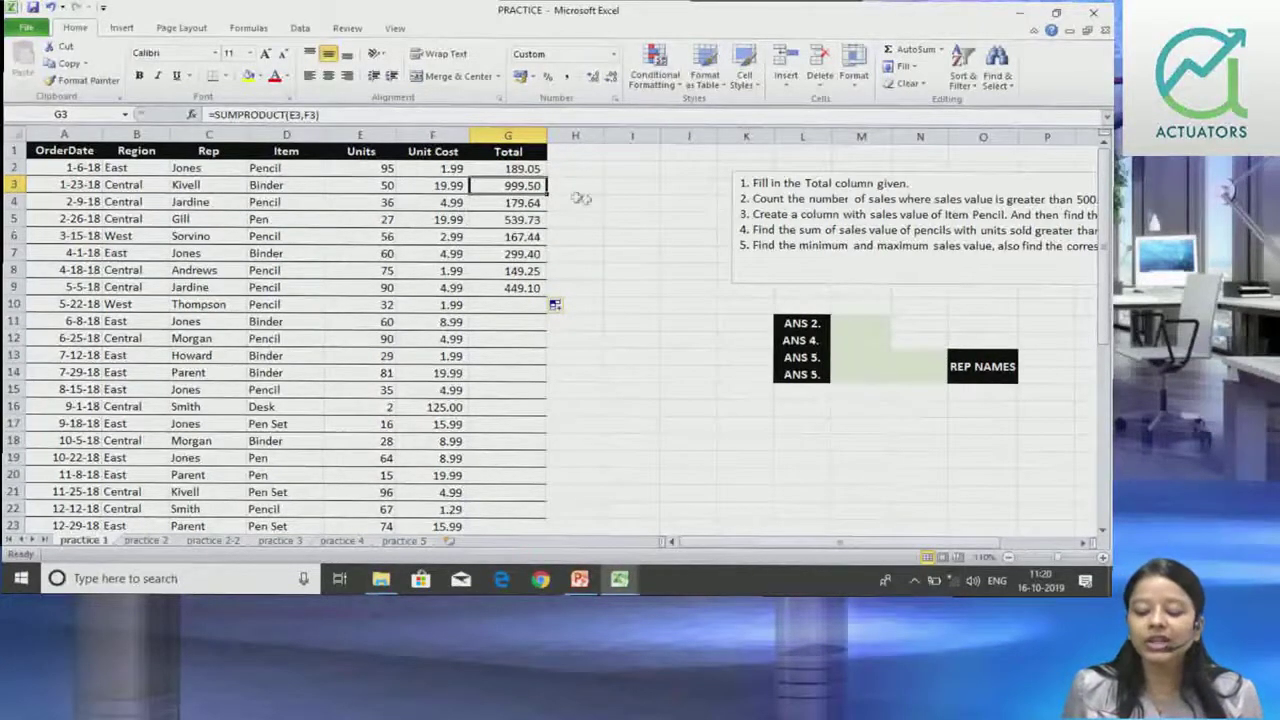
click(510, 169)
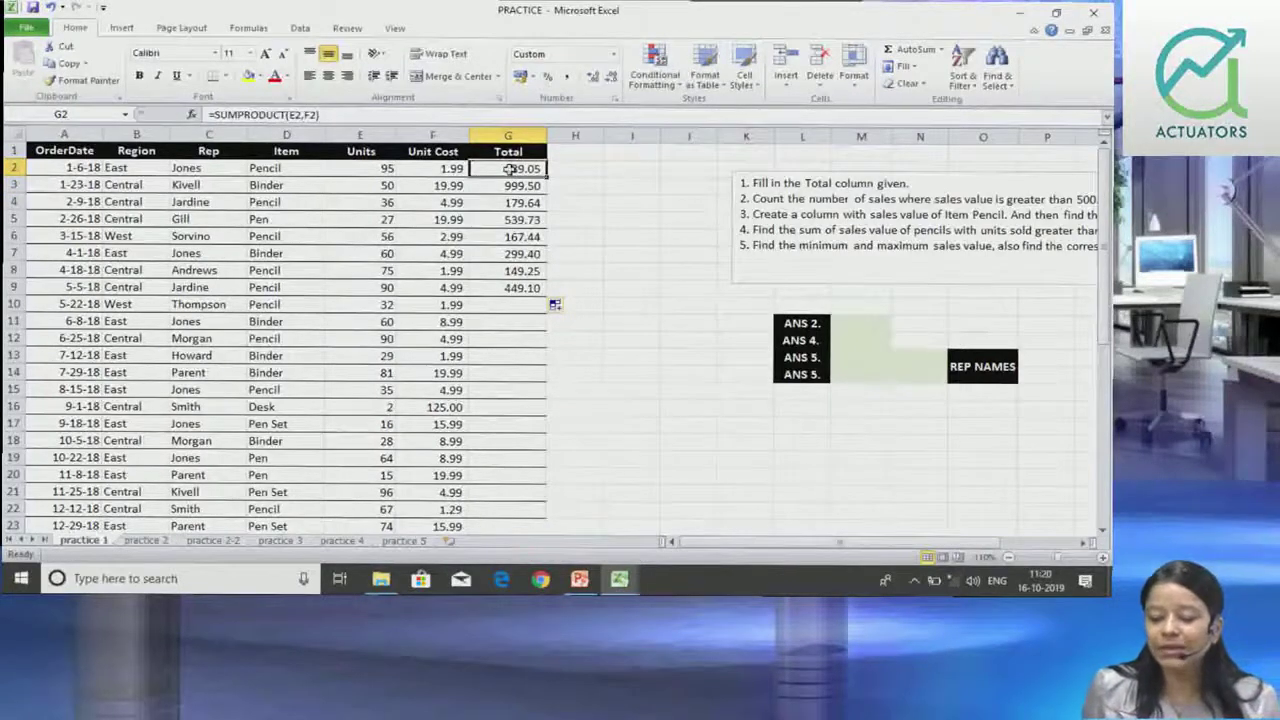
double_click(510, 169)
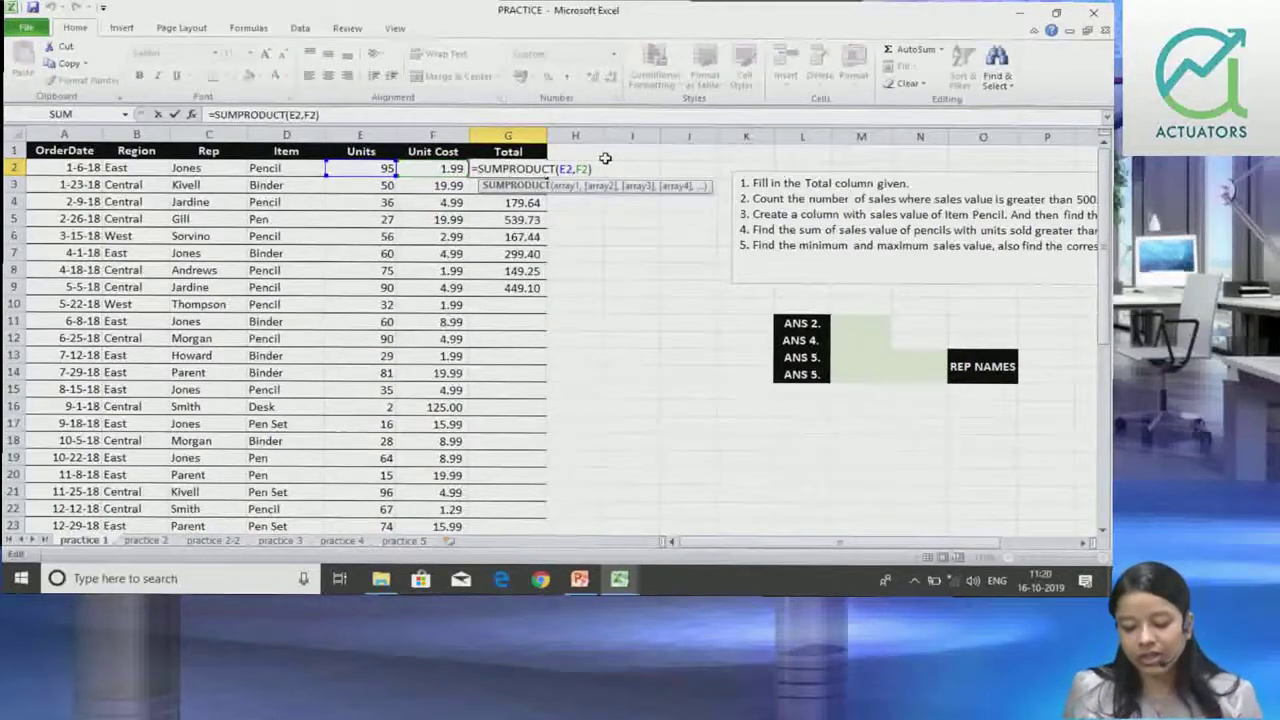
key(Return)
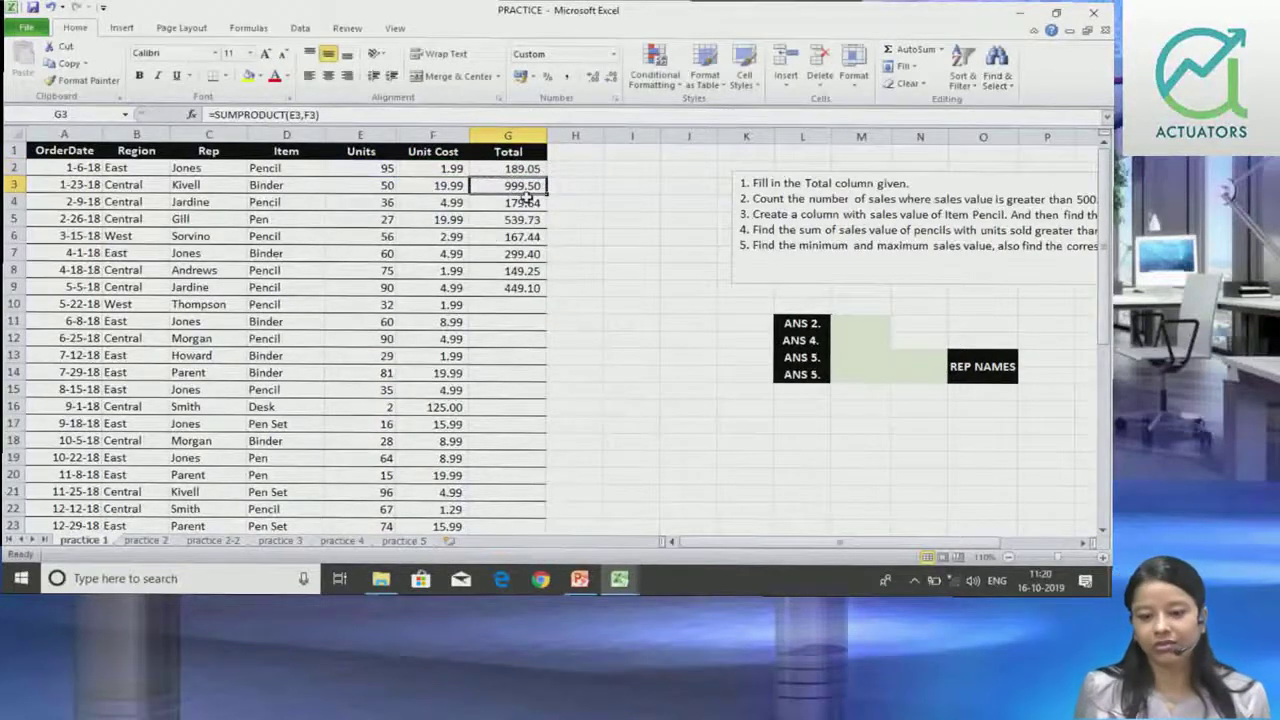
click(530, 288)
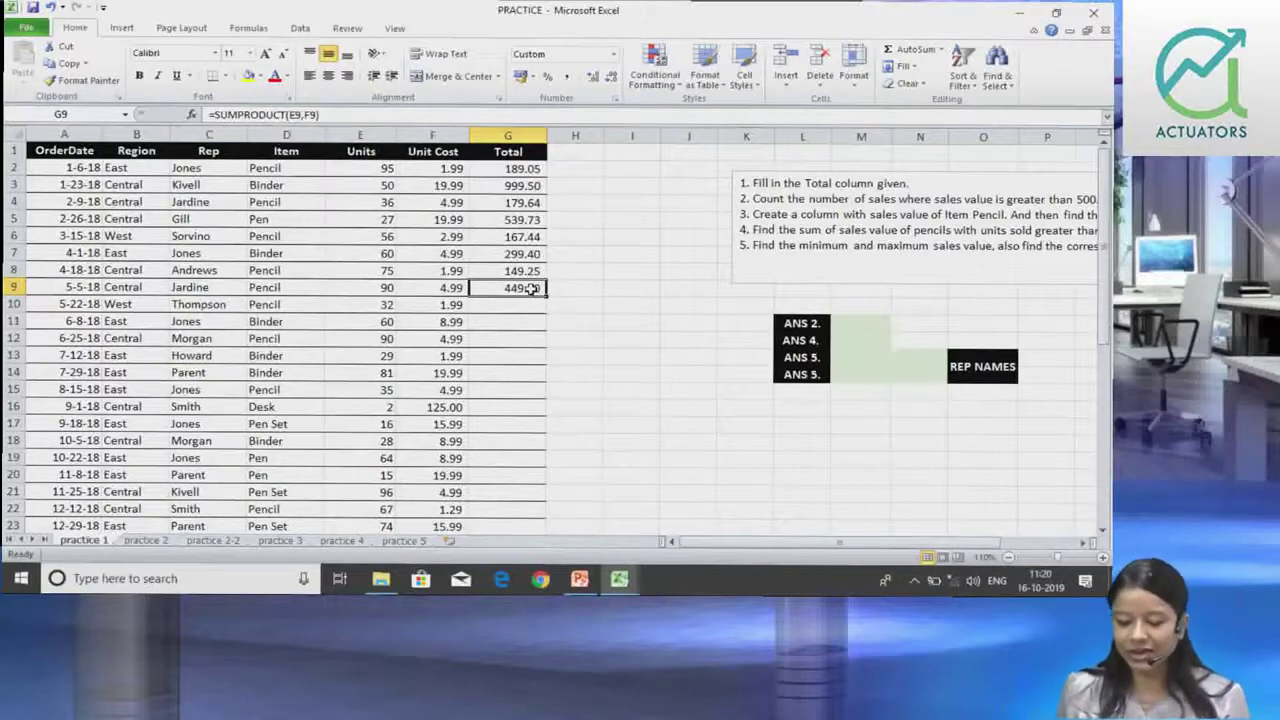
double_click(546, 293)
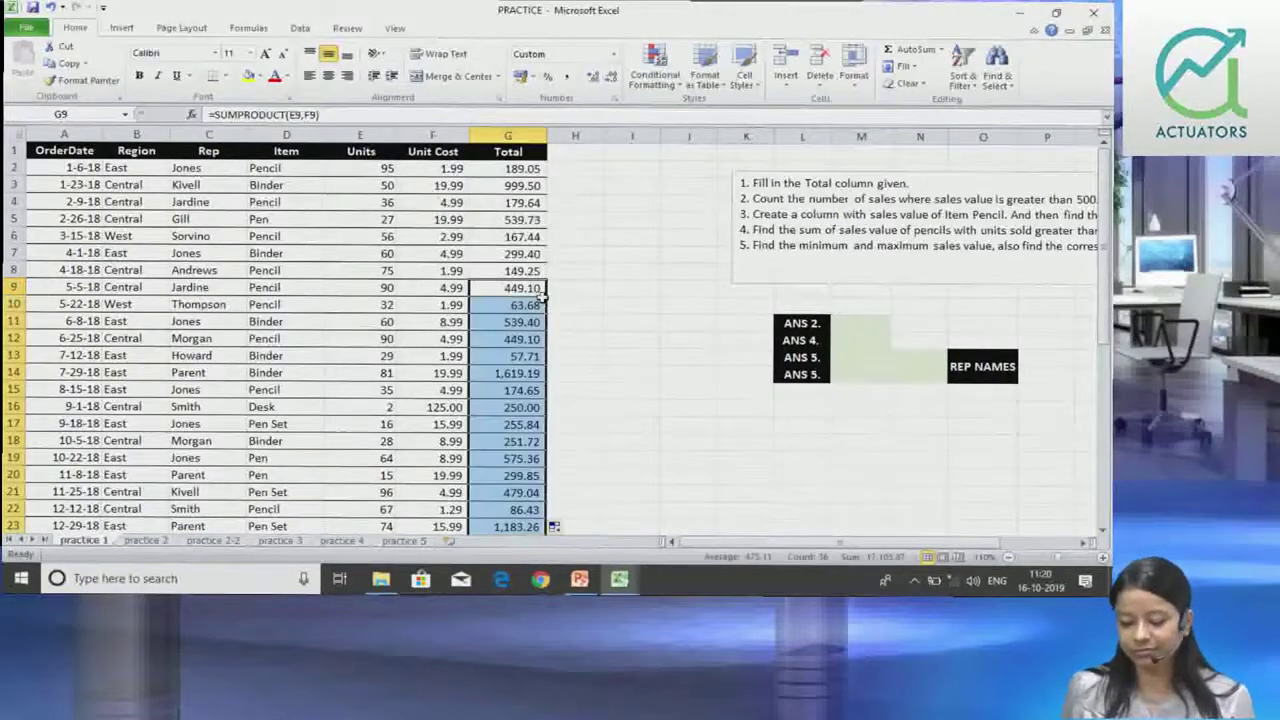
click(522, 257)
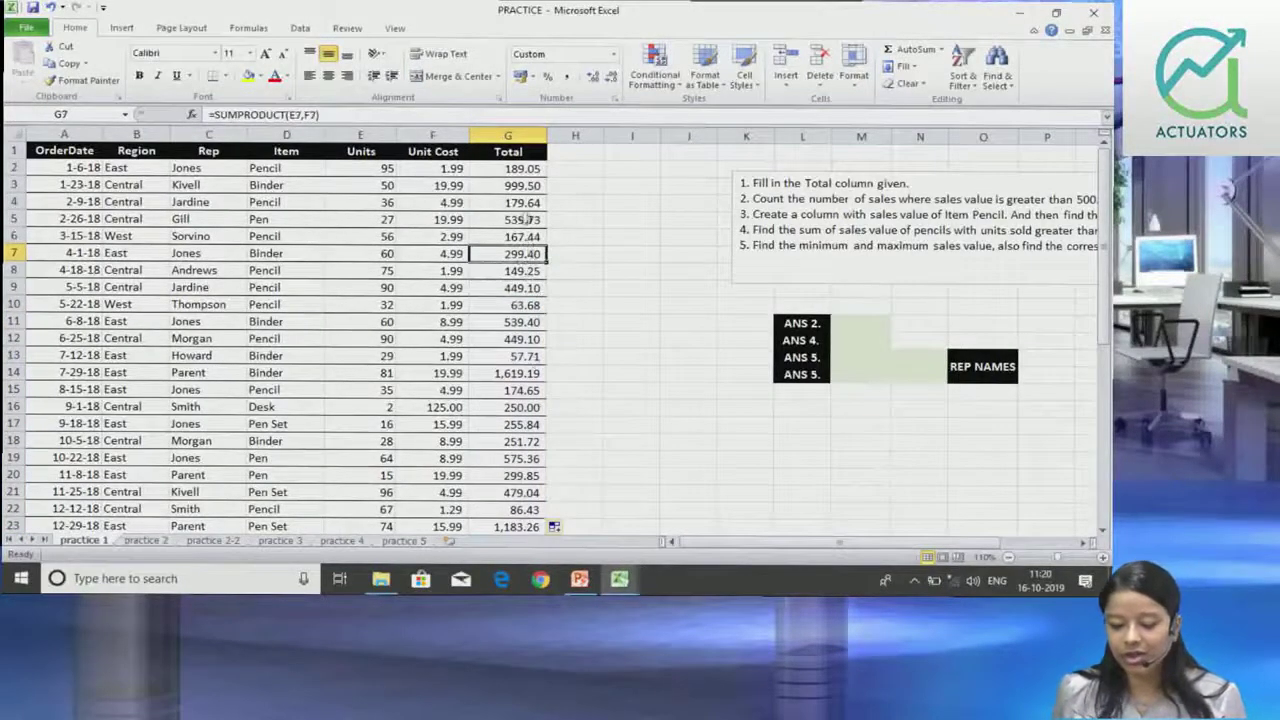
click(520, 185)
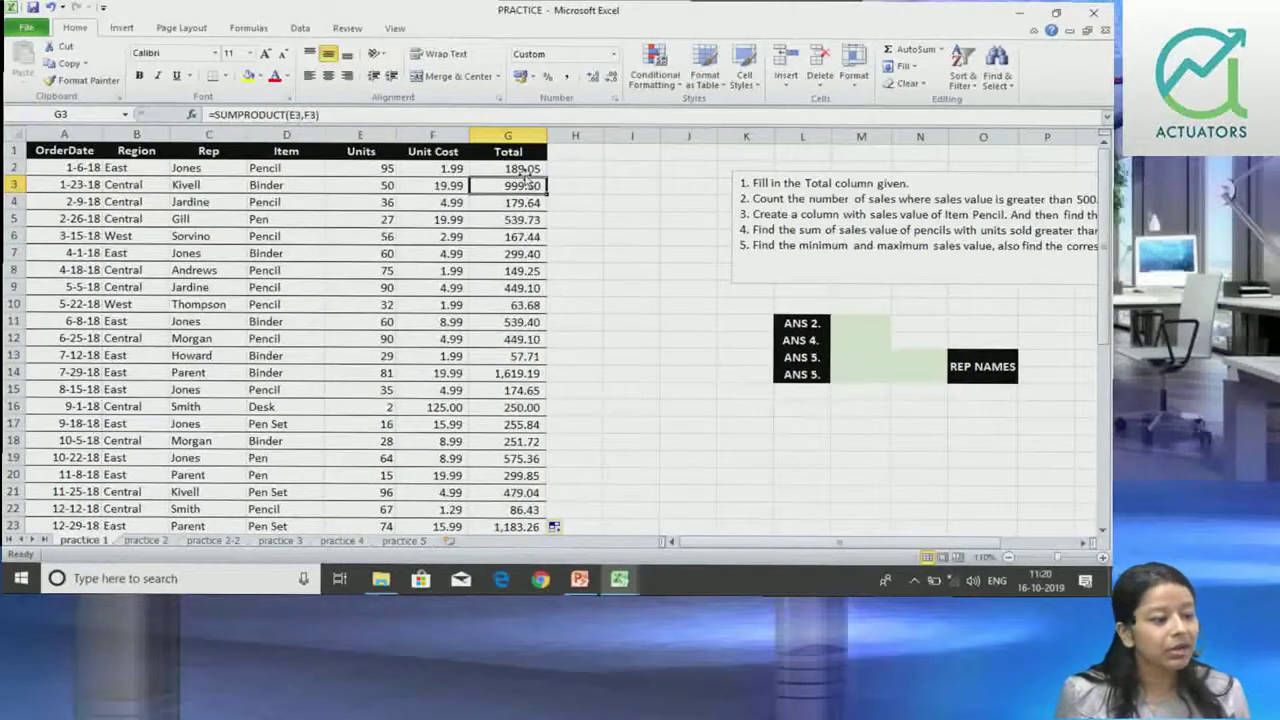
double_click(546, 193)
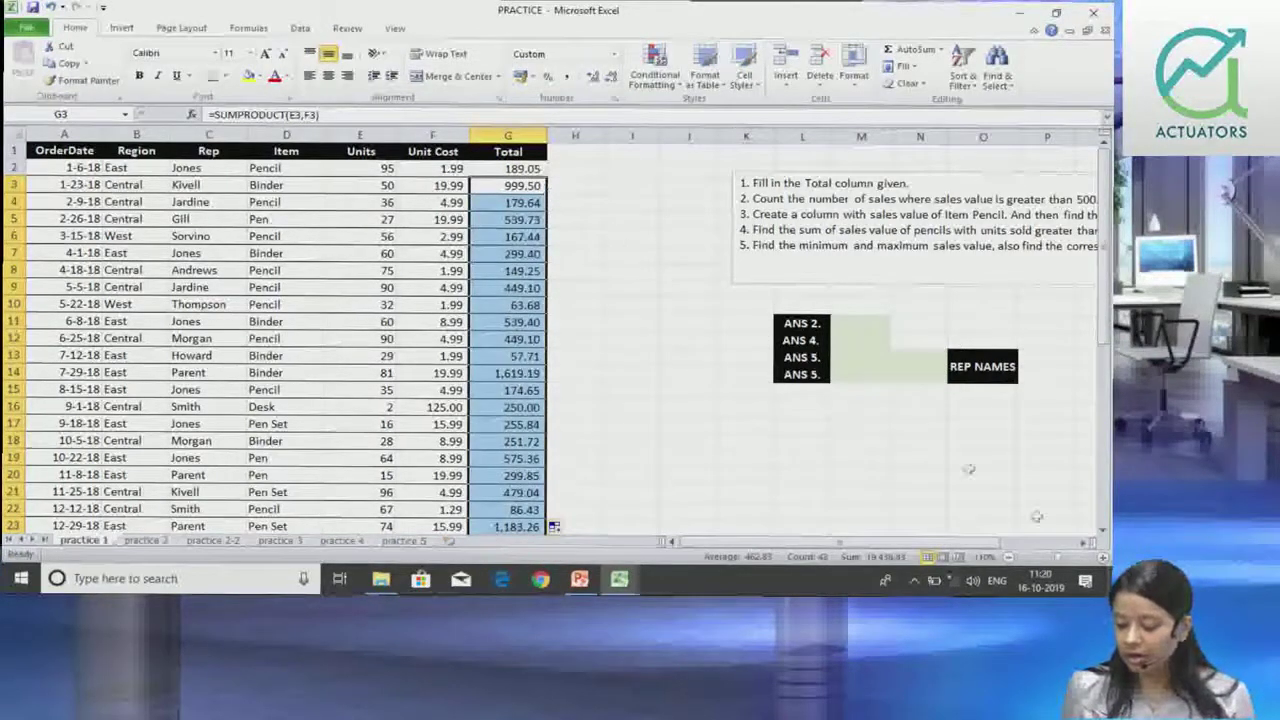
click(1104, 558)
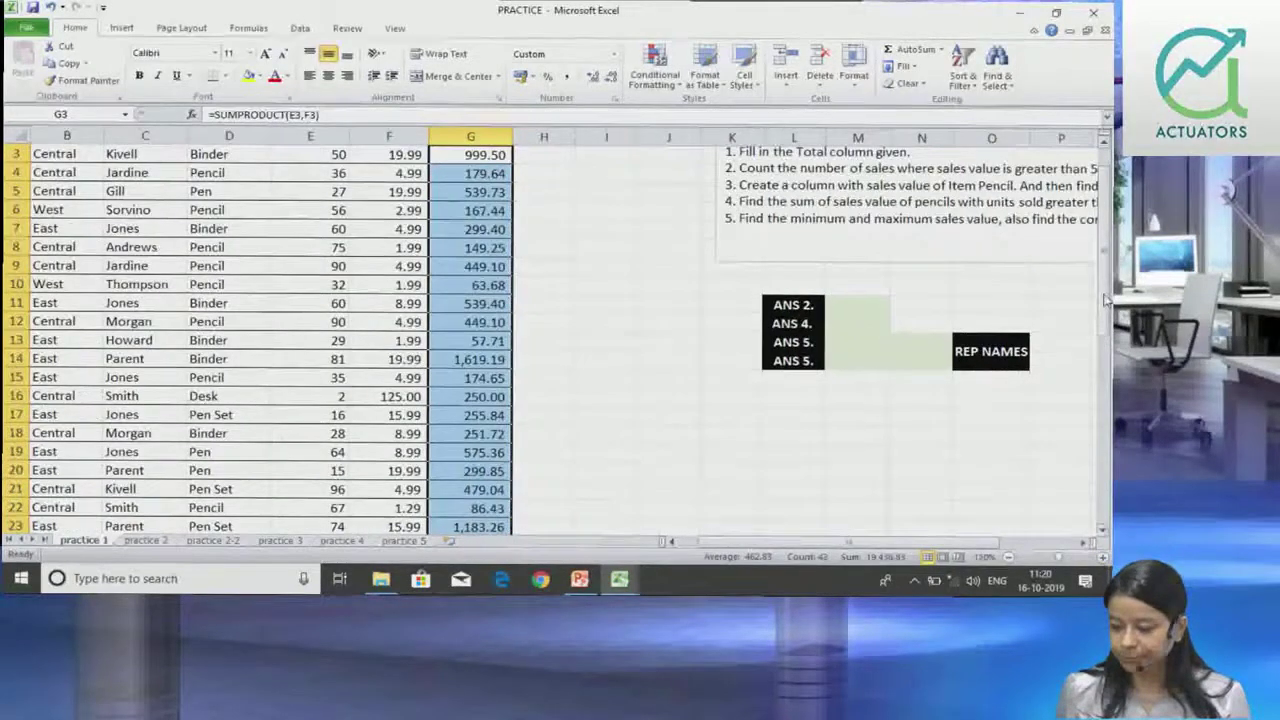
Fill the SUMPRODUCT total down to row 44, confirming the last order totals 139.72
scroll(757, 480, up, 1)
scroll(770, 530, left, 1)
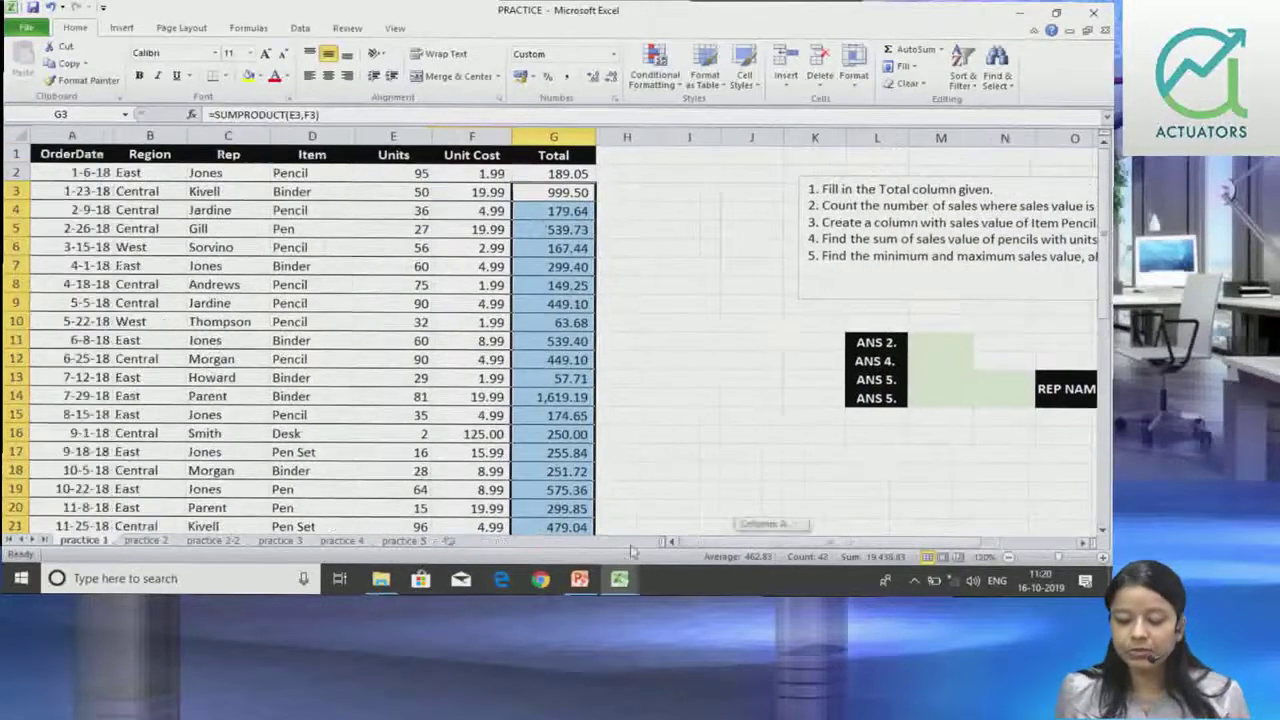
click(565, 176)
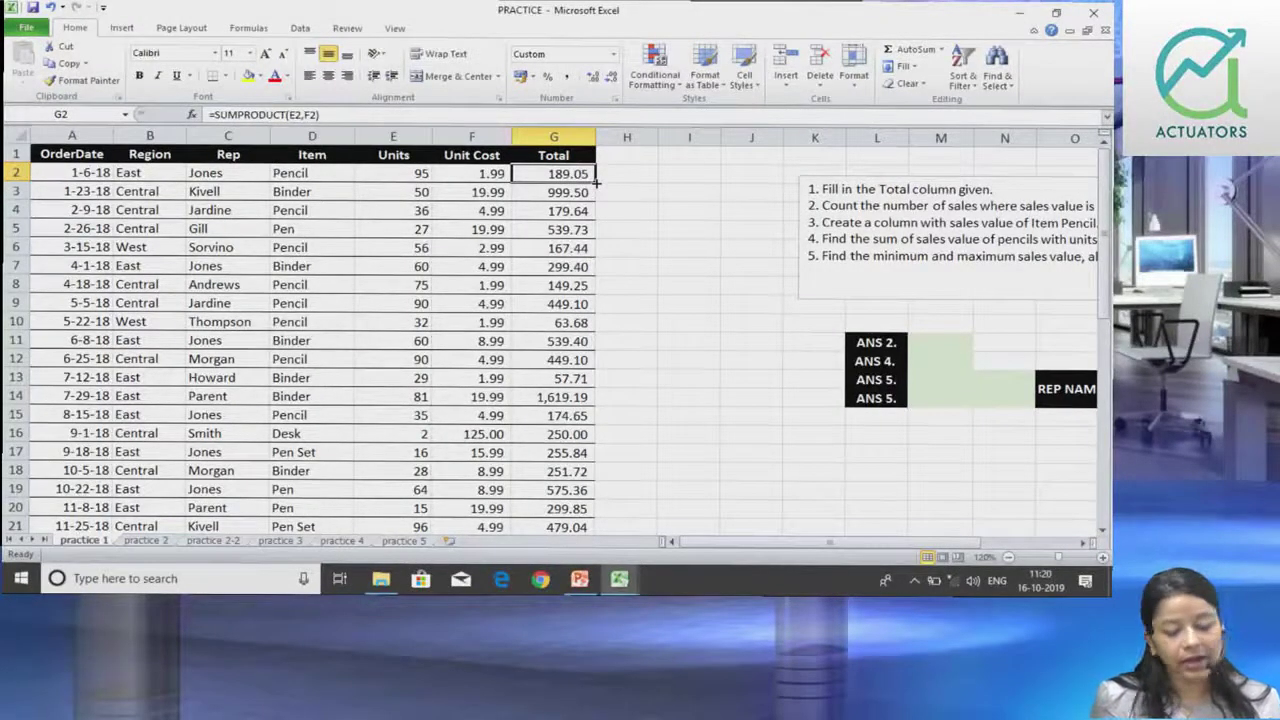
double_click(596, 183)
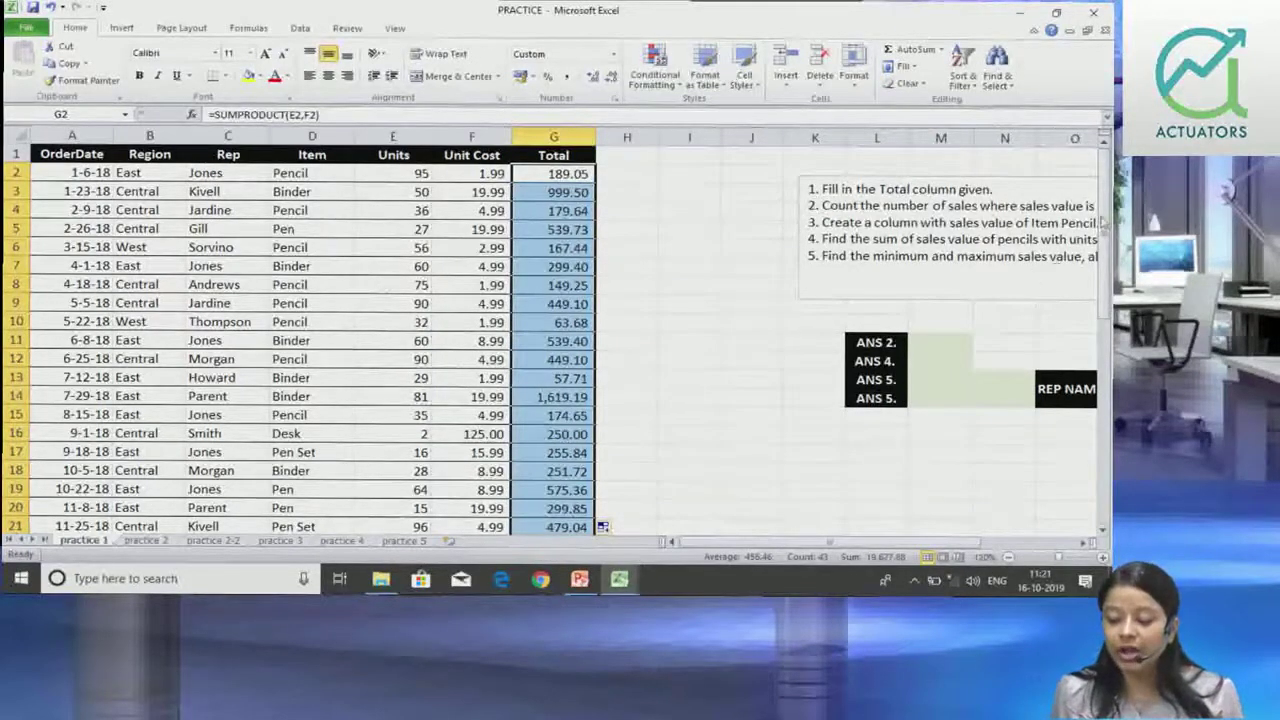
scroll(1100, 222, down, 4)
scroll(1100, 222, down, 4)
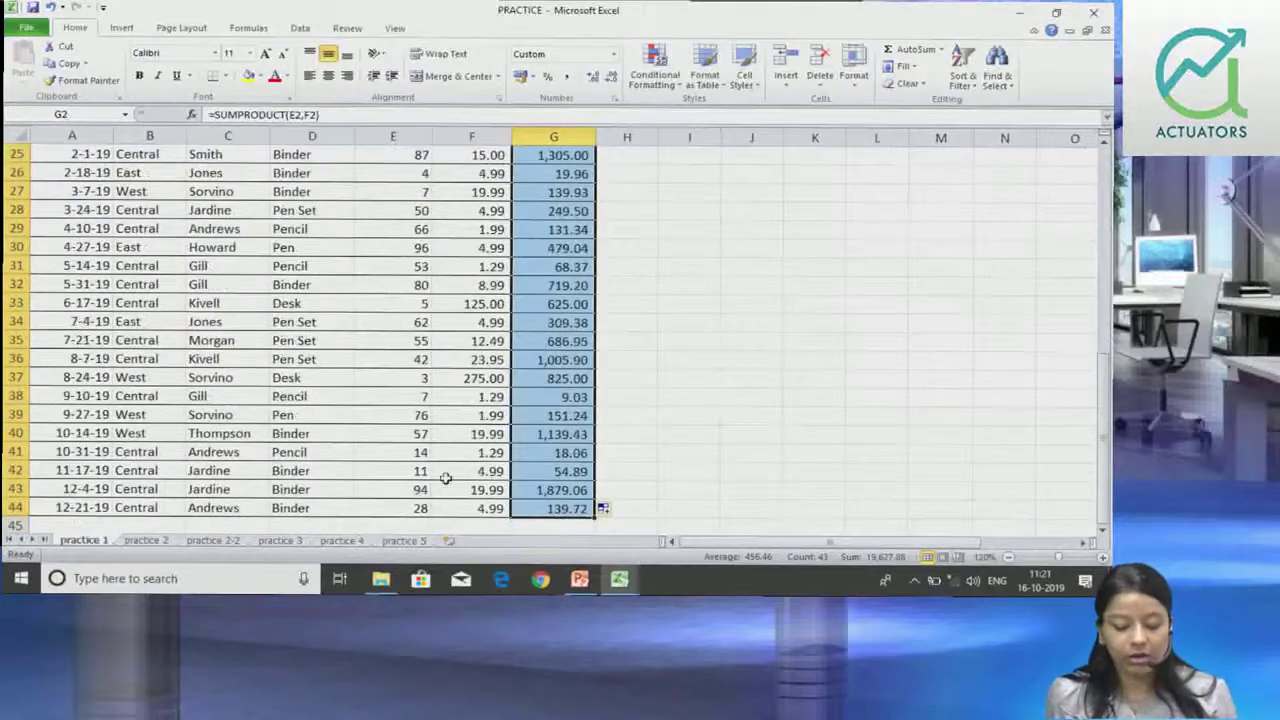
click(580, 508)
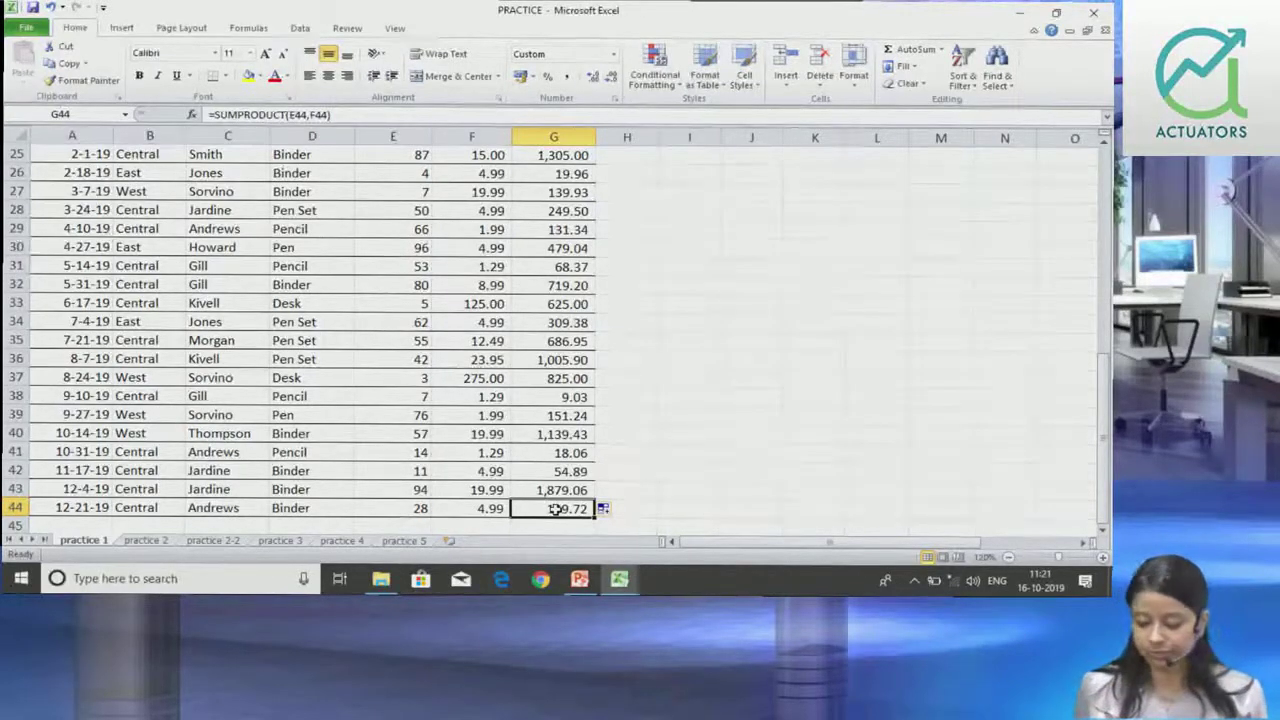
key(ctrl+Up)
key(Down)
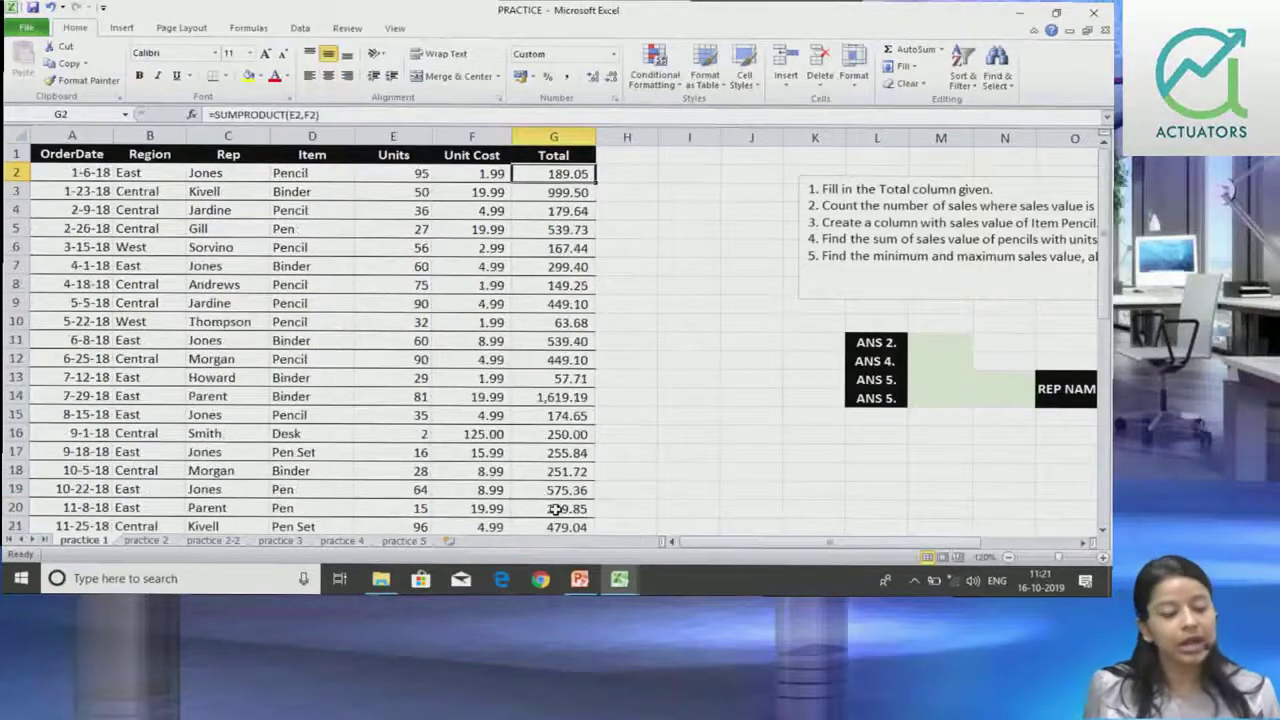
key(Right)
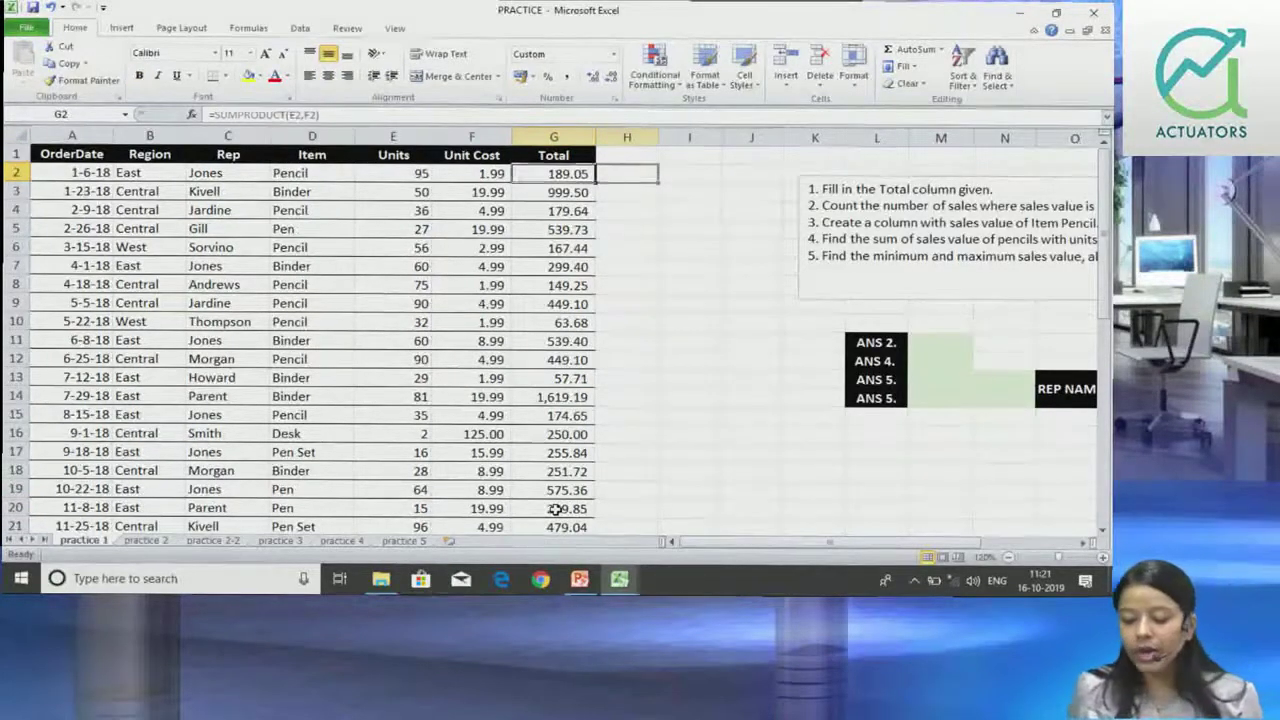
text(=)
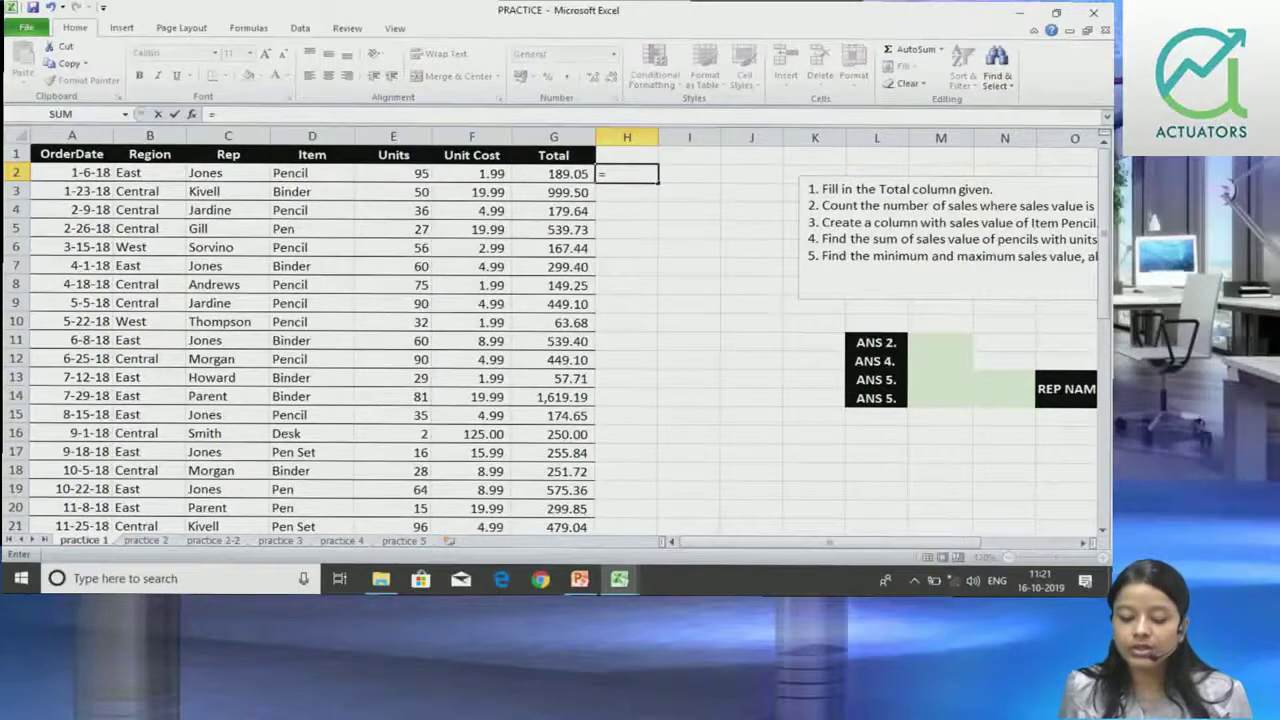
click(409, 177)
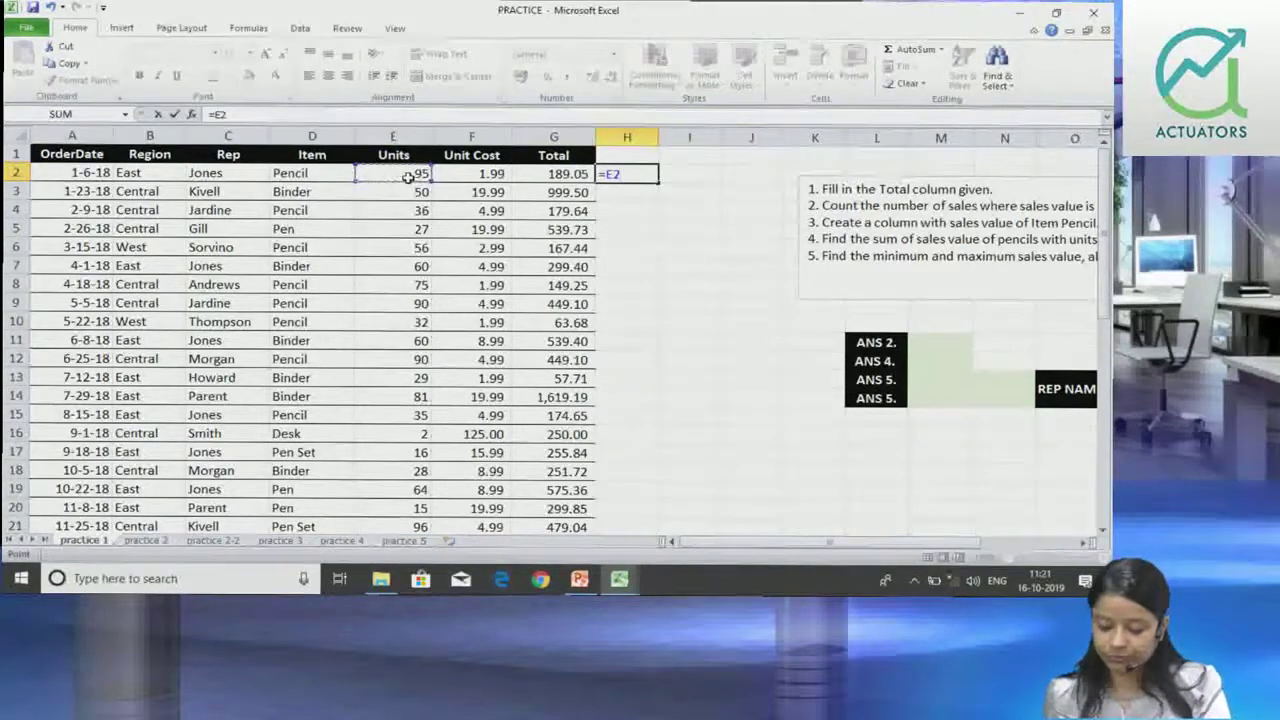
text(*)
click(505, 175)
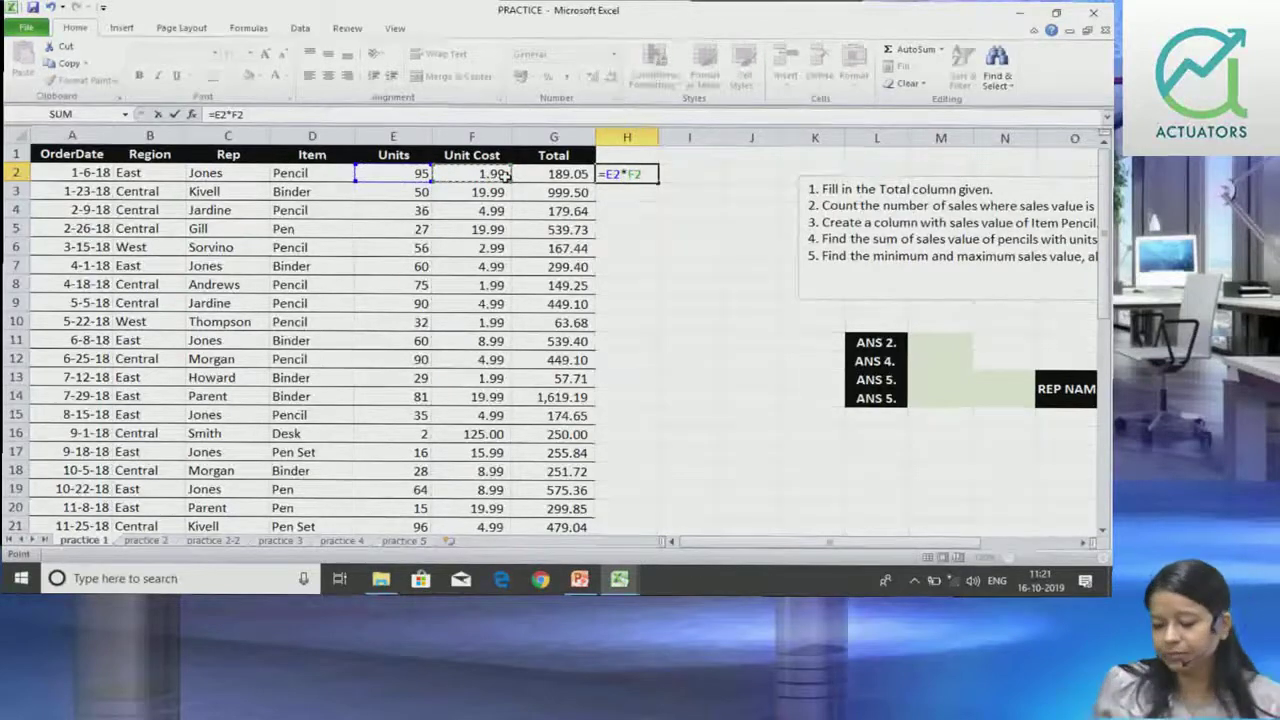
key(Escape)
key(BackSpace)
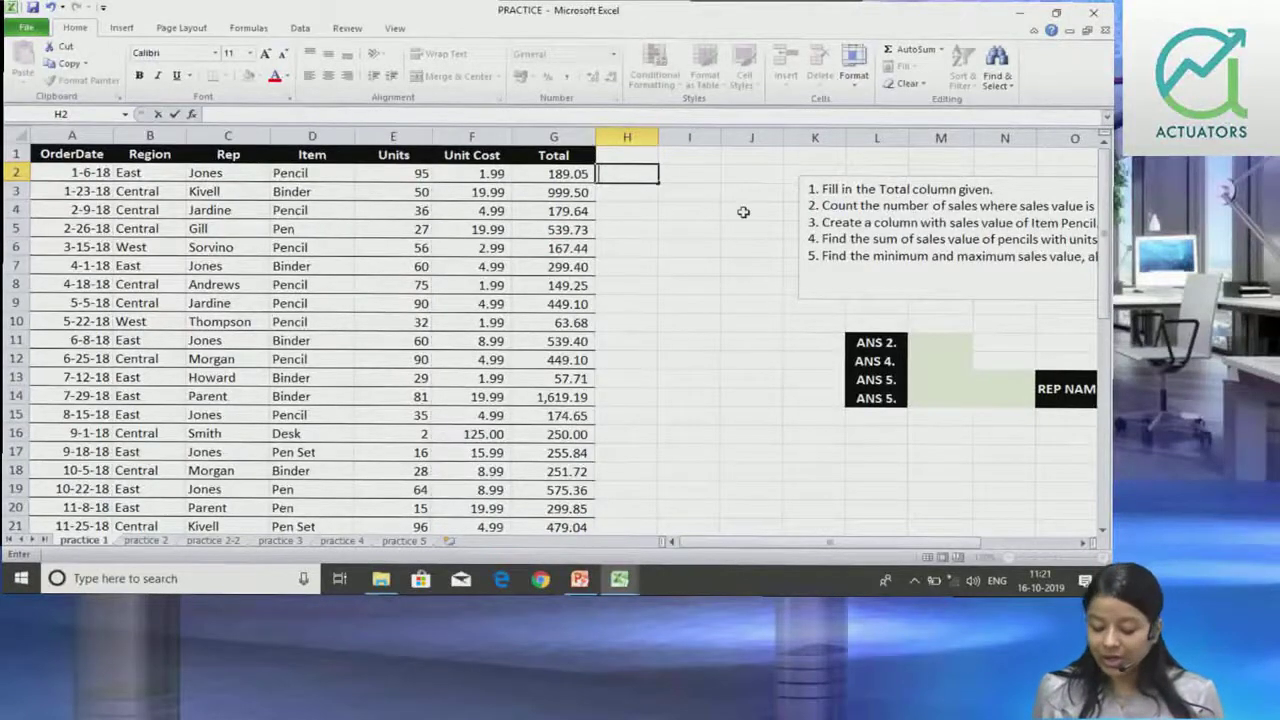
click(553, 174)
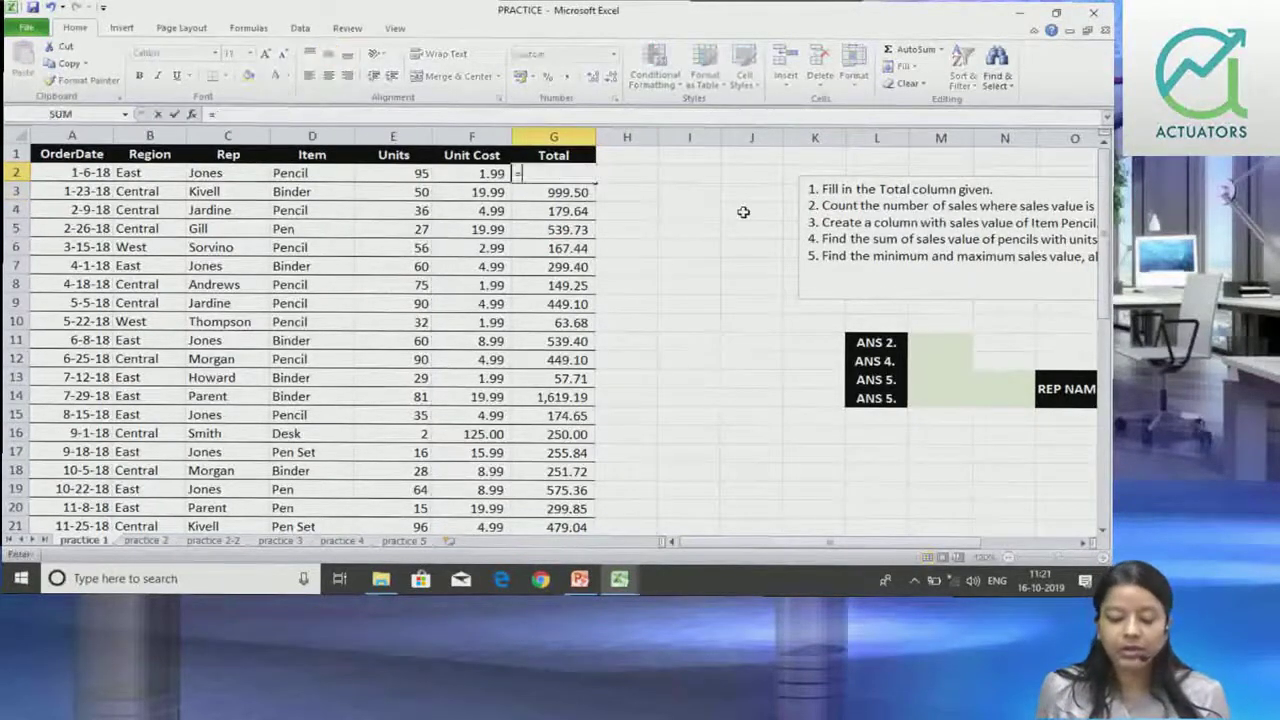
Enter =E2*F2 in G2 (189.05) and copy it down all 43 orders
text(=)
click(418, 172)
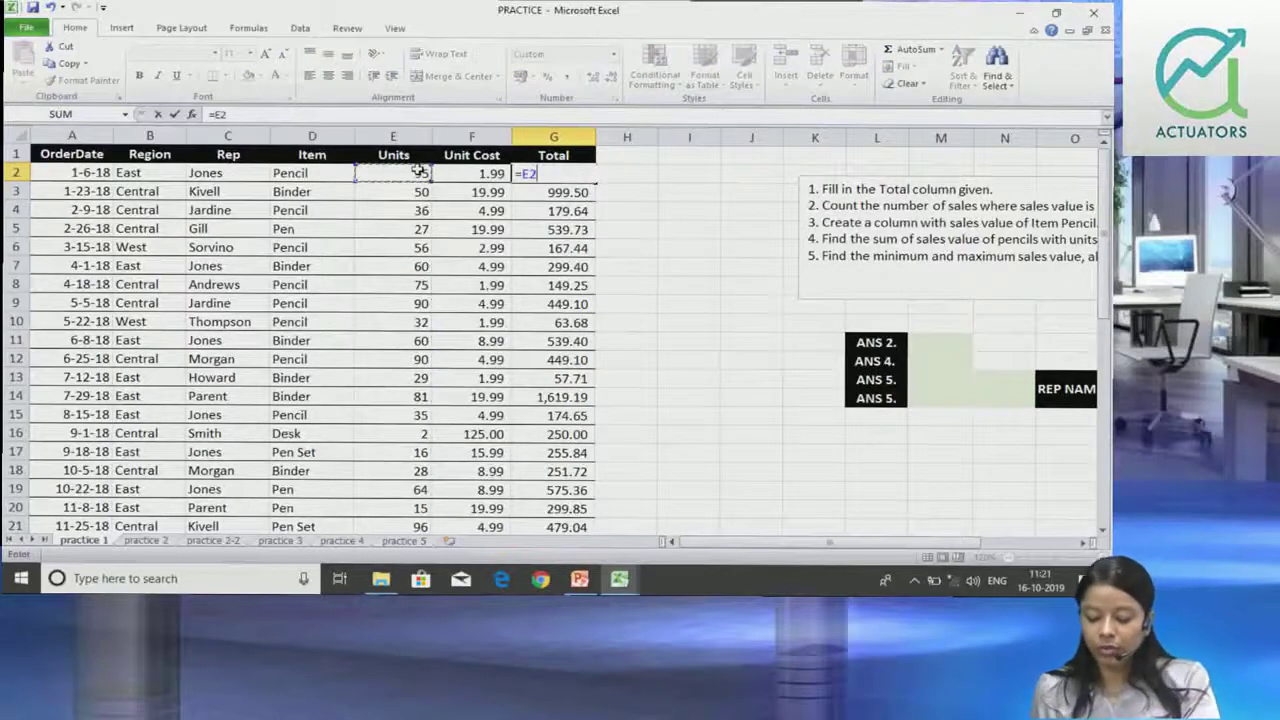
text(*)
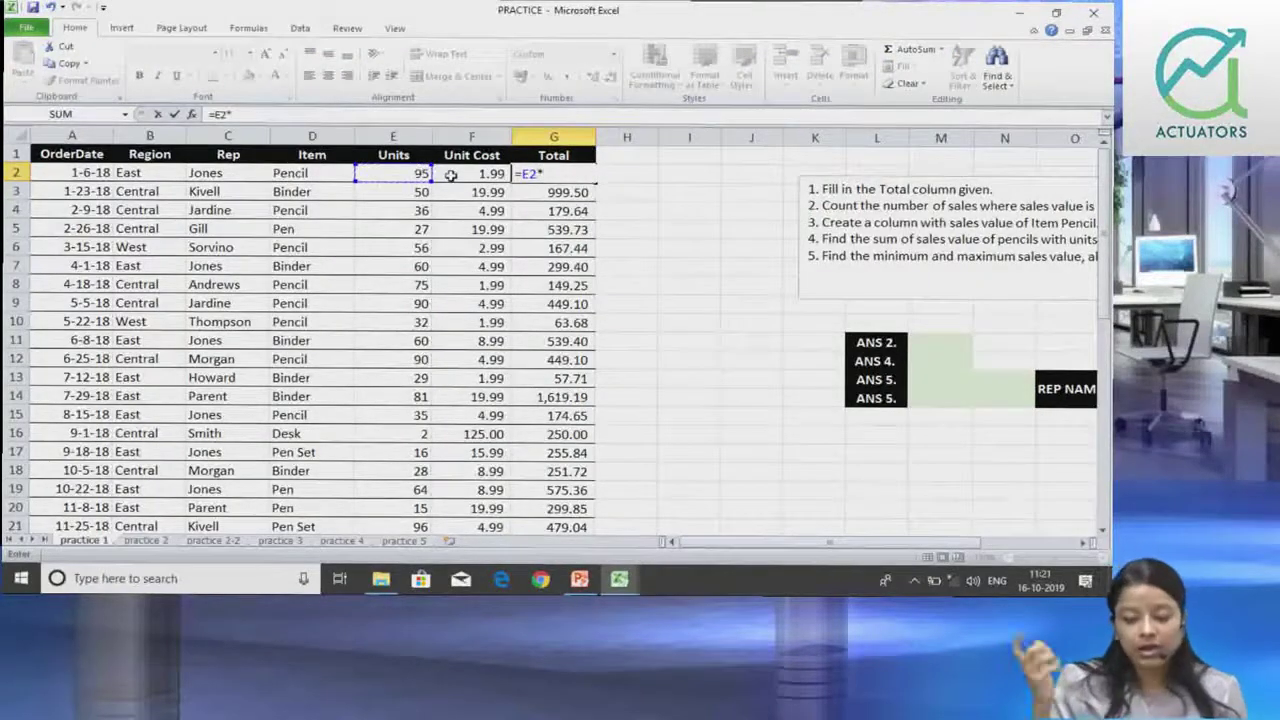
click(451, 176)
key(Return)
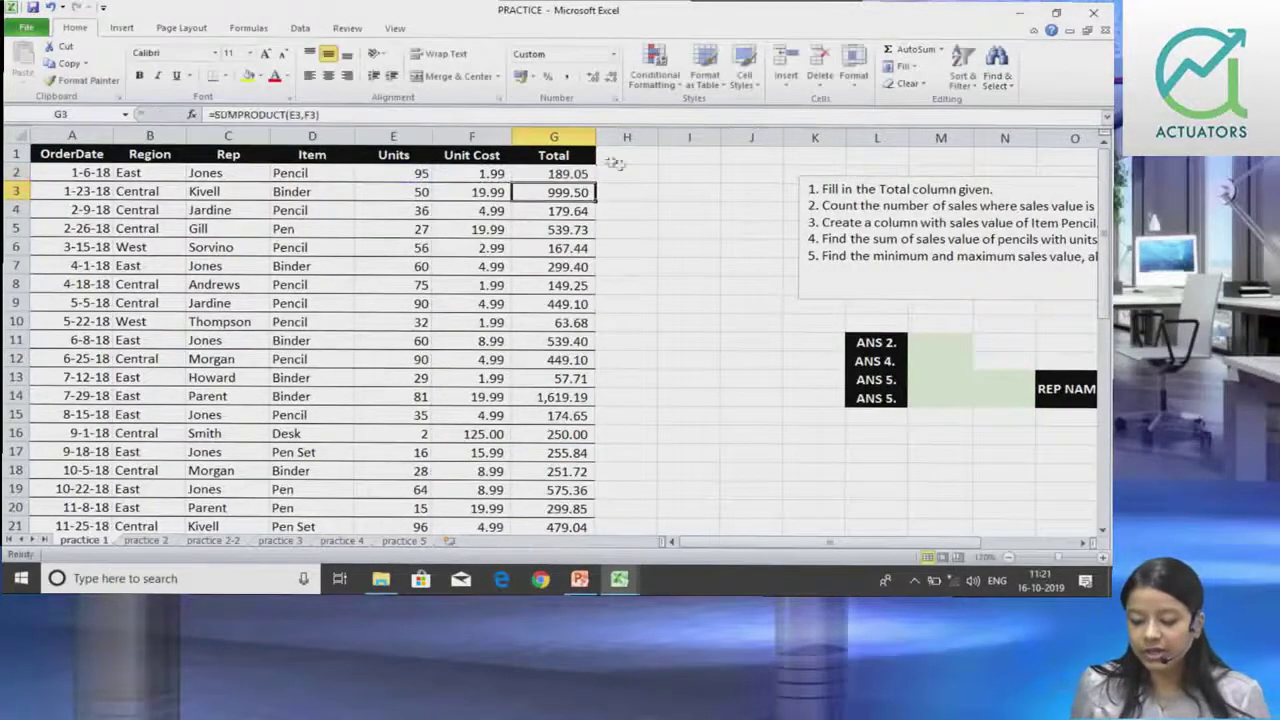
click(585, 173)
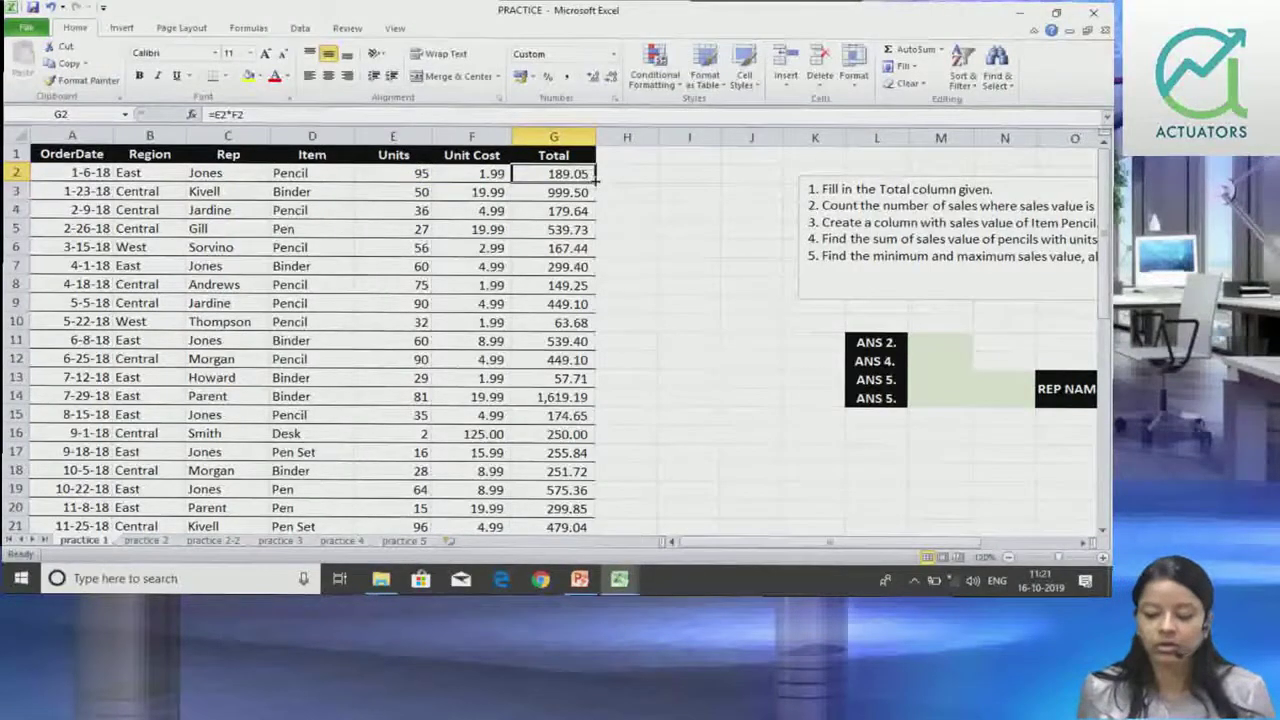
double_click(595, 182)
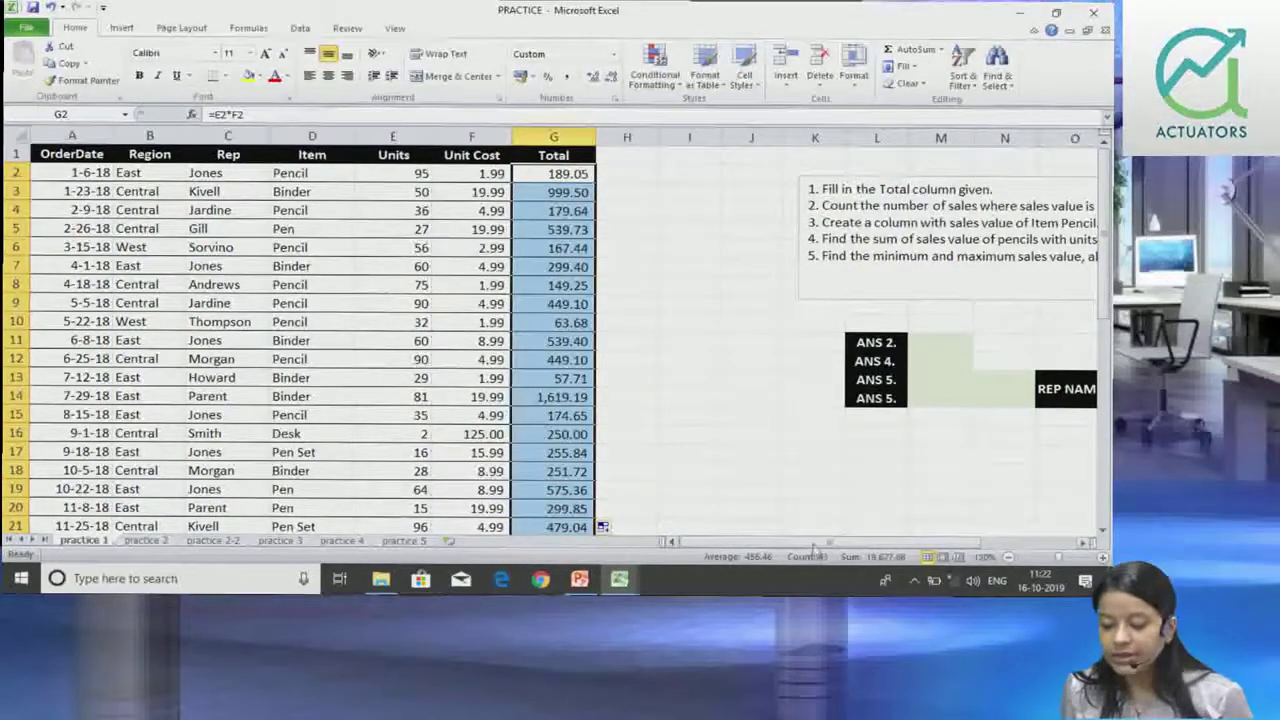
drag(818, 543, 855, 548)
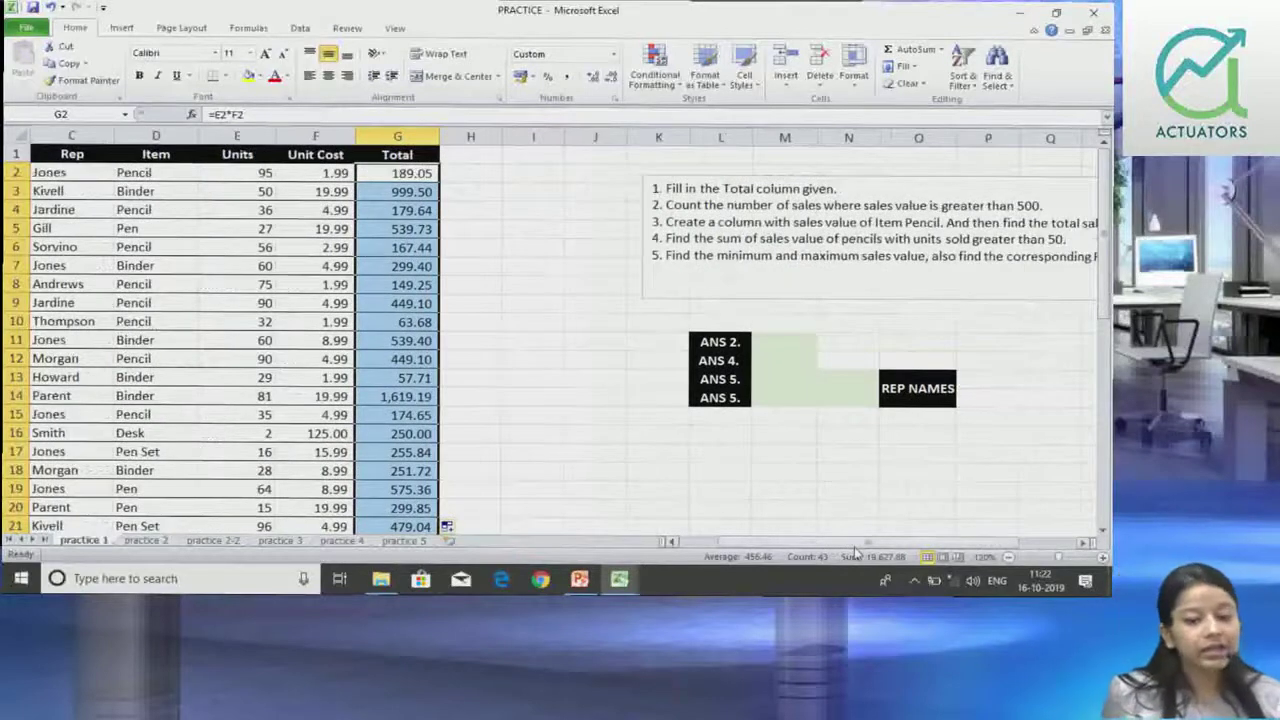
click(513, 253)
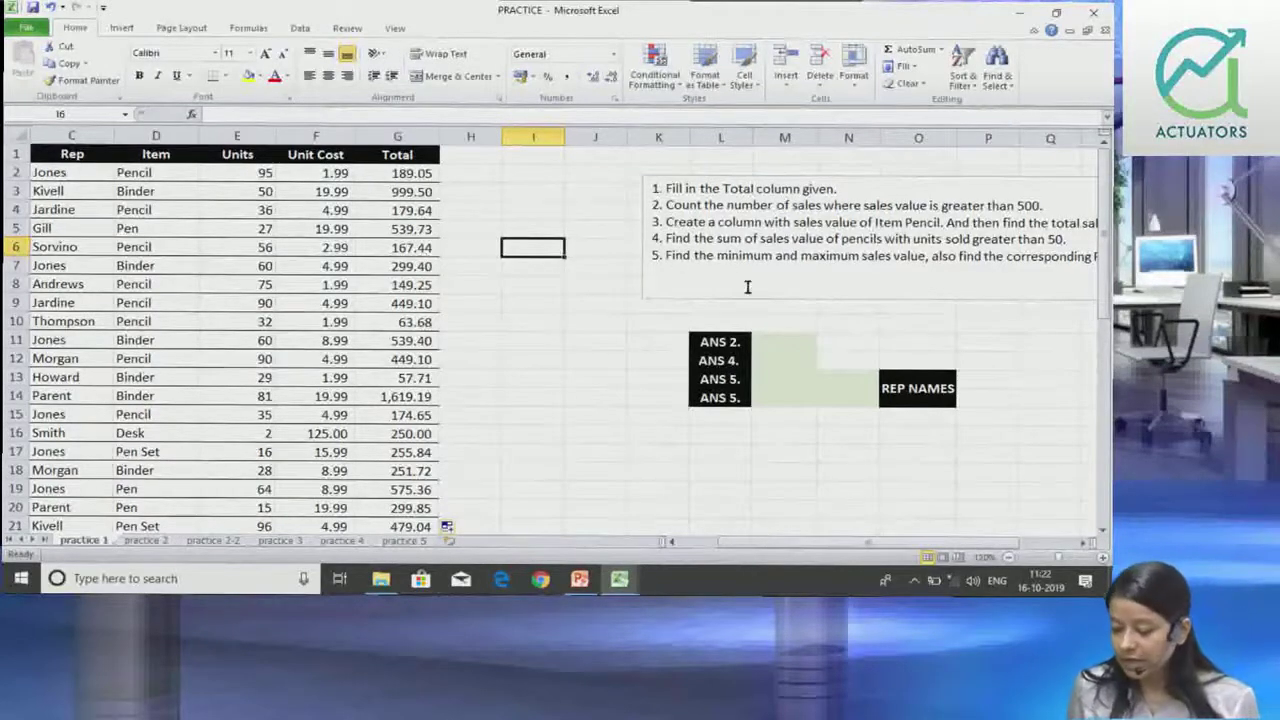
click(766, 344)
Enter =COUNTIF(G2:G44,">500") in M11, returning 14 sales over 500
text(=)
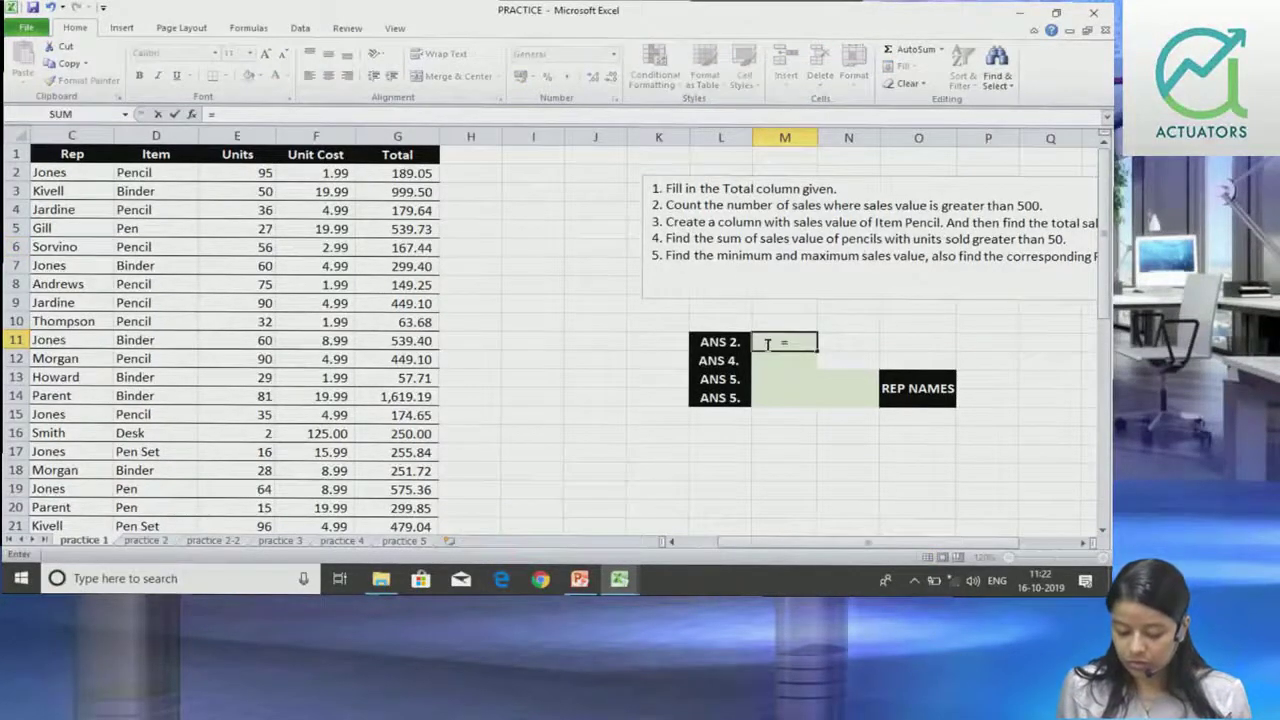
text(countif)
key(Tab)
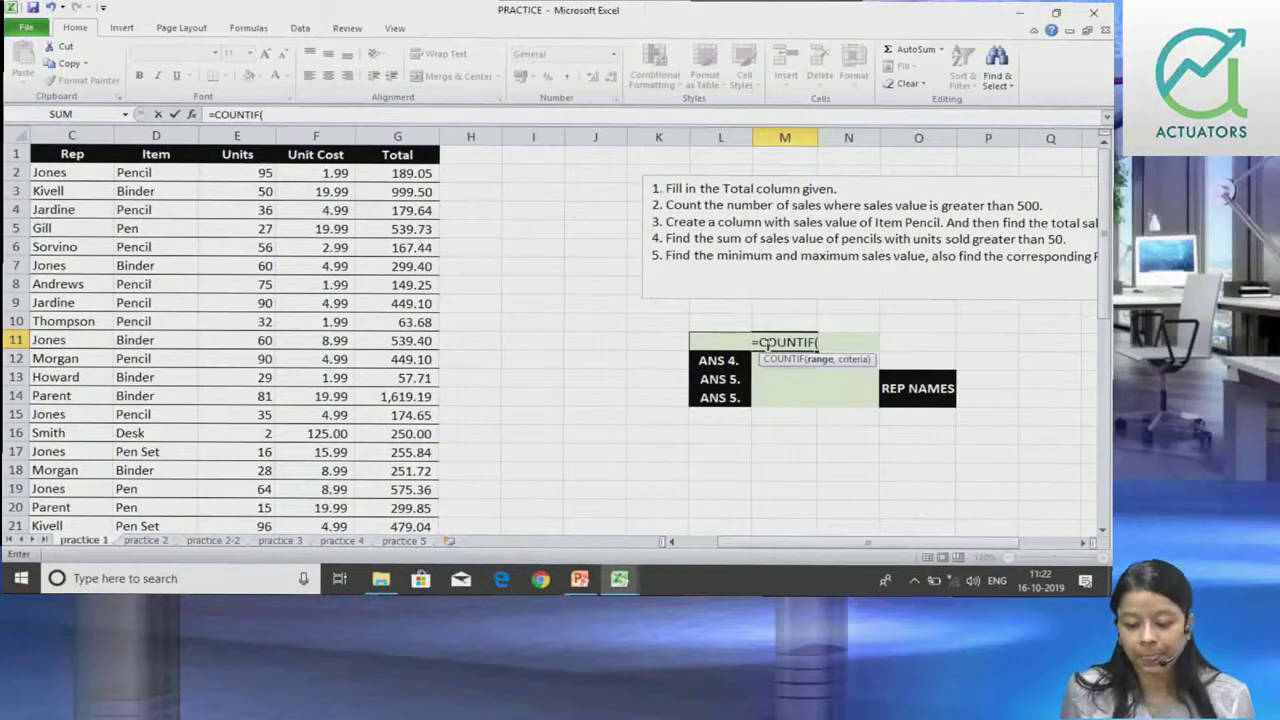
click(413, 172)
key(ctrl+shift+Down)
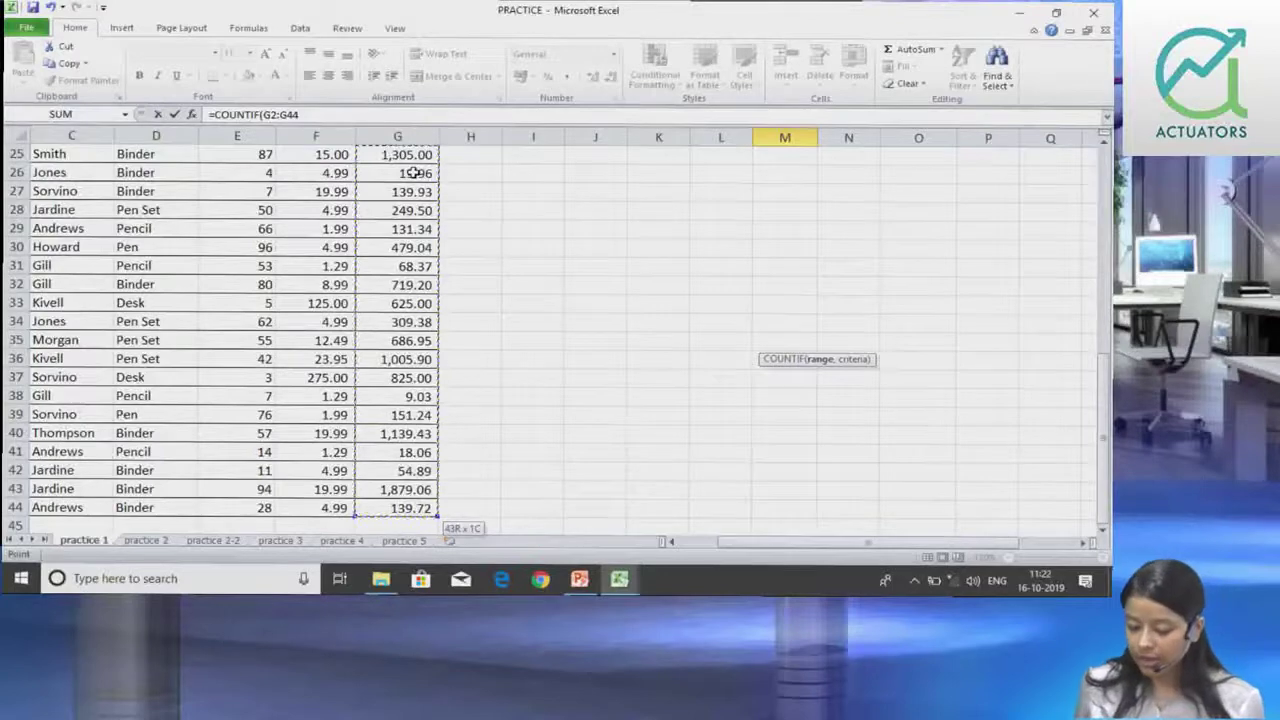
text(,)
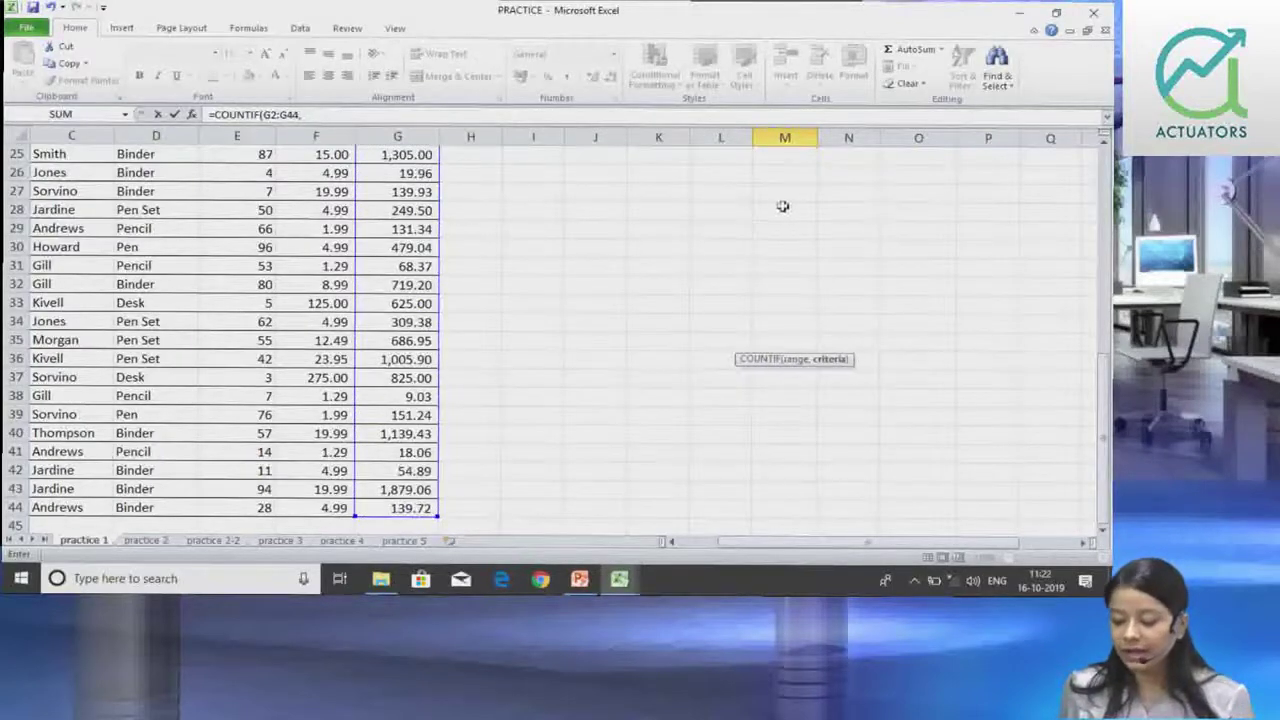
drag(1107, 430, 1107, 208)
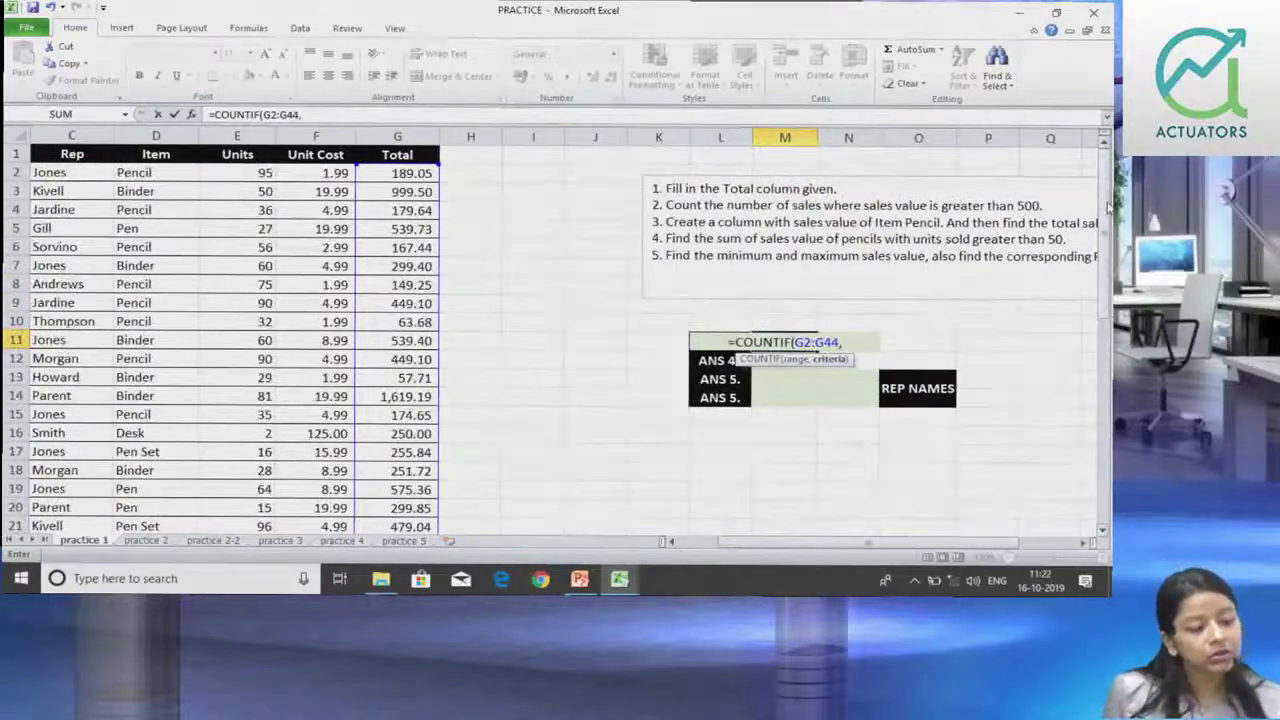
text(")
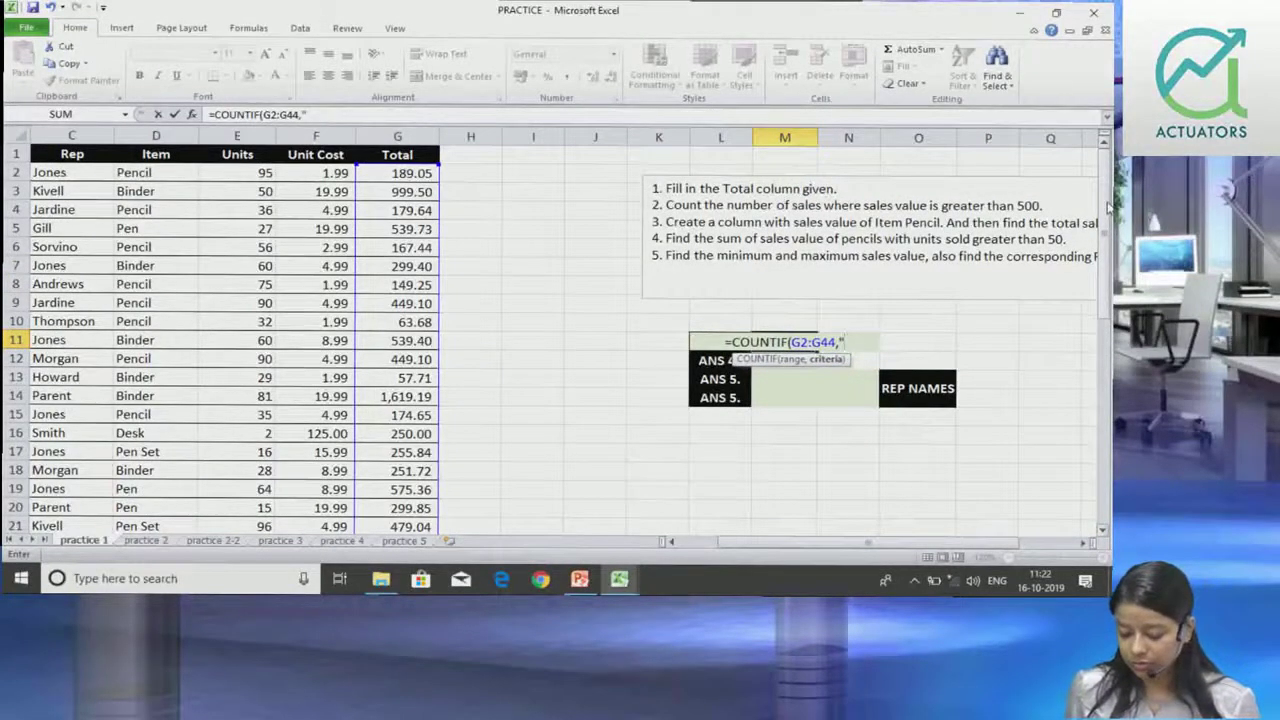
text(>)
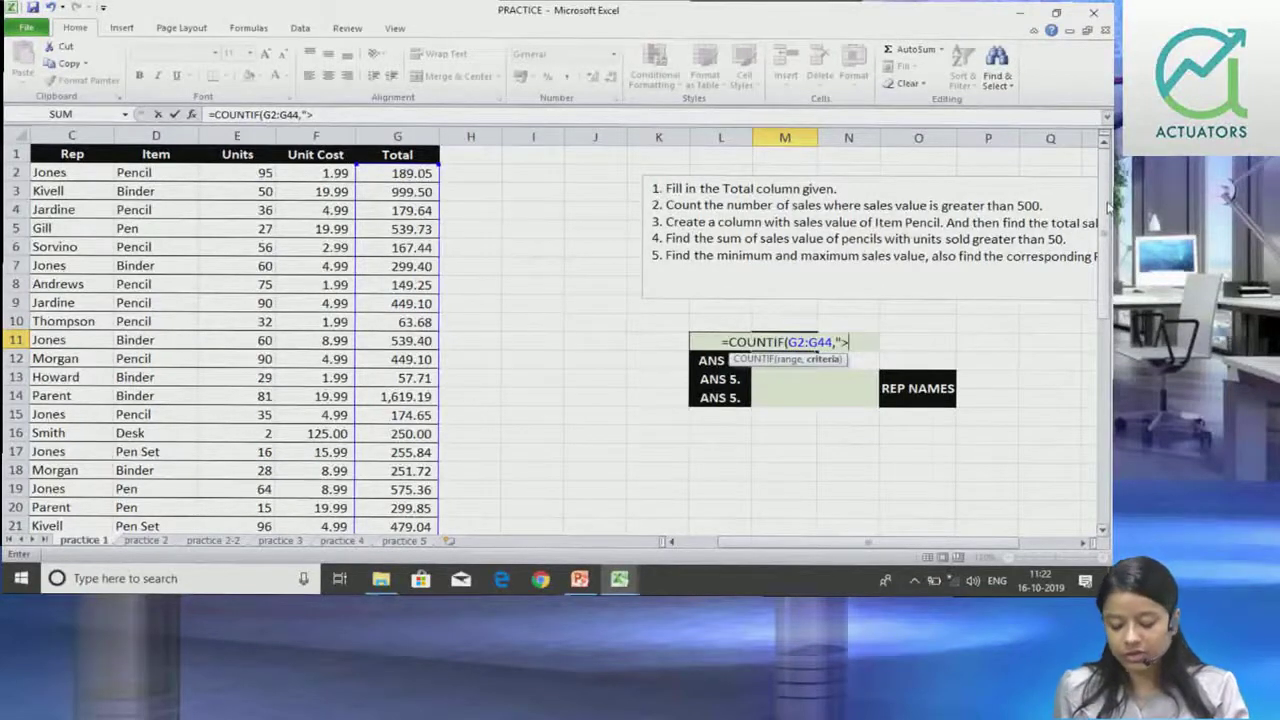
text(500"))
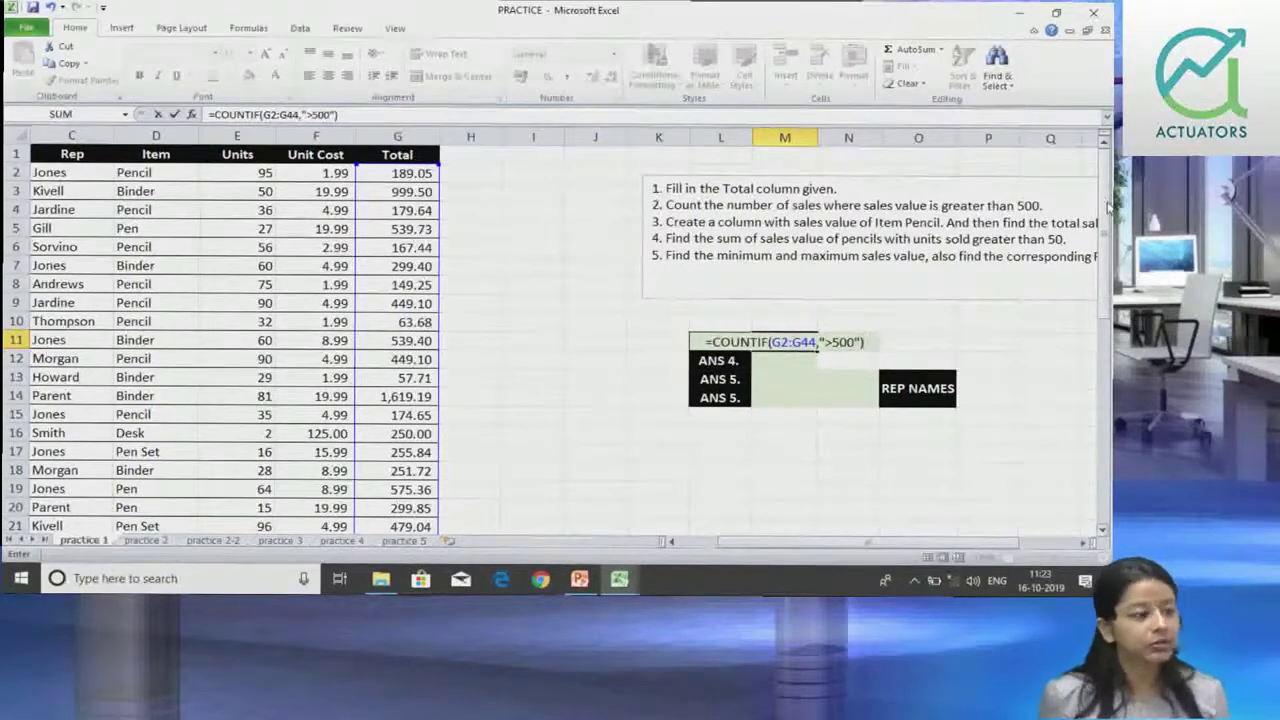
key(Return)
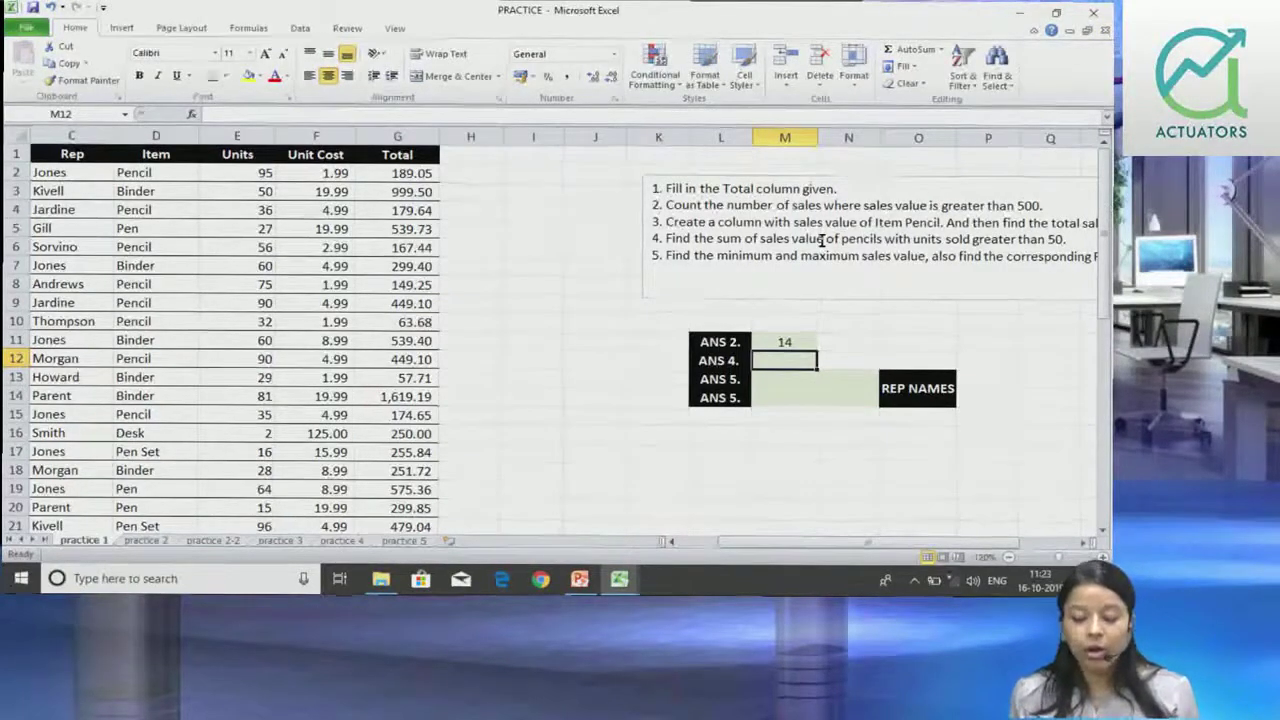
scroll(965, 545, right, 1)
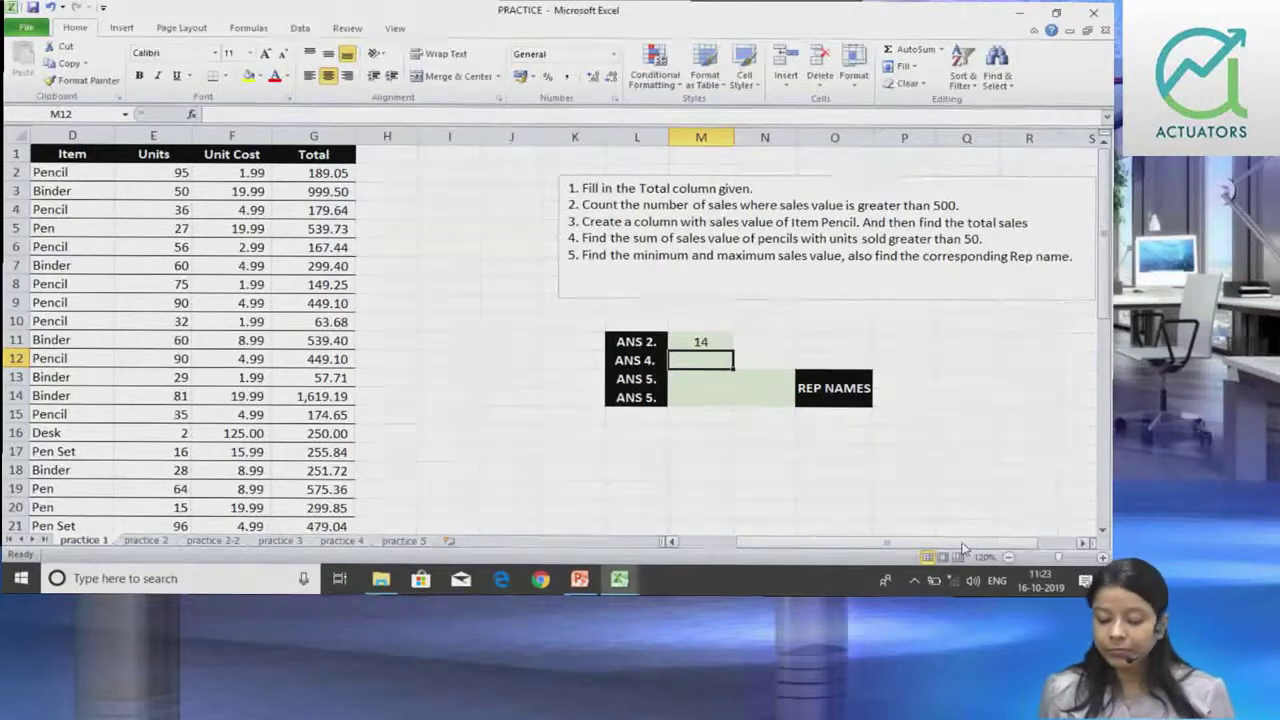
scroll(701, 313, left, 3)
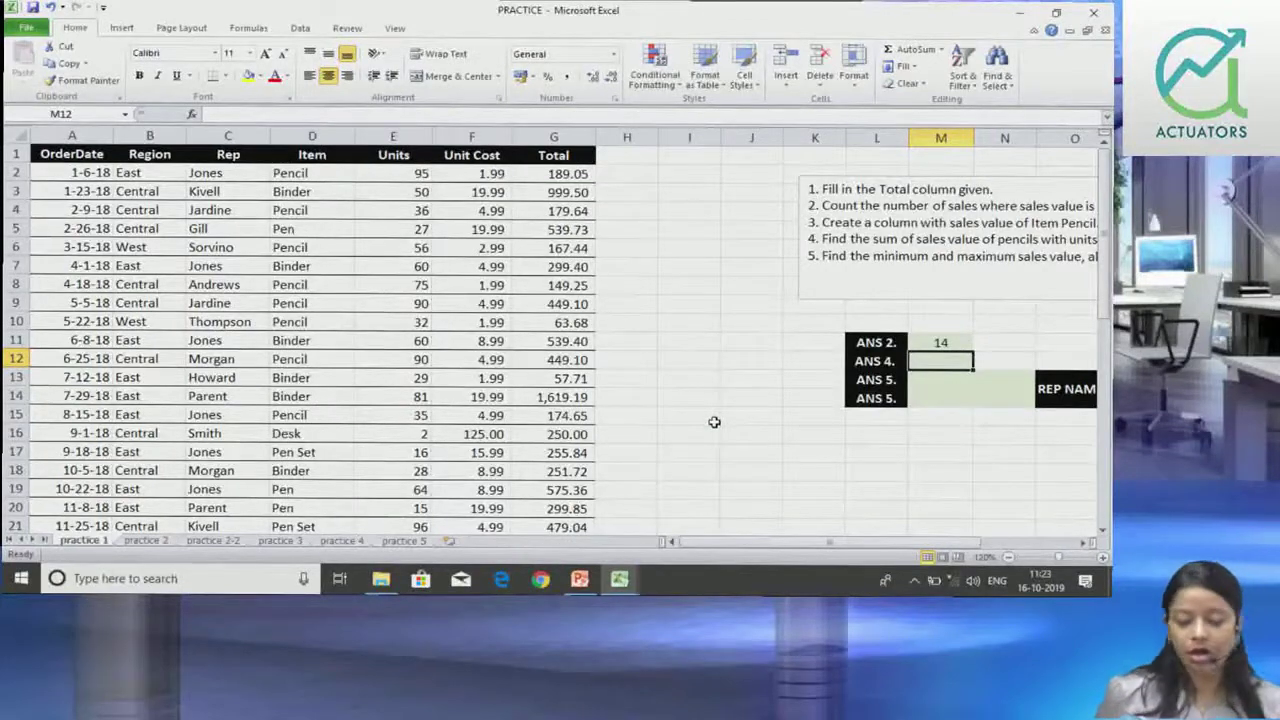
drag(743, 543, 801, 543)
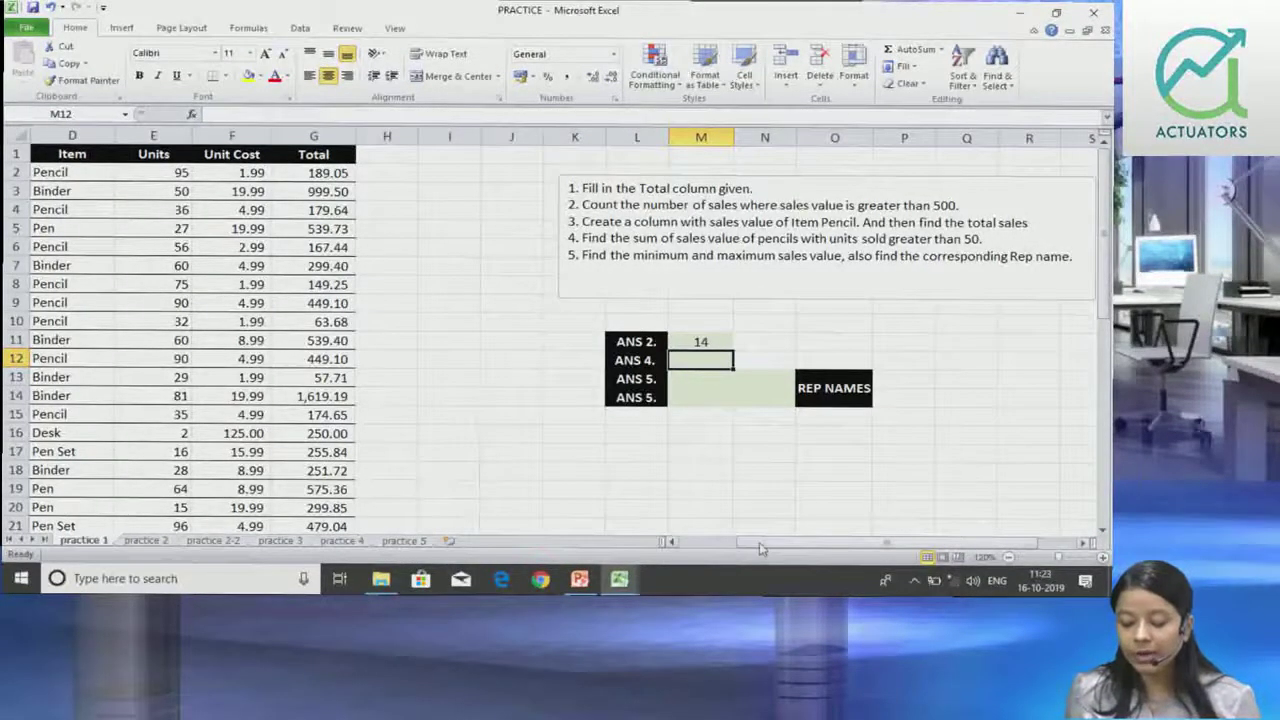
drag(757, 543, 685, 543)
click(636, 160)
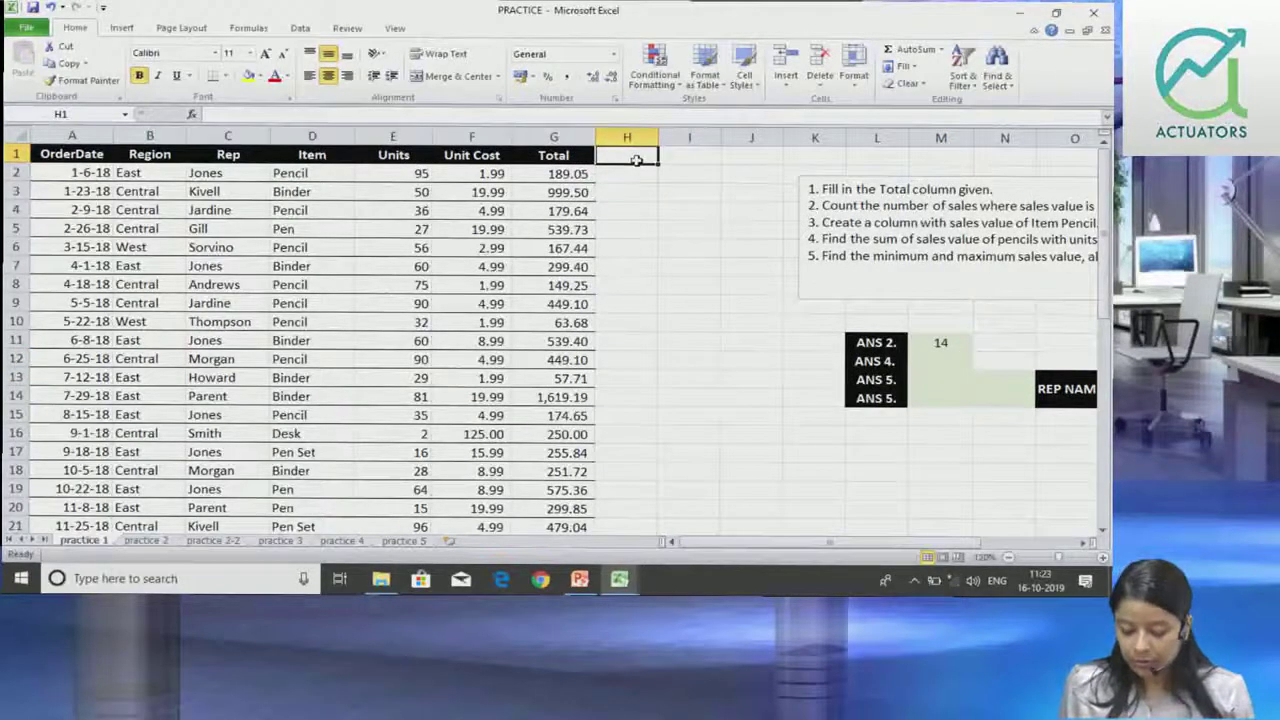
Enter the Pencil heading in H1, then begin an IF formula in H2
text(Pencil)
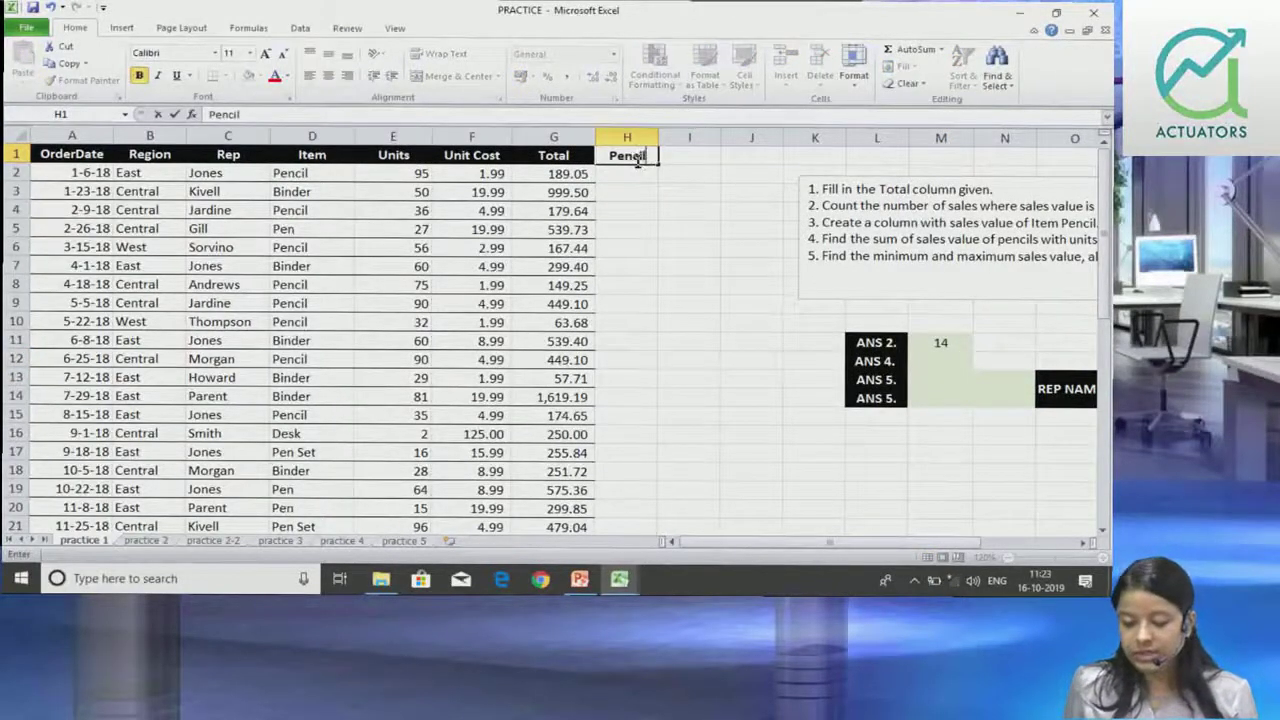
key(ctrl+Return)
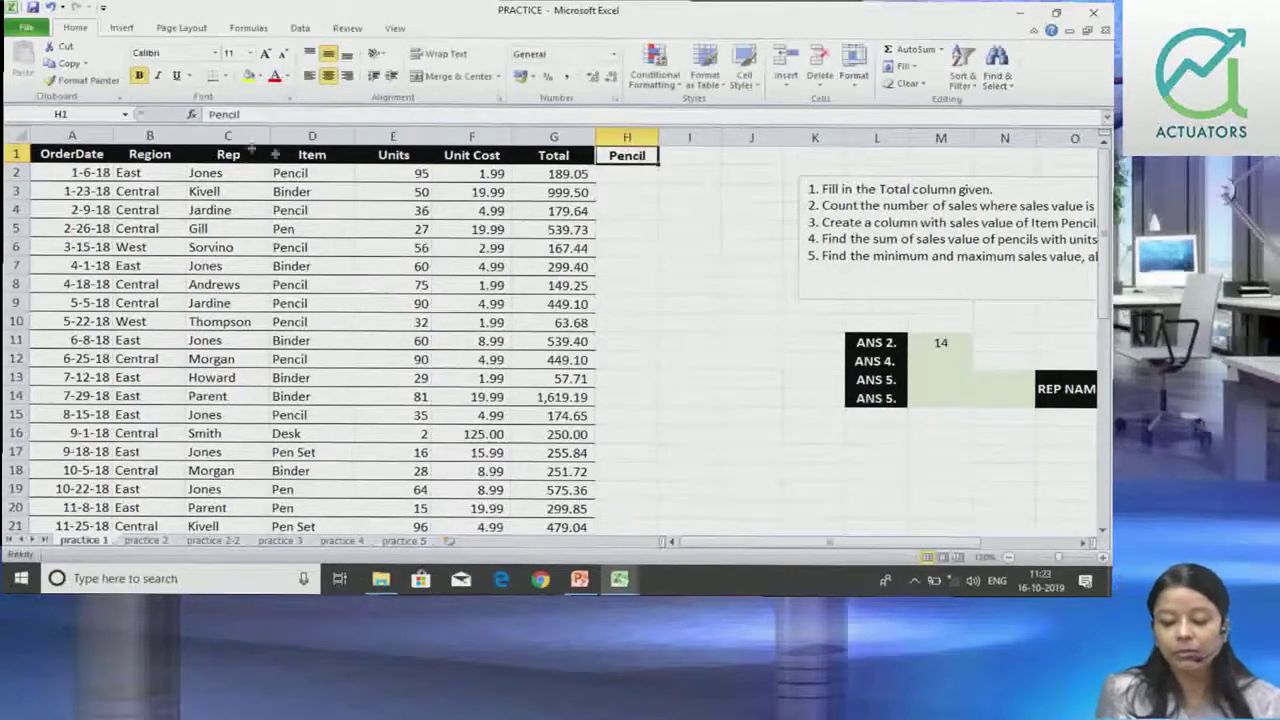
click(640, 172)
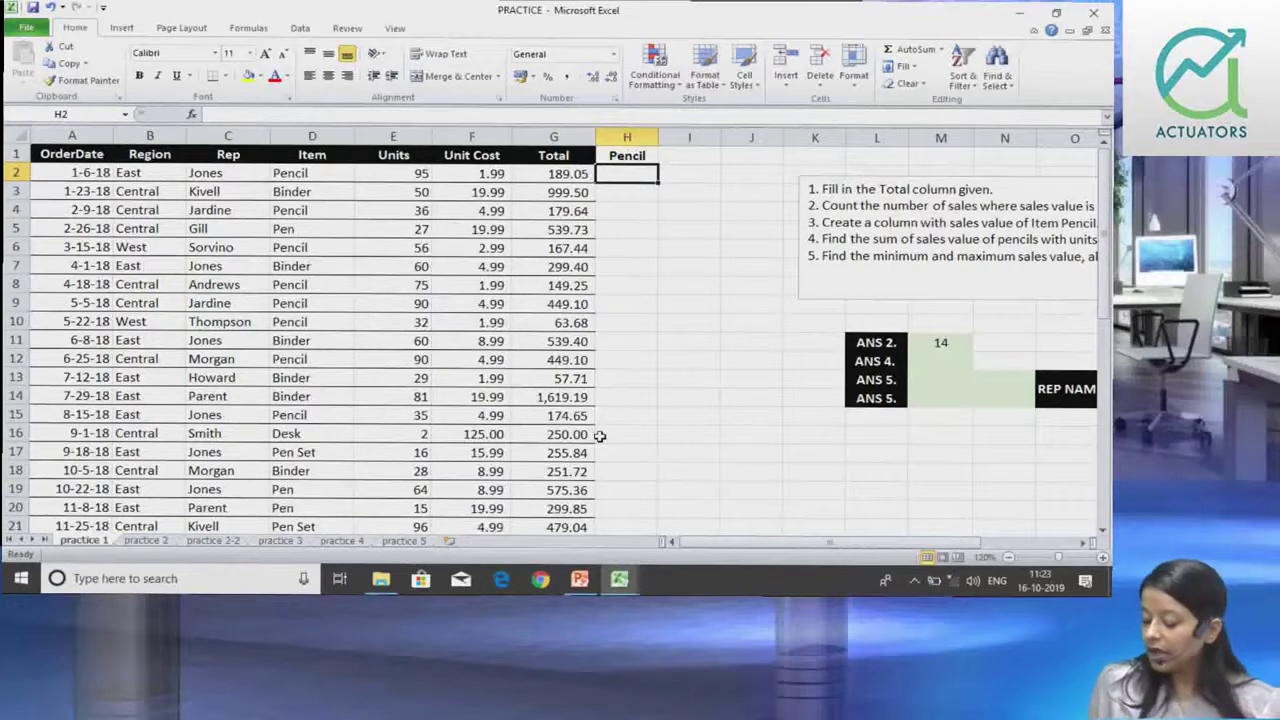
text(=)
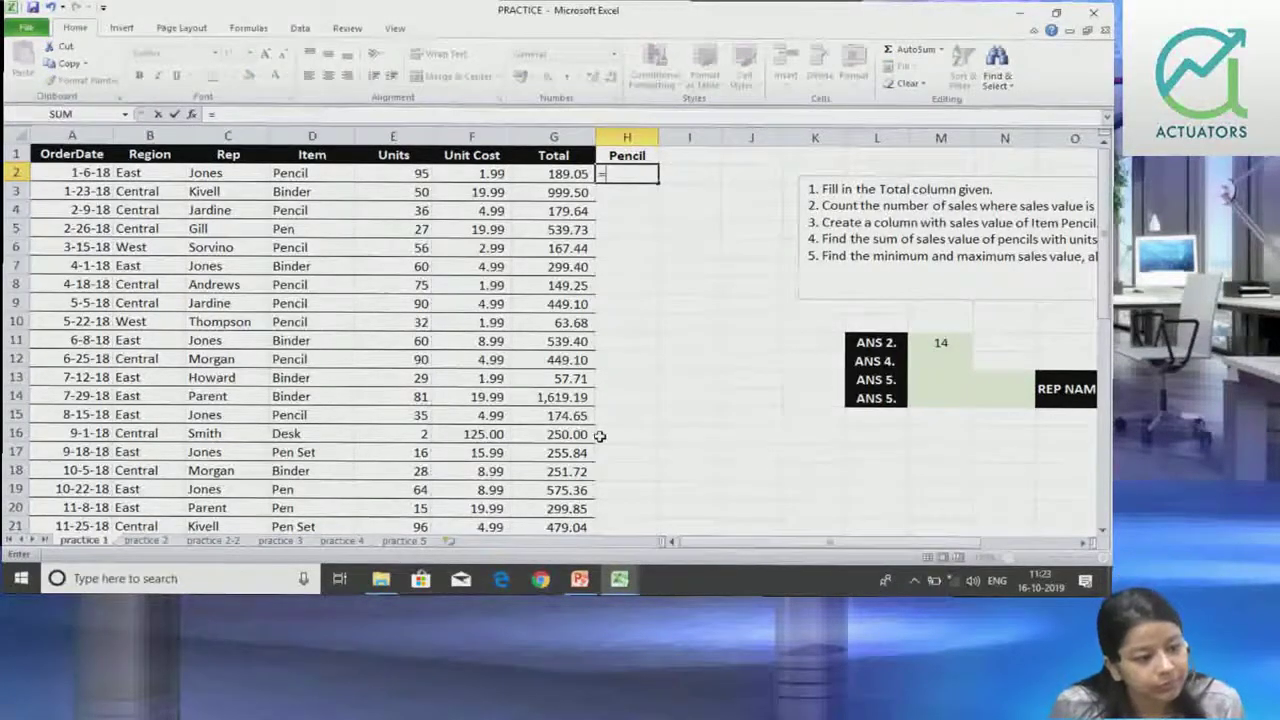
text(I)
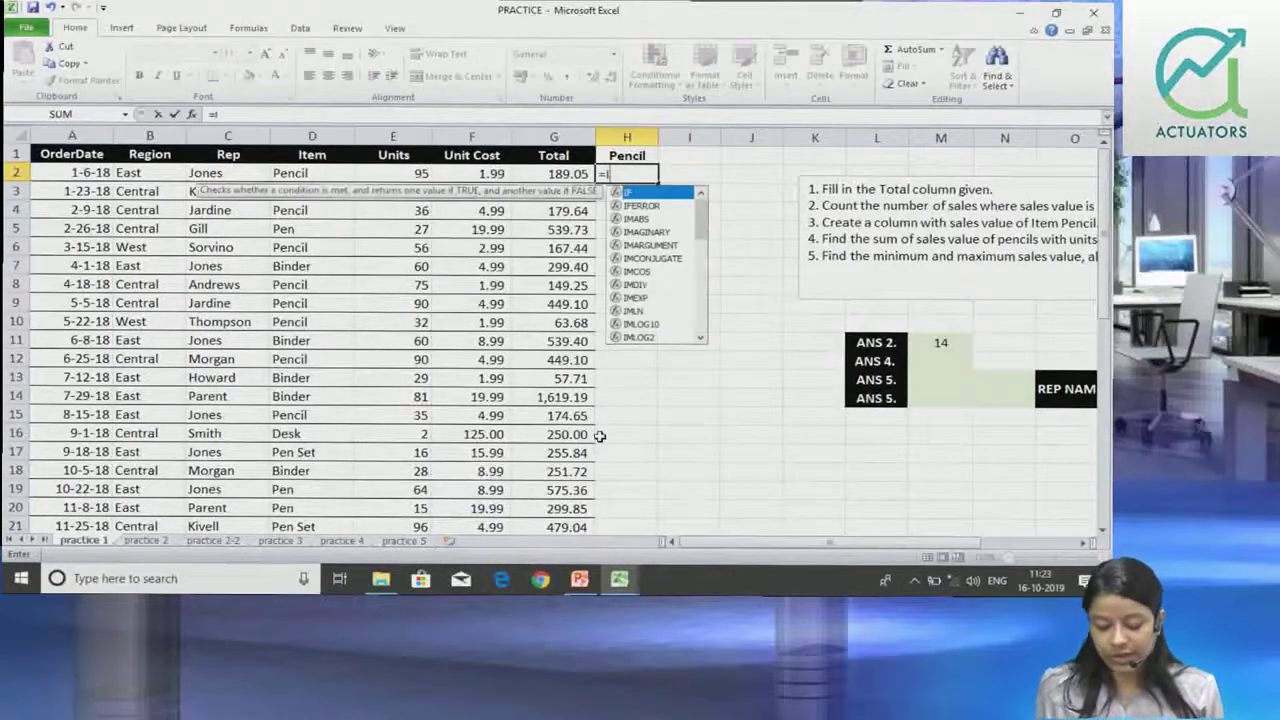
text(F()
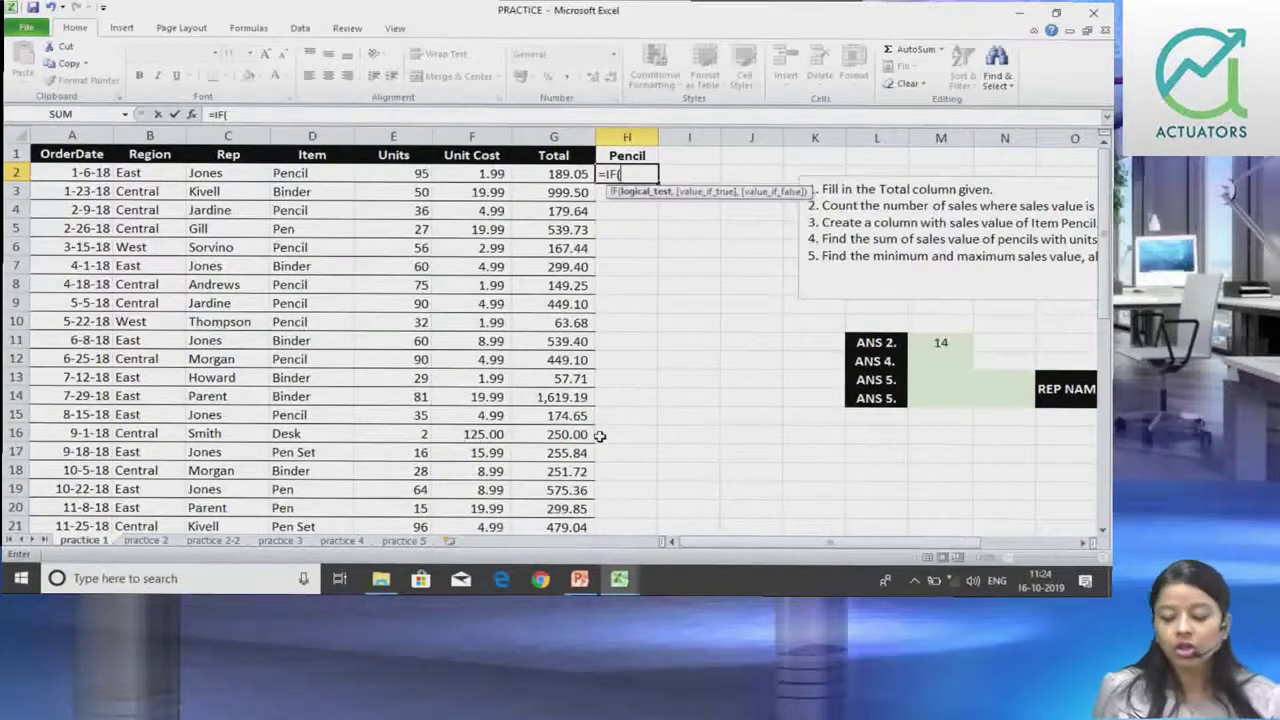
Complete =IF(D2="pencil",G2,"") in H2 so it shows 189.05
click(340, 172)
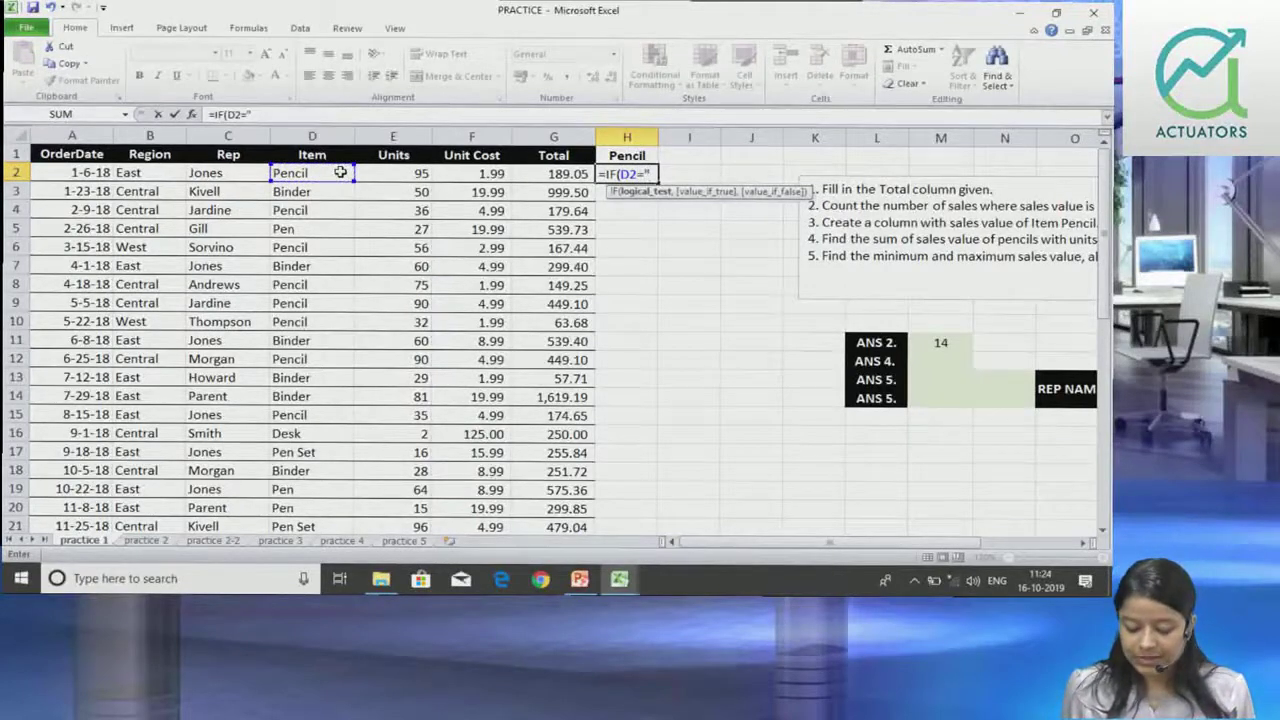
text(pencil)
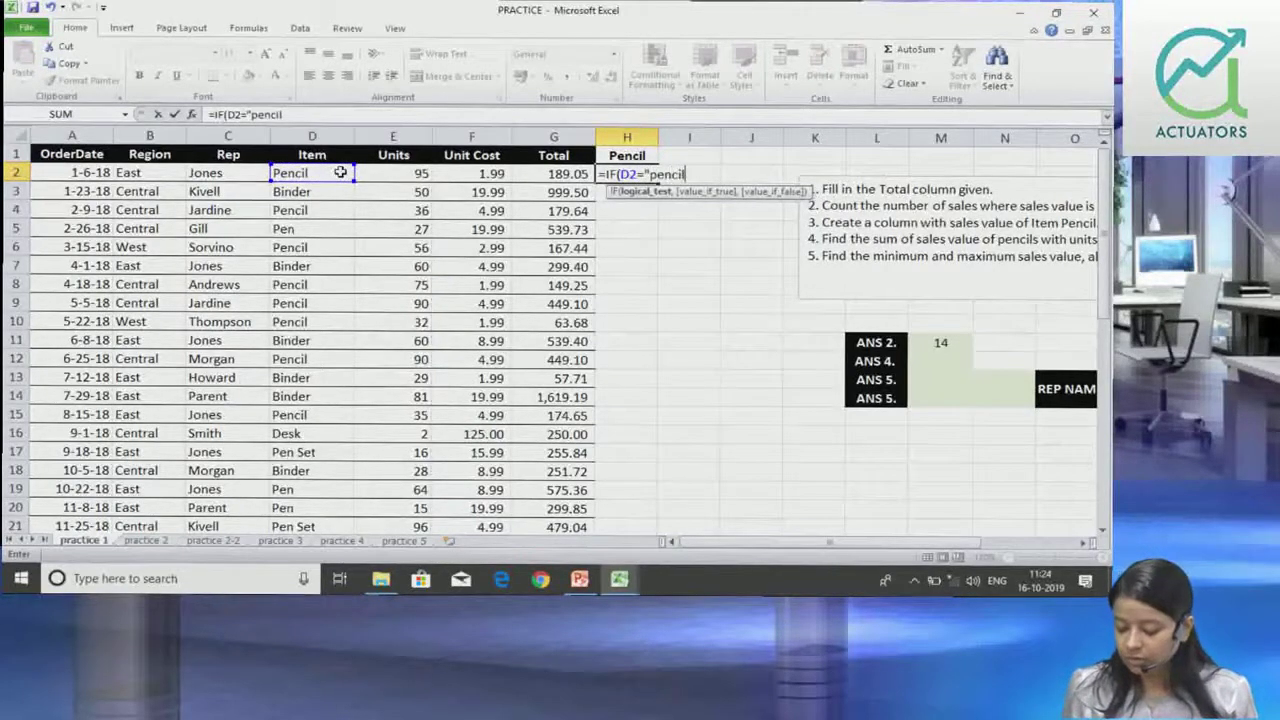
text(",)
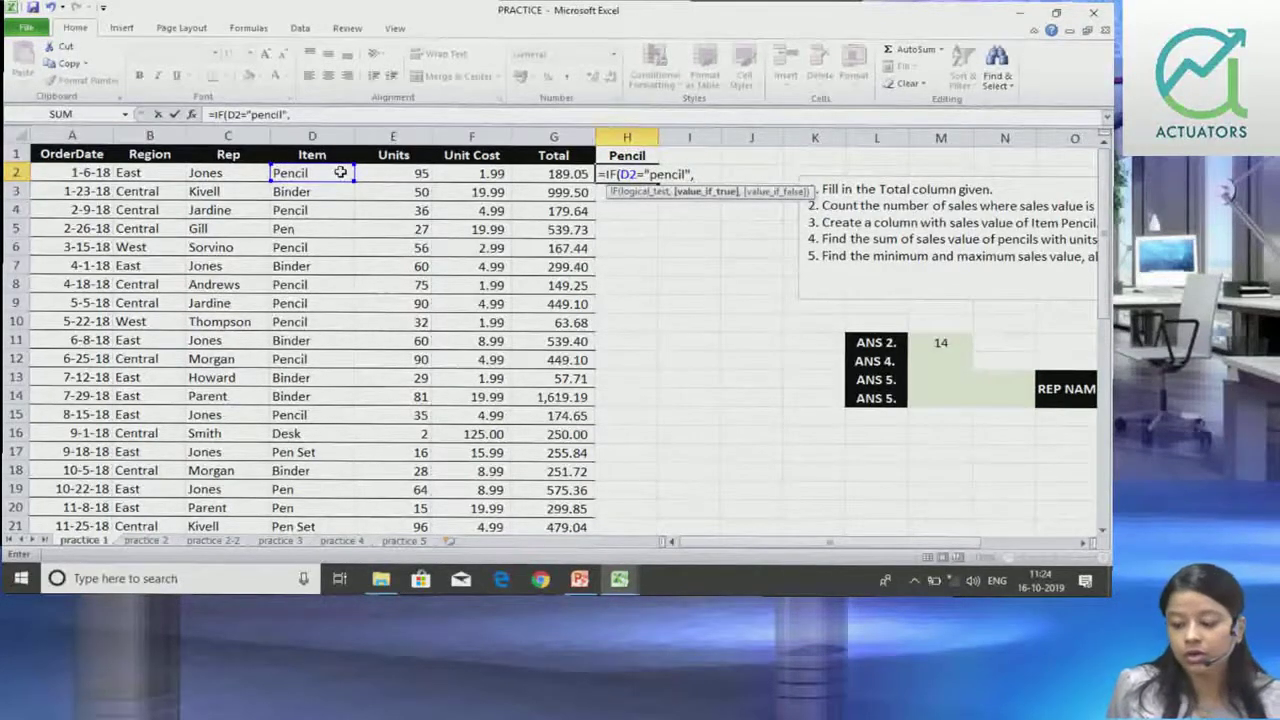
click(528, 172)
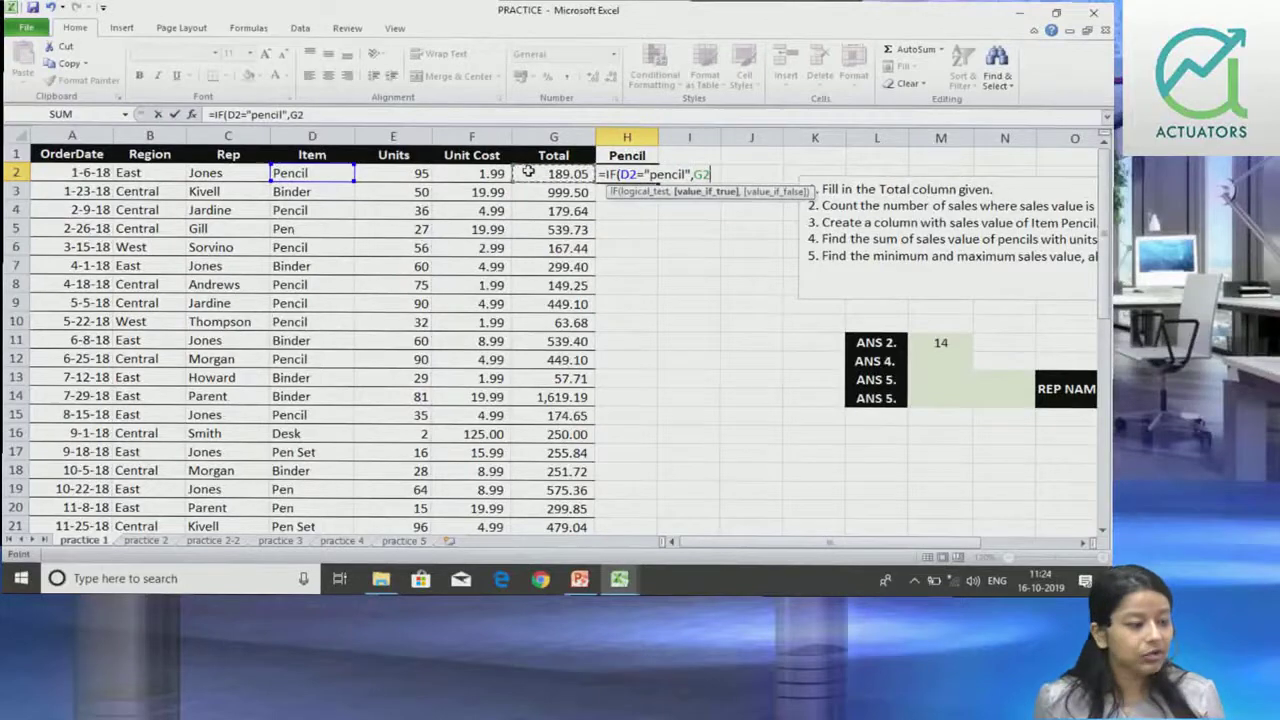
text(,)
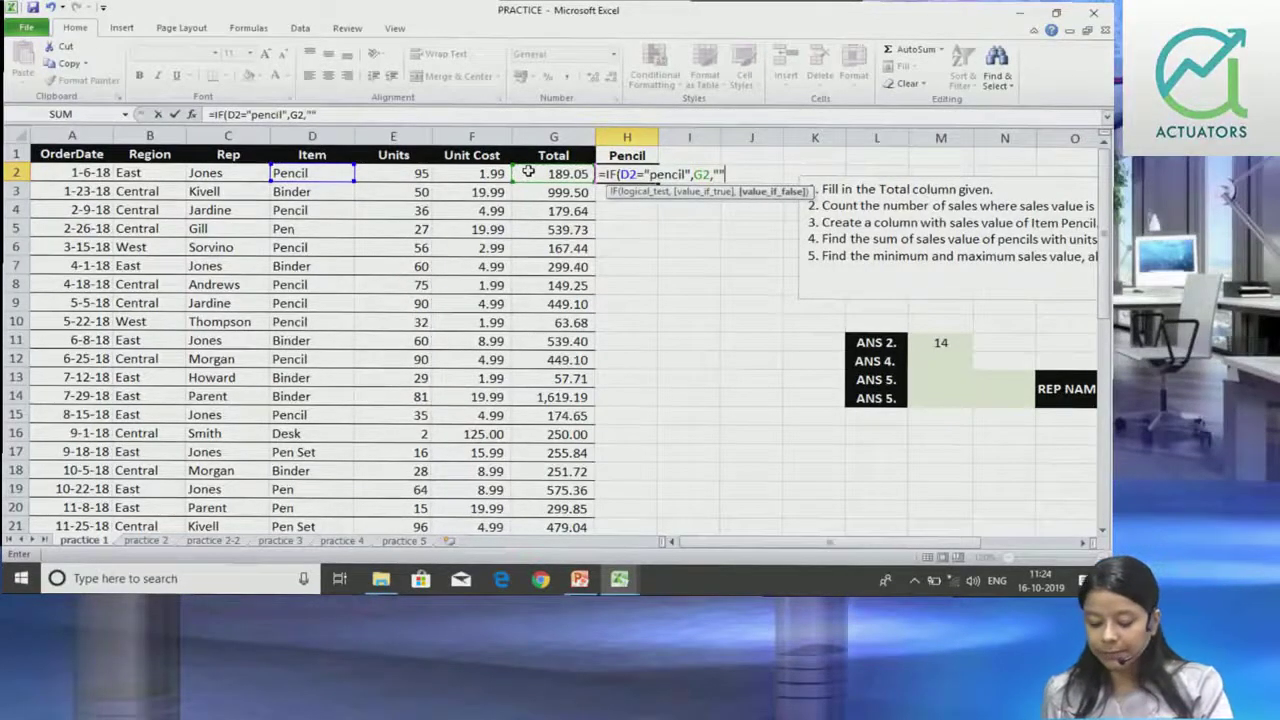
text(""))
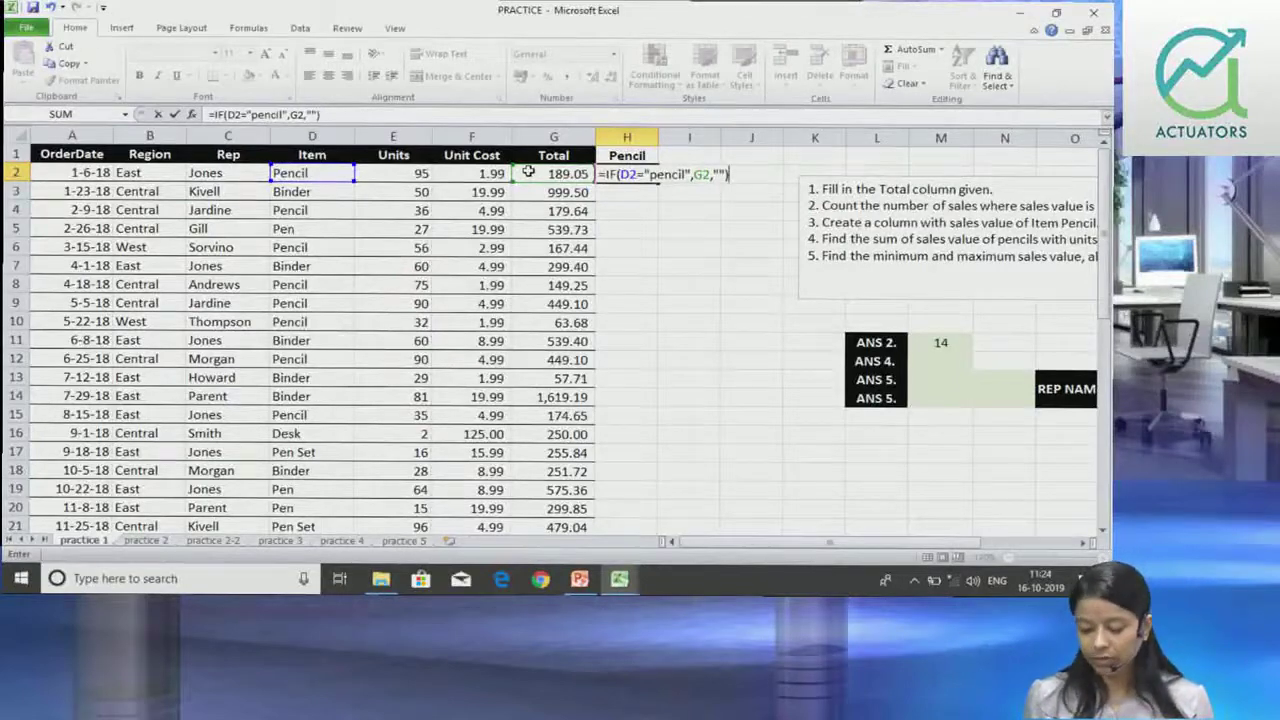
key(Return)
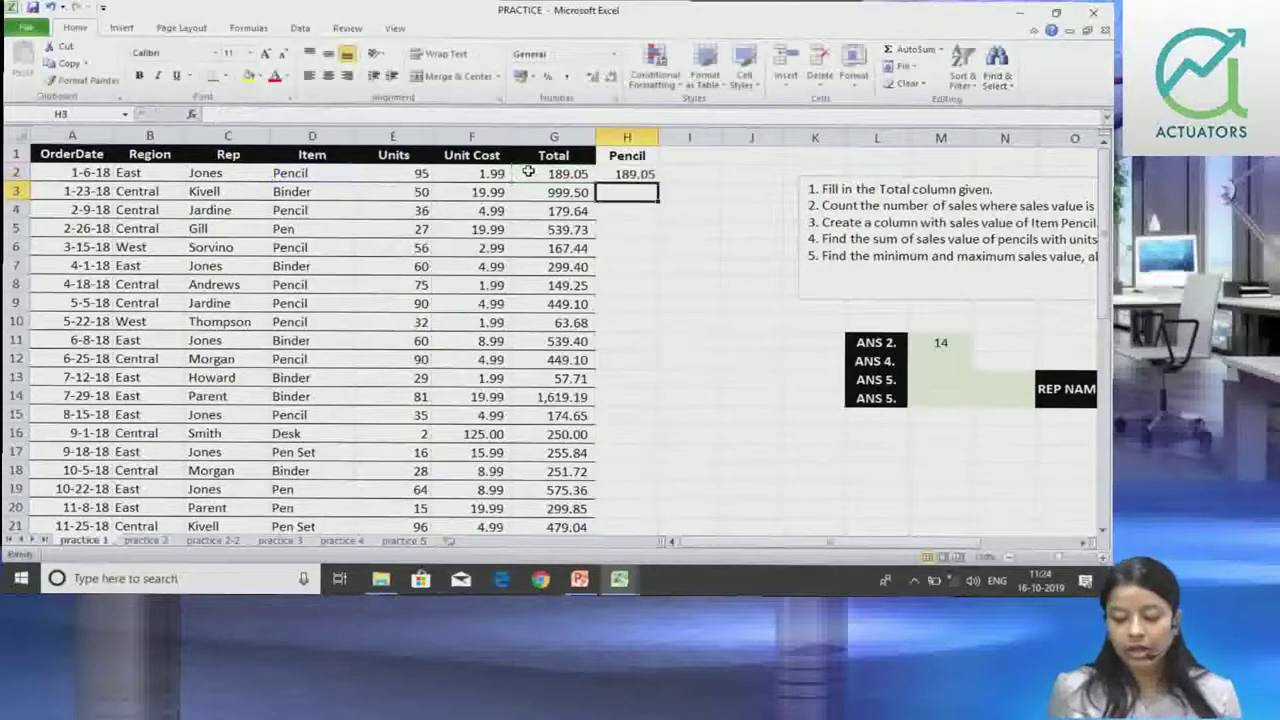
click(632, 174)
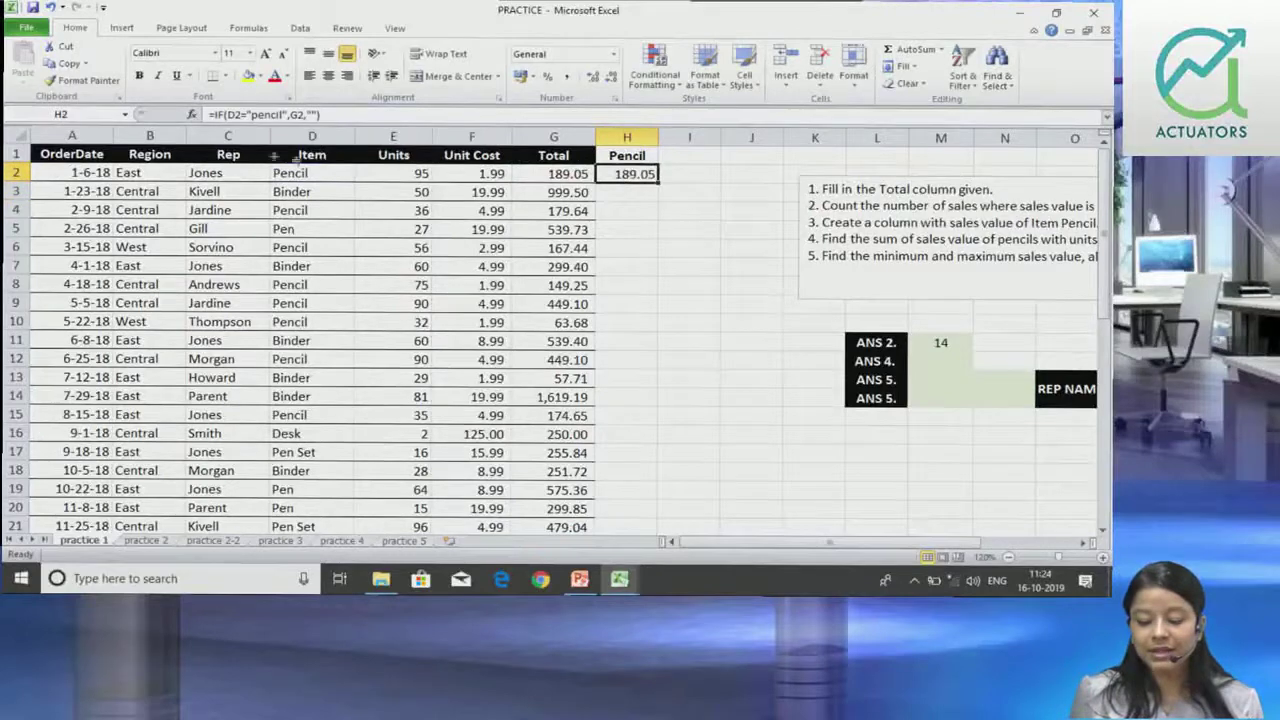
Copy the H2 pencil formula down to row 44 and scroll through the results
double_click(657, 181)
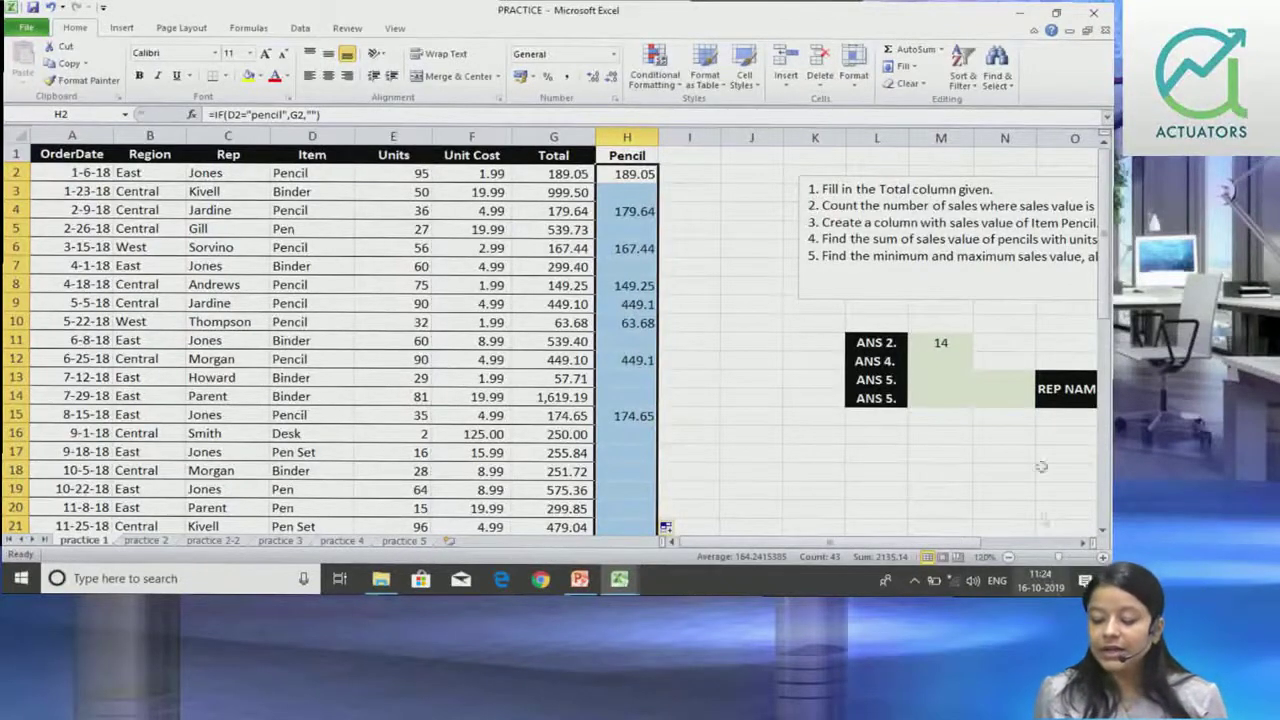
click(958, 359)
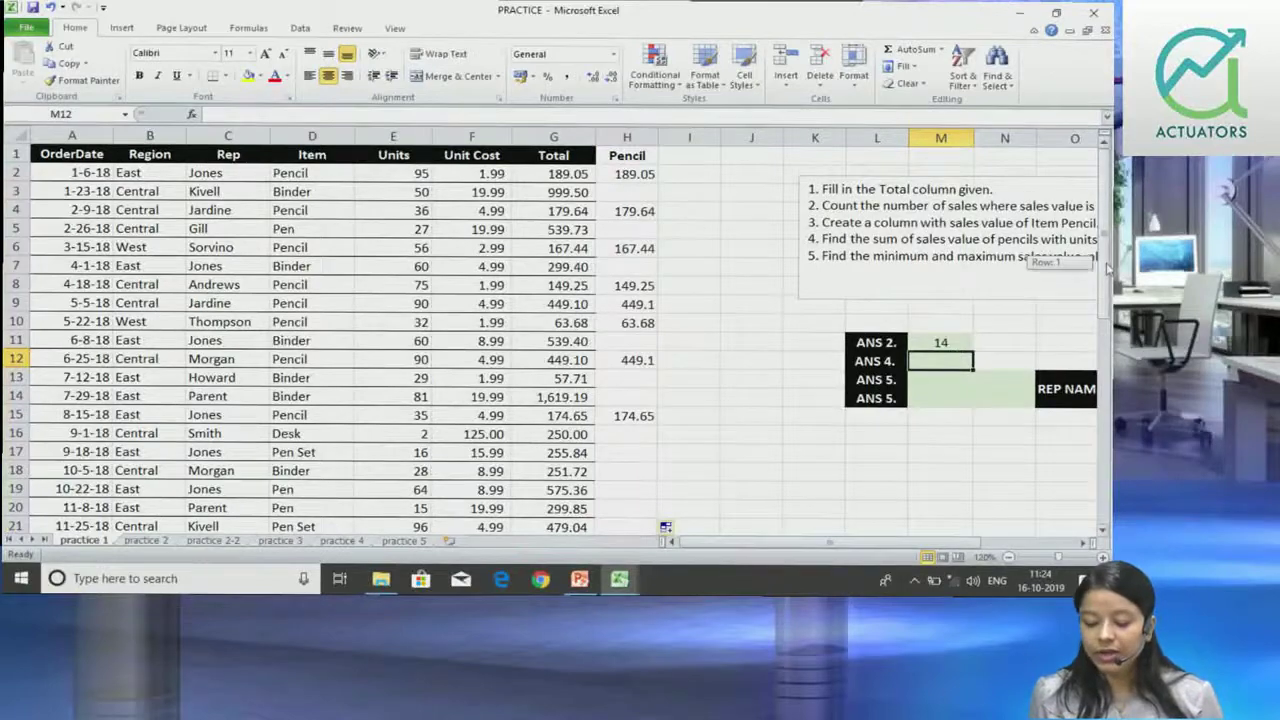
drag(1107, 267, 1092, 178)
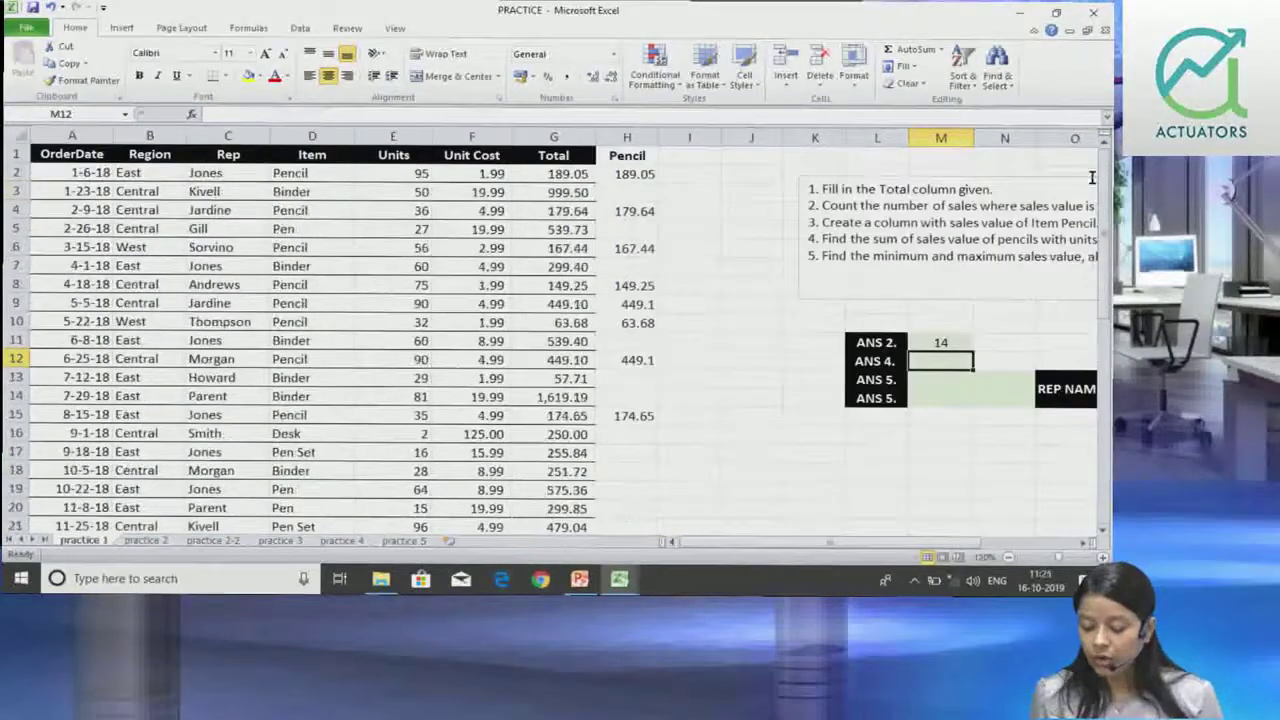
drag(923, 547, 931, 551)
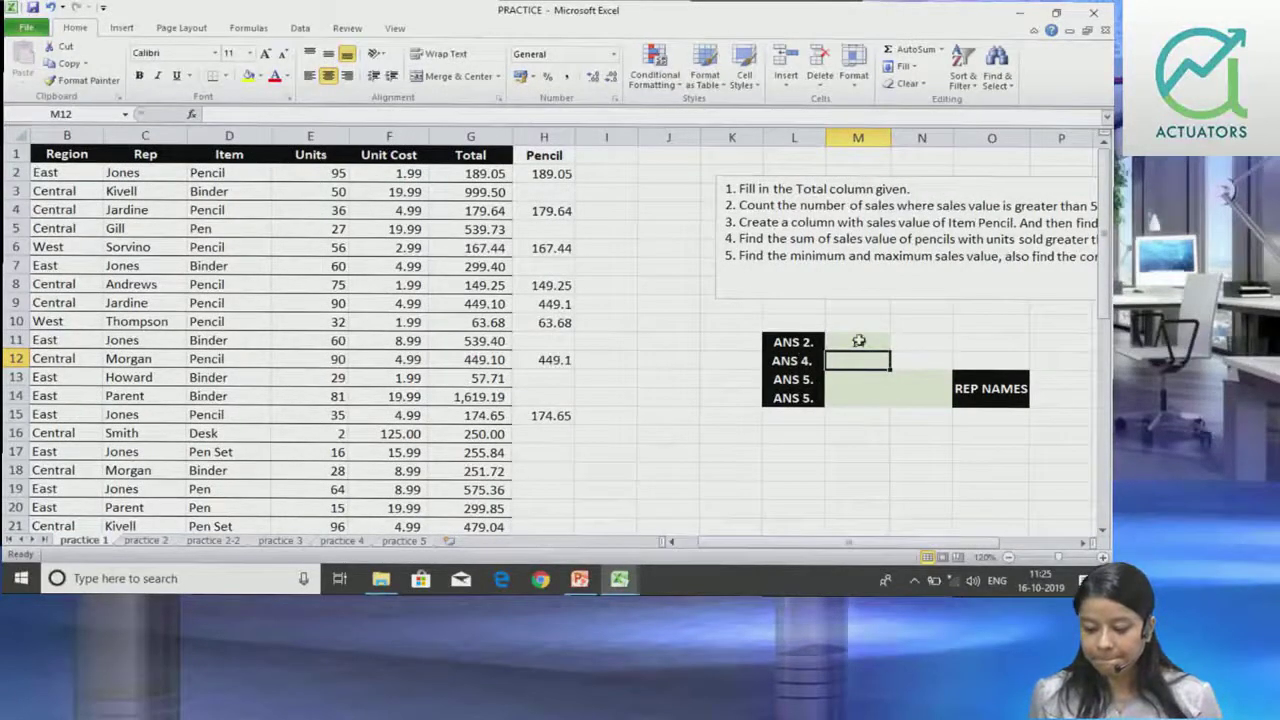
mouse_move(850, 545)
mouse_down()
mouse_move(889, 556)
mouse_move(823, 560)
mouse_up()
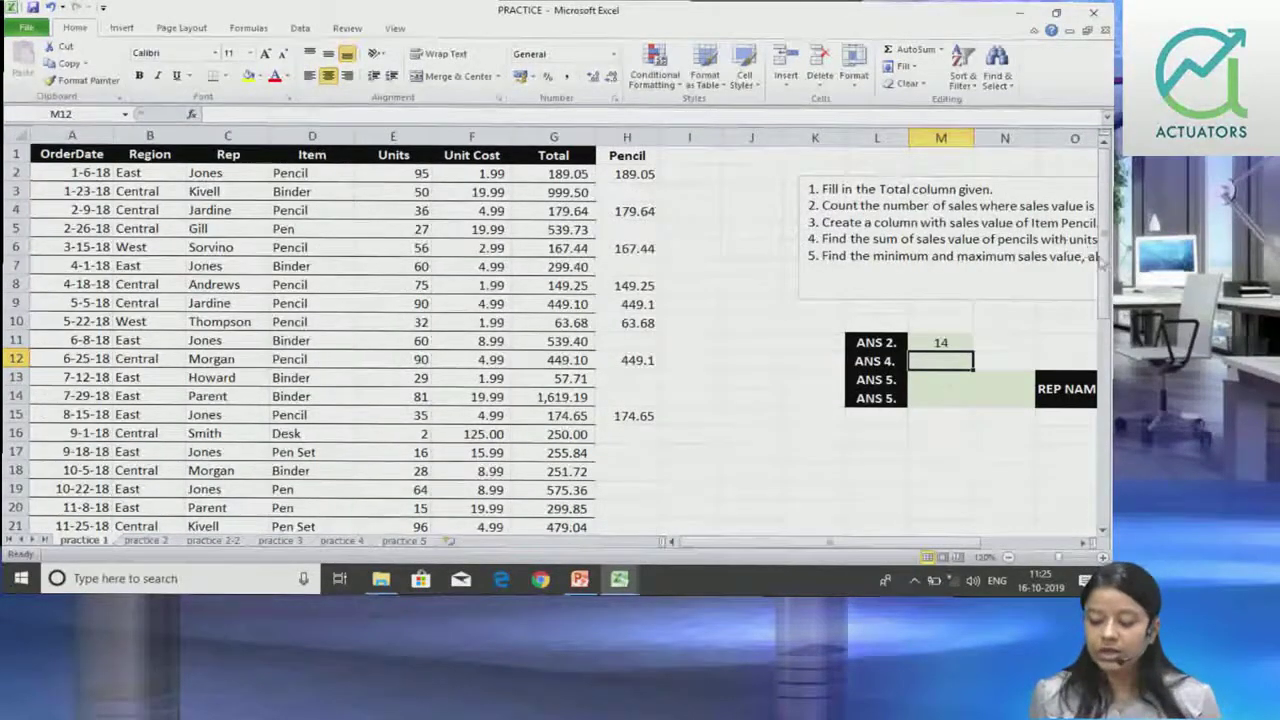
scroll(1100, 258, down, 3)
scroll(1100, 258, down, 5)
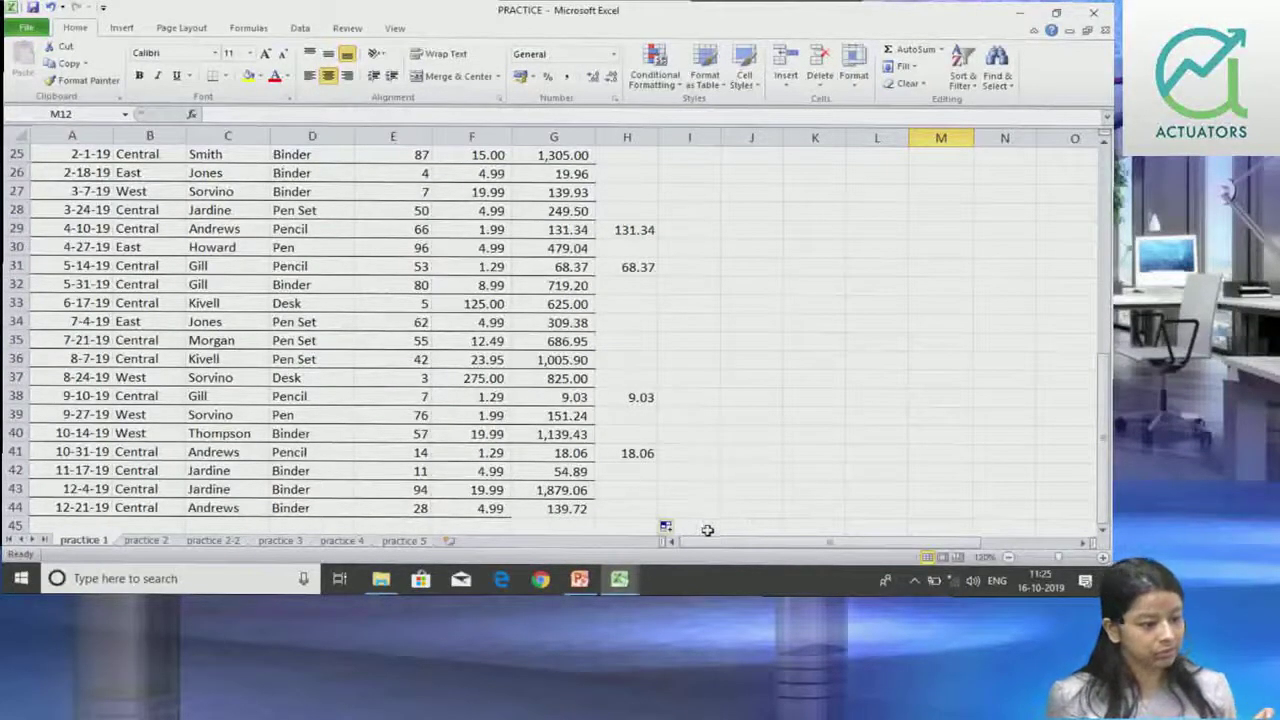
Enter =SUM(H1:H44) in H45 for a pencil total of 2135.14
click(611, 523)
scroll(614, 527, down, 1)
scroll(614, 527, down, 1)
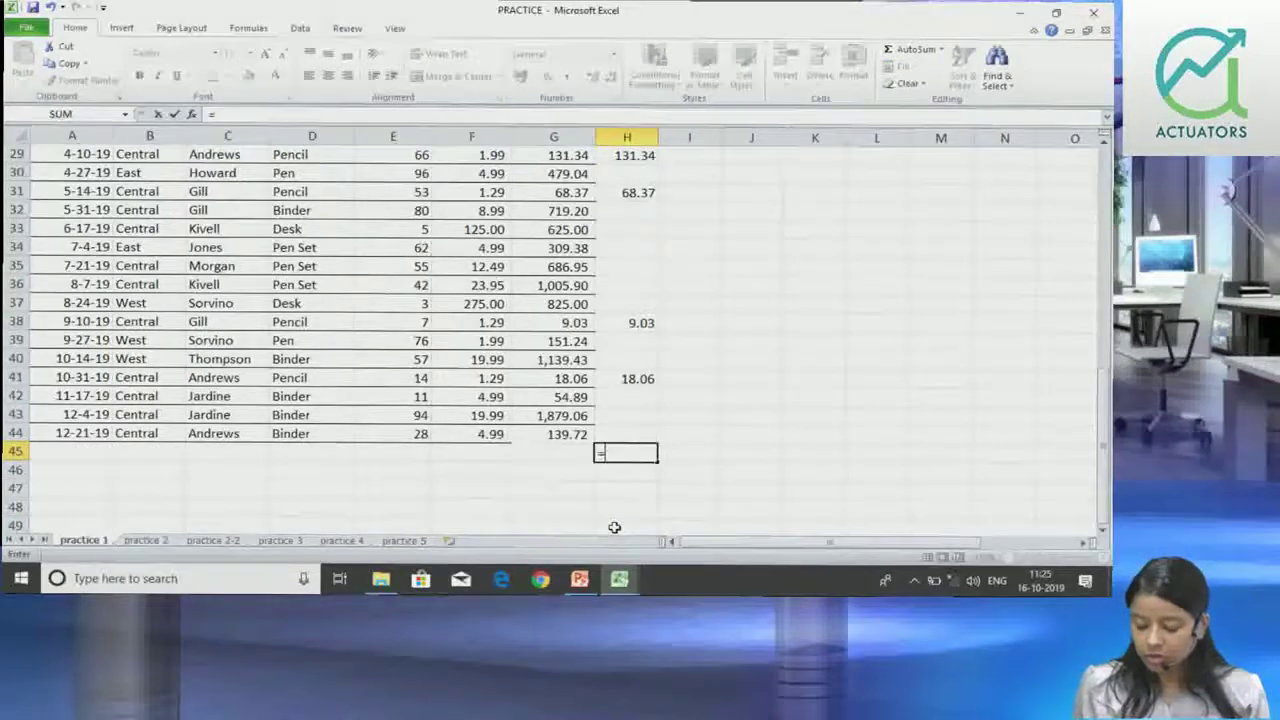
text(=SUM()
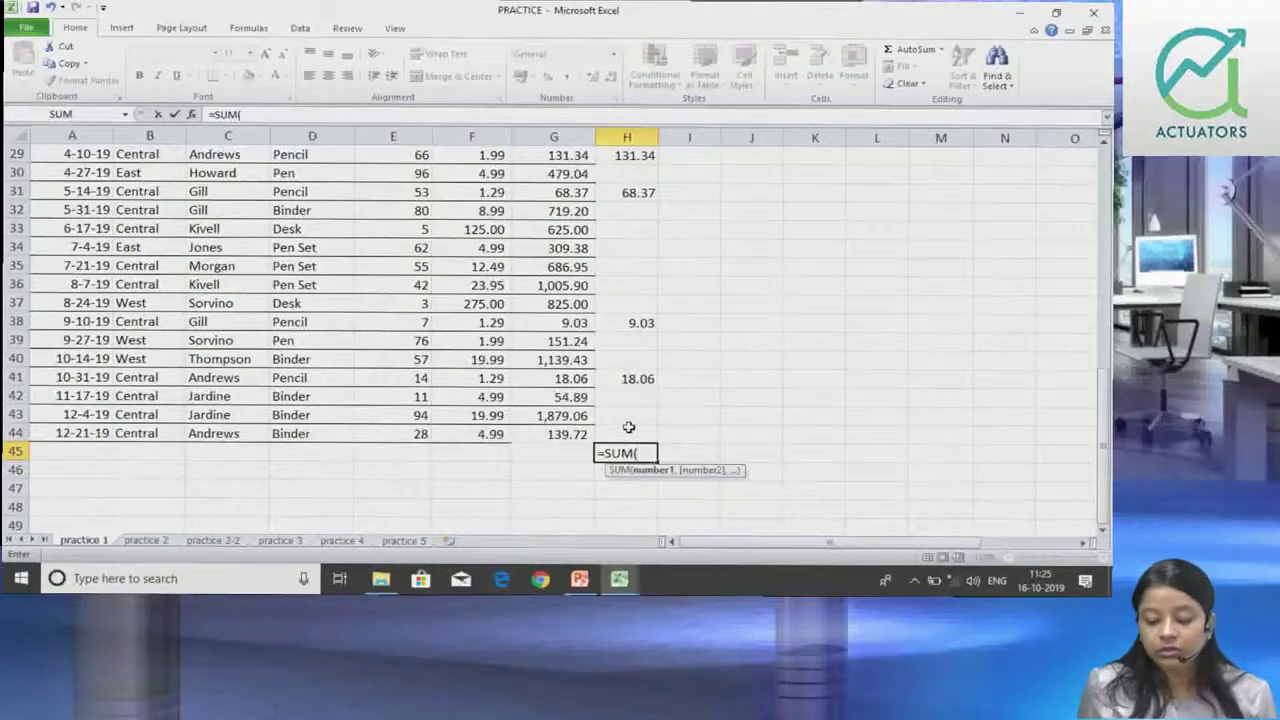
click(628, 427)
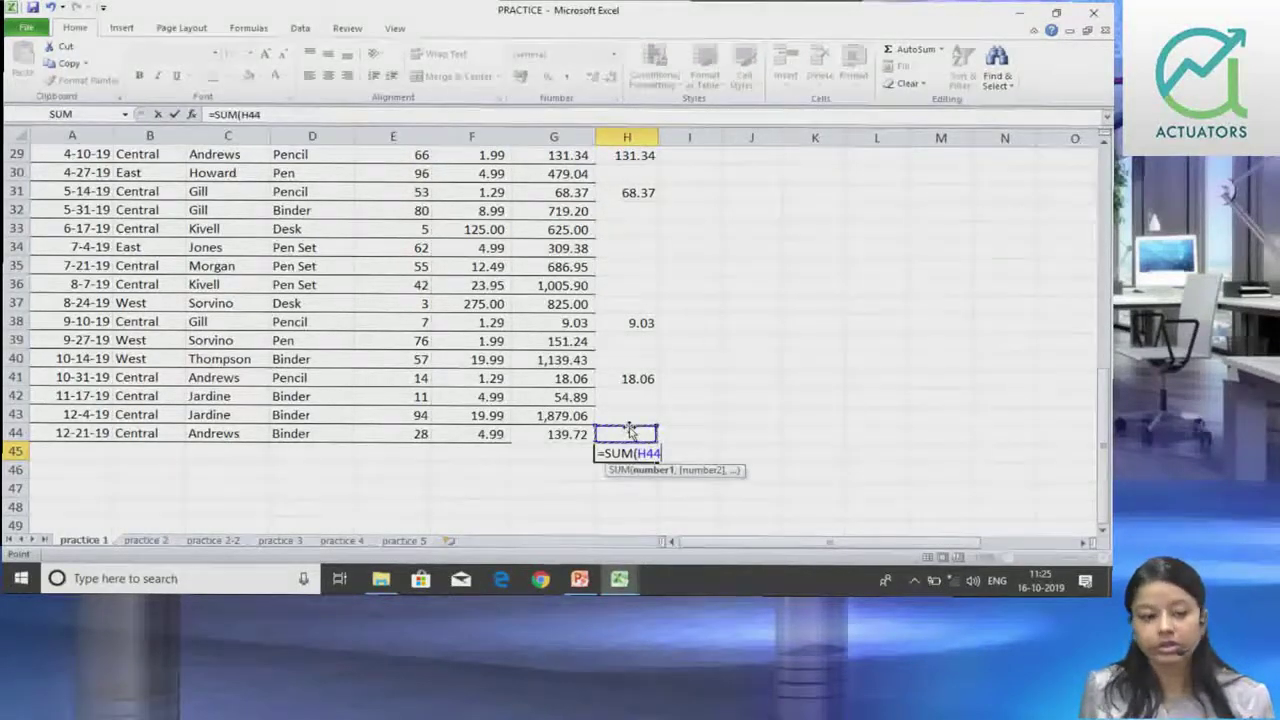
drag(632, 432, 627, 155)
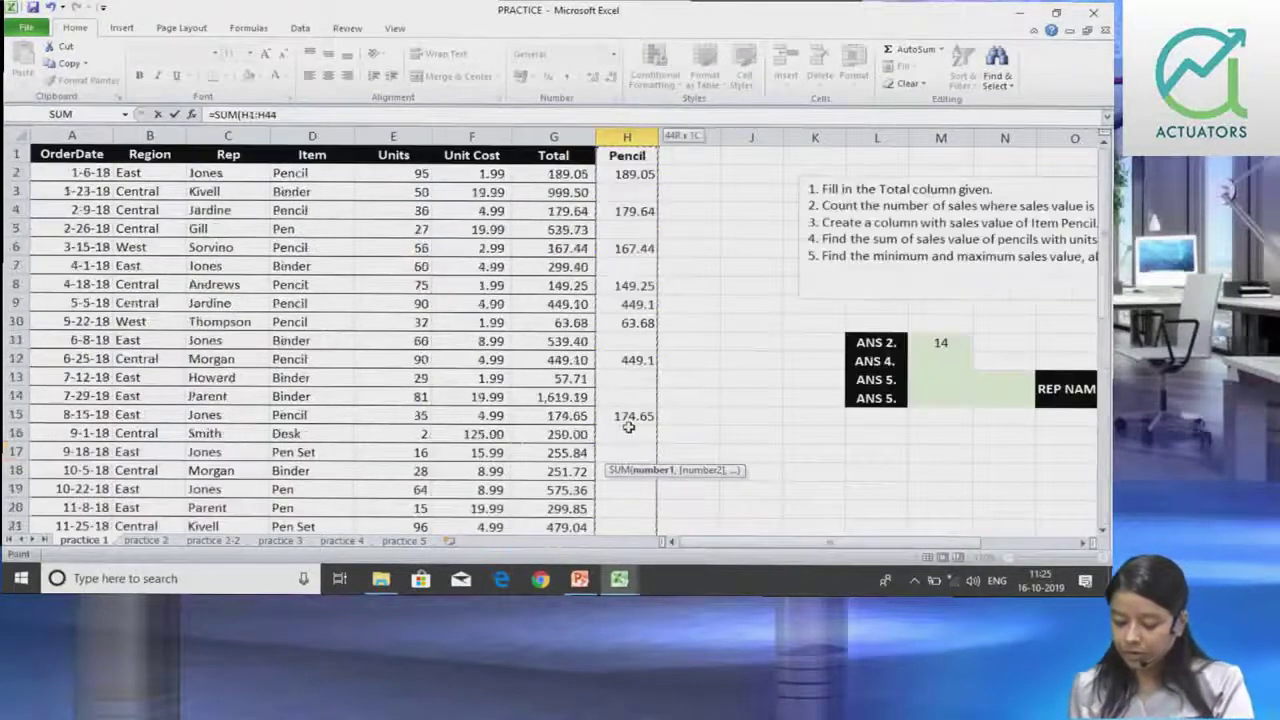
key(Return)
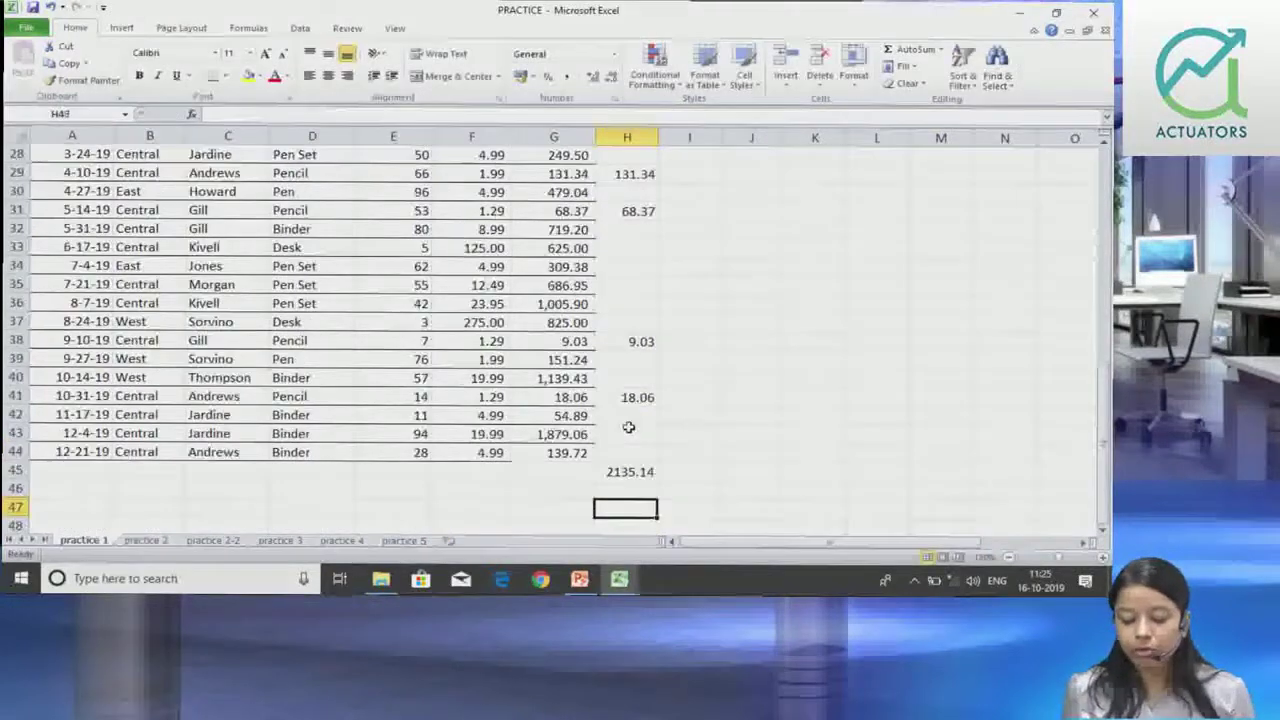
key(Up)
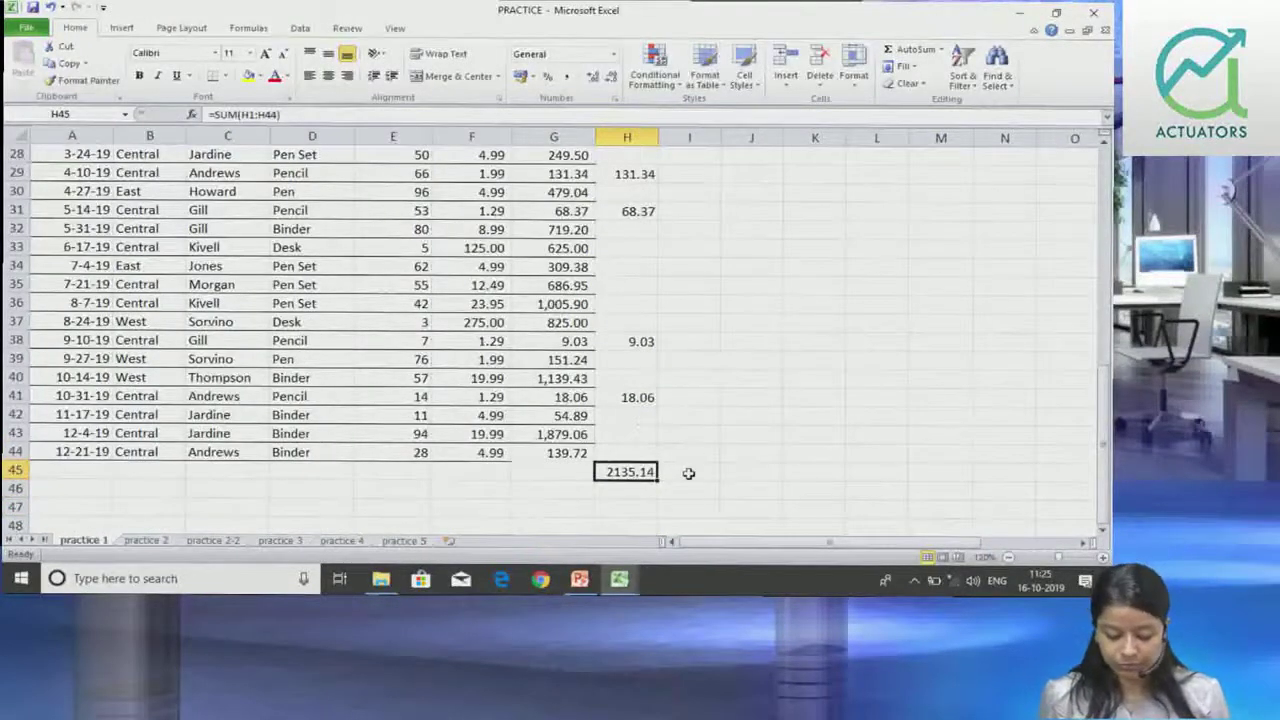
click(688, 473)
Type ANS3 in I45 and make it bold, centred and lightly shaded
text(ANS3)
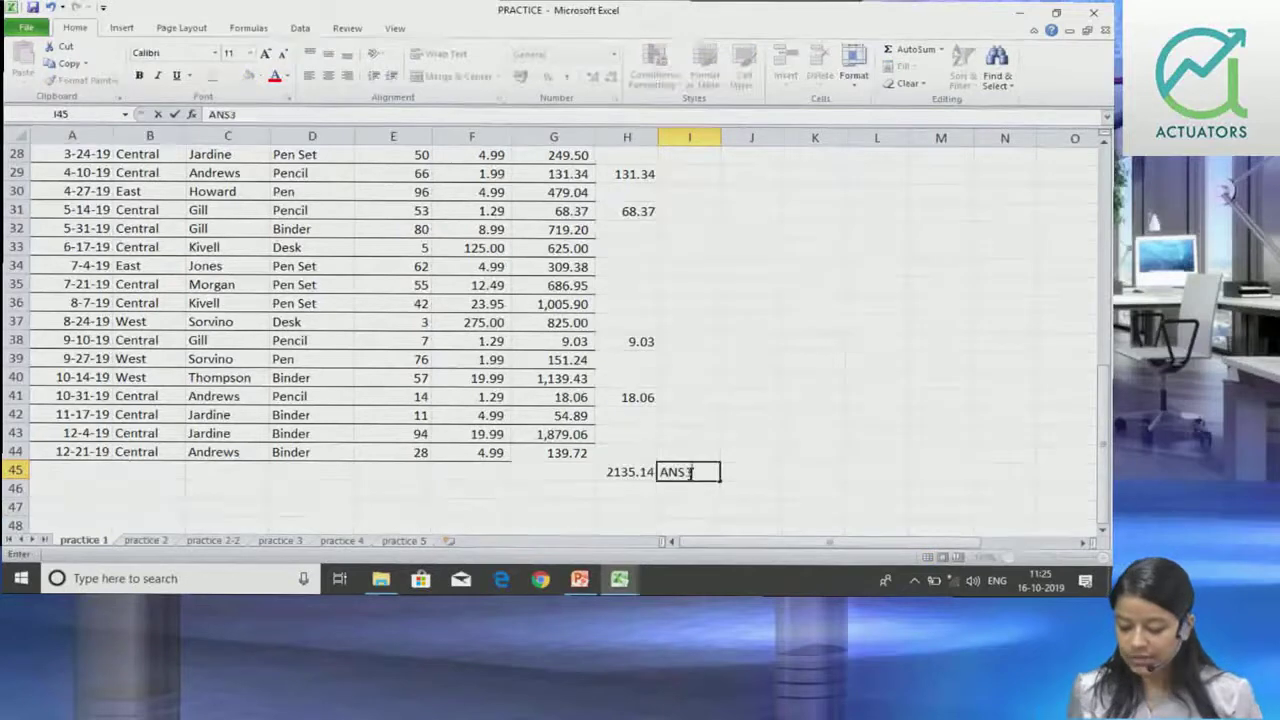
key(ctrl+Return)
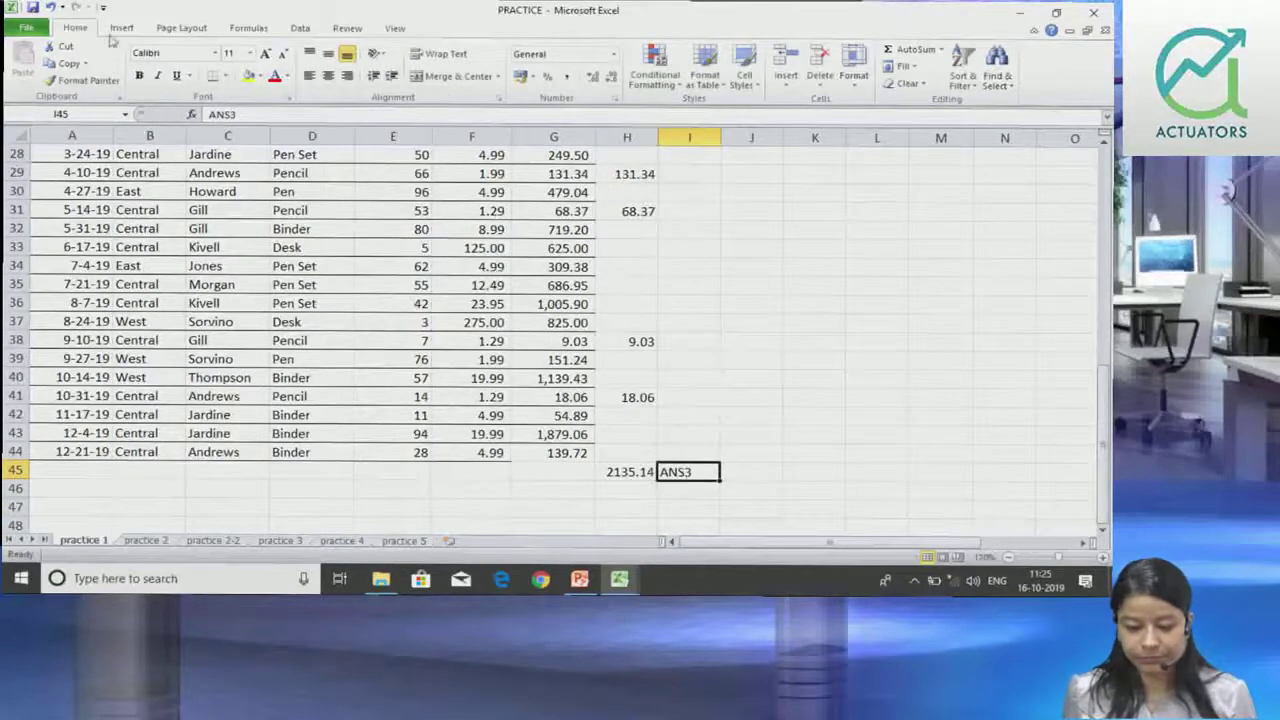
key(ctrl+b)
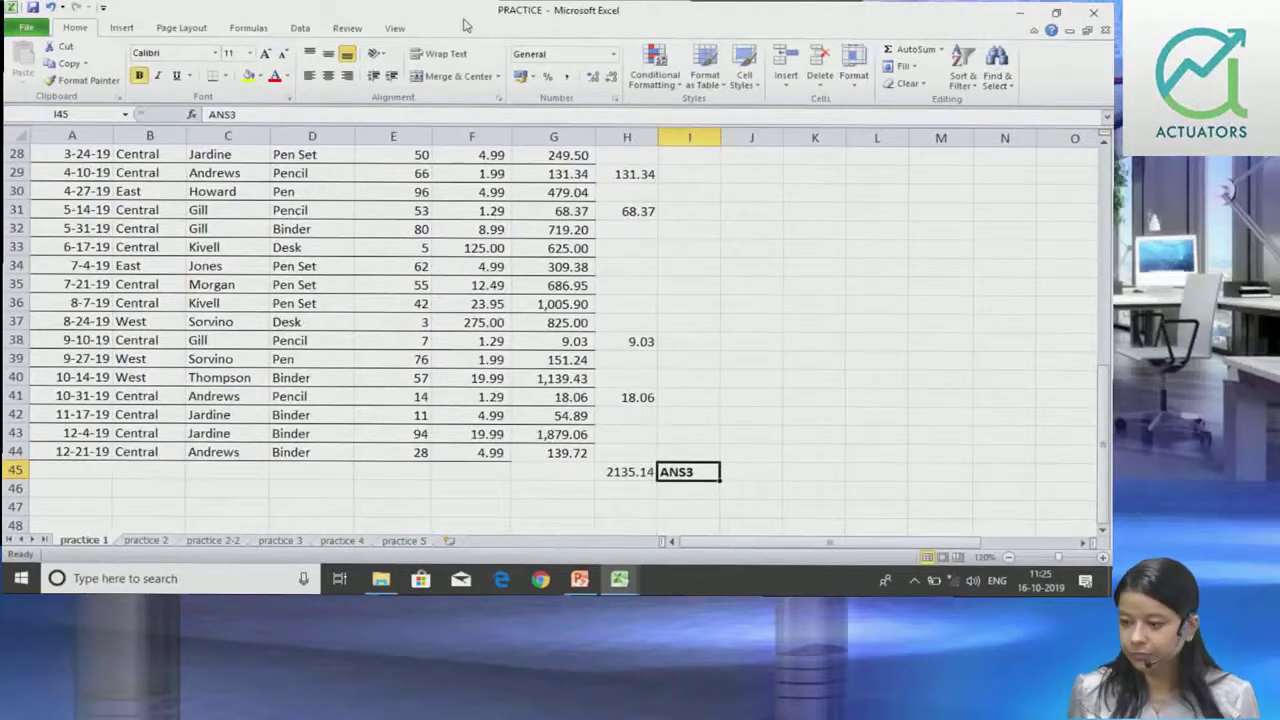
click(329, 77)
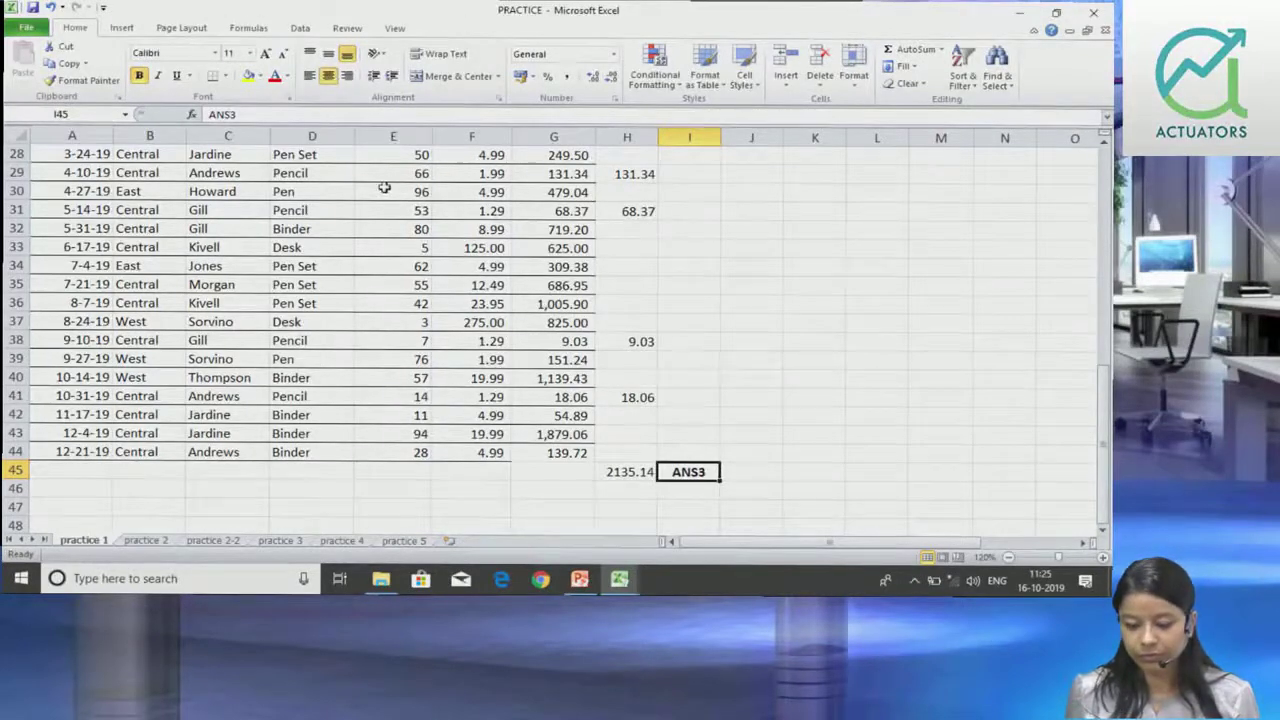
click(260, 77)
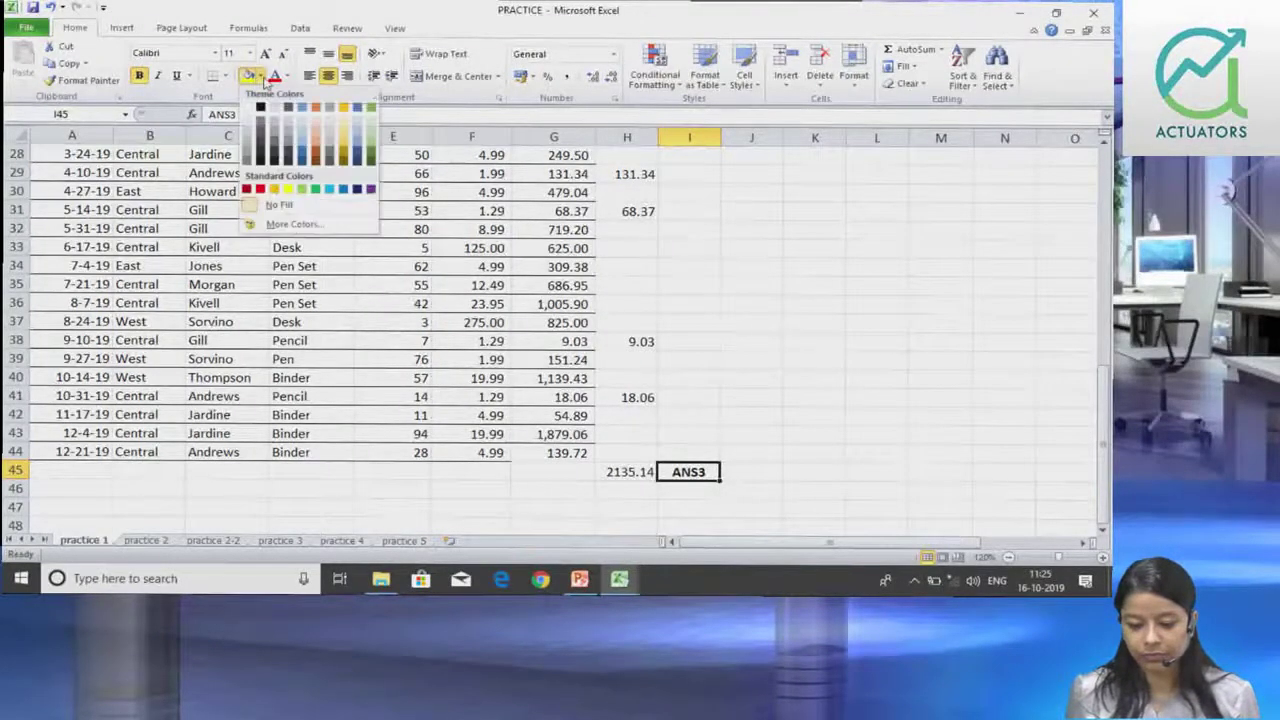
click(279, 108)
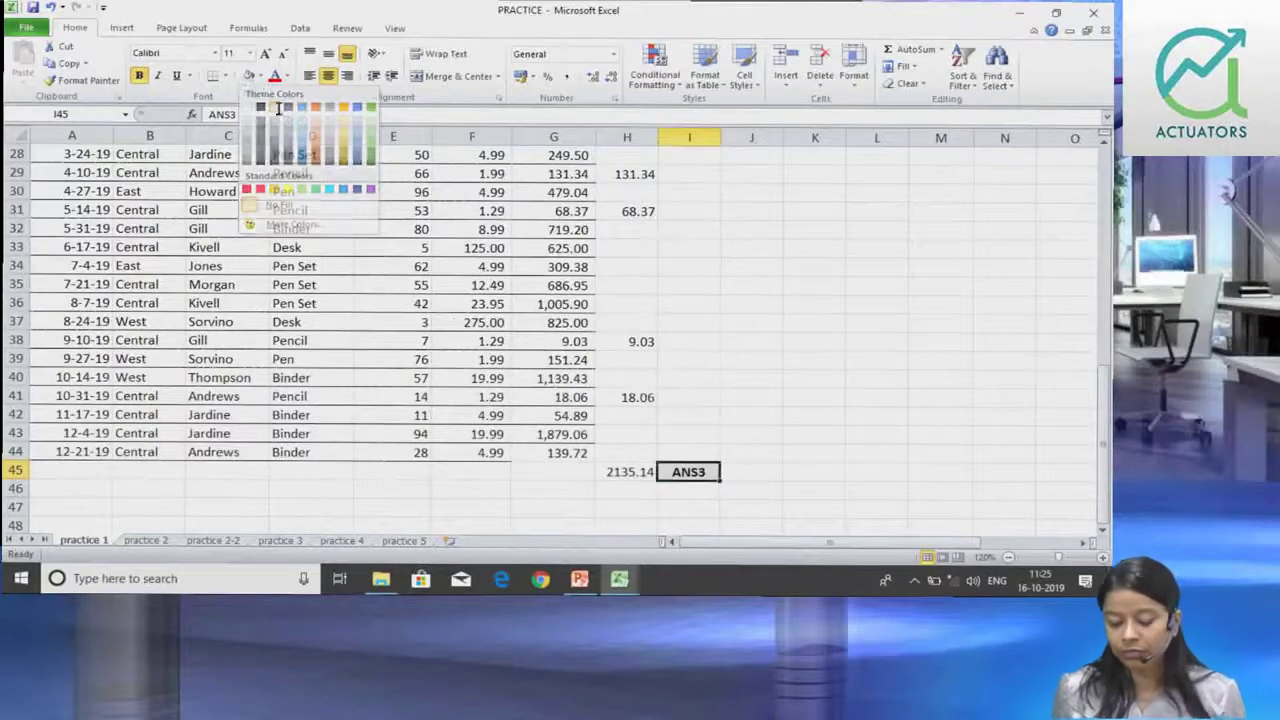
Review the pencil formulas, then begin a SUMIFS formula in the ANS 4. cell M12
click(628, 472)
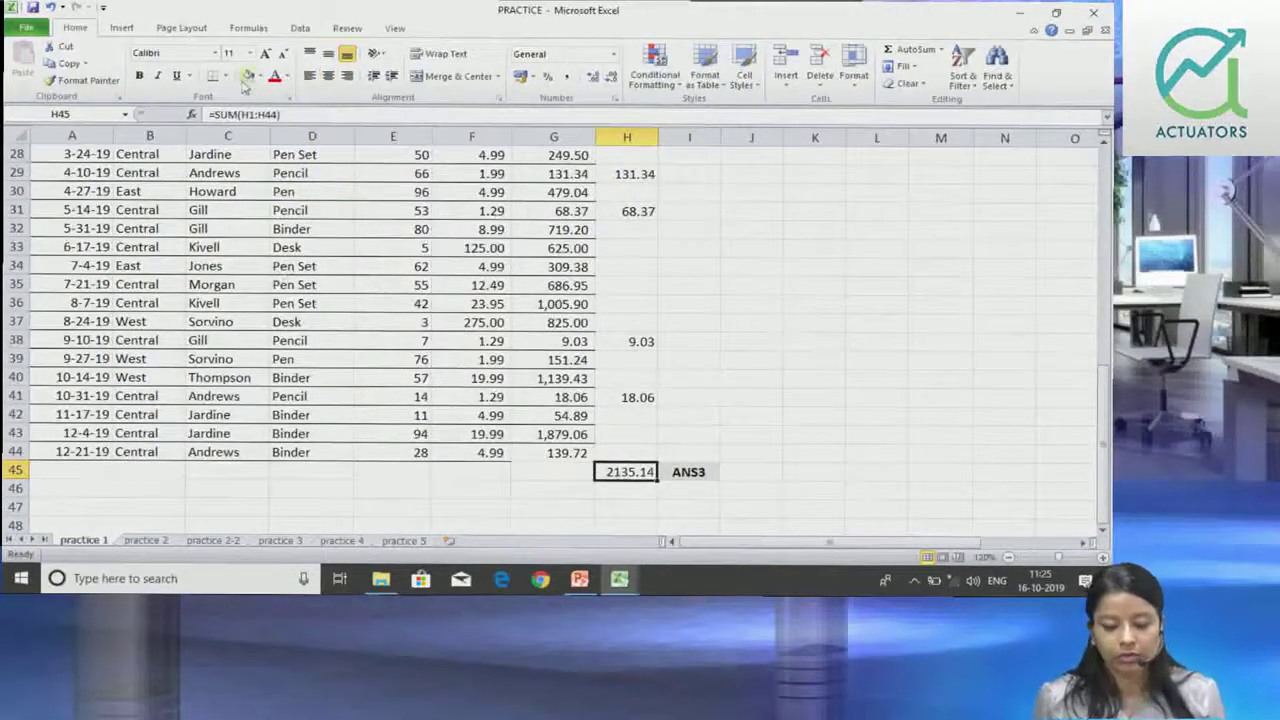
click(626, 362)
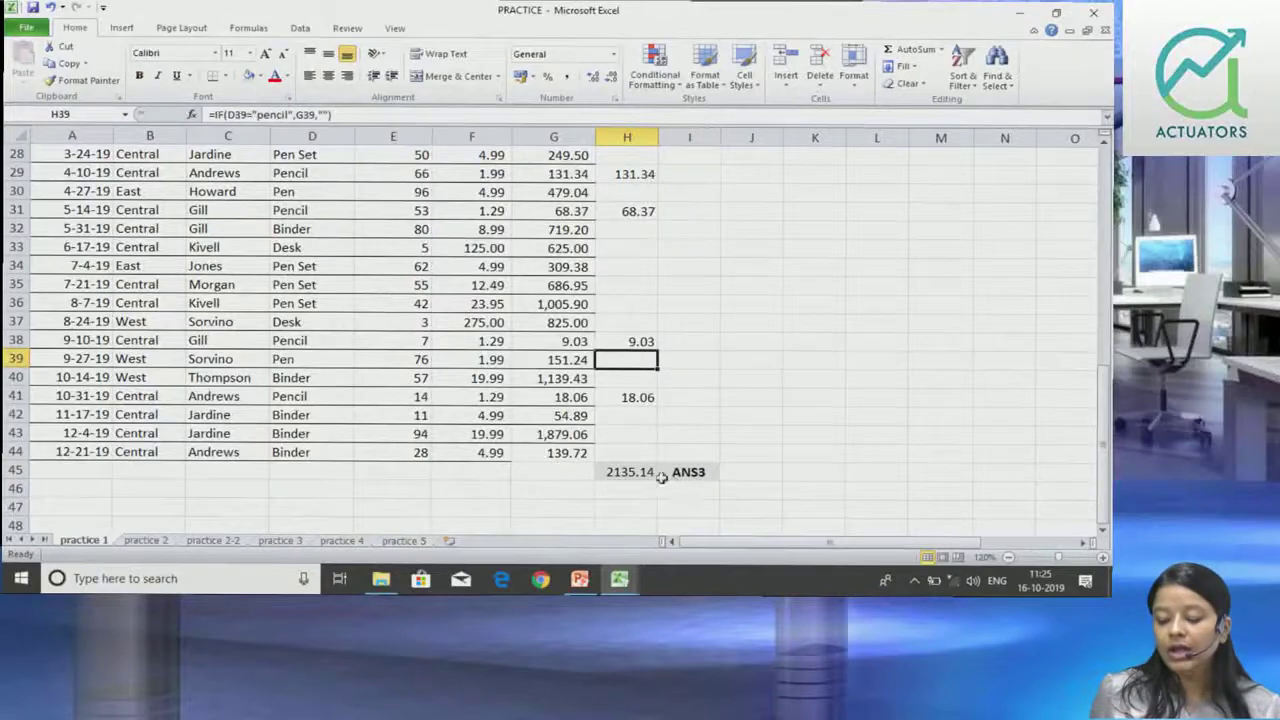
click(631, 472)
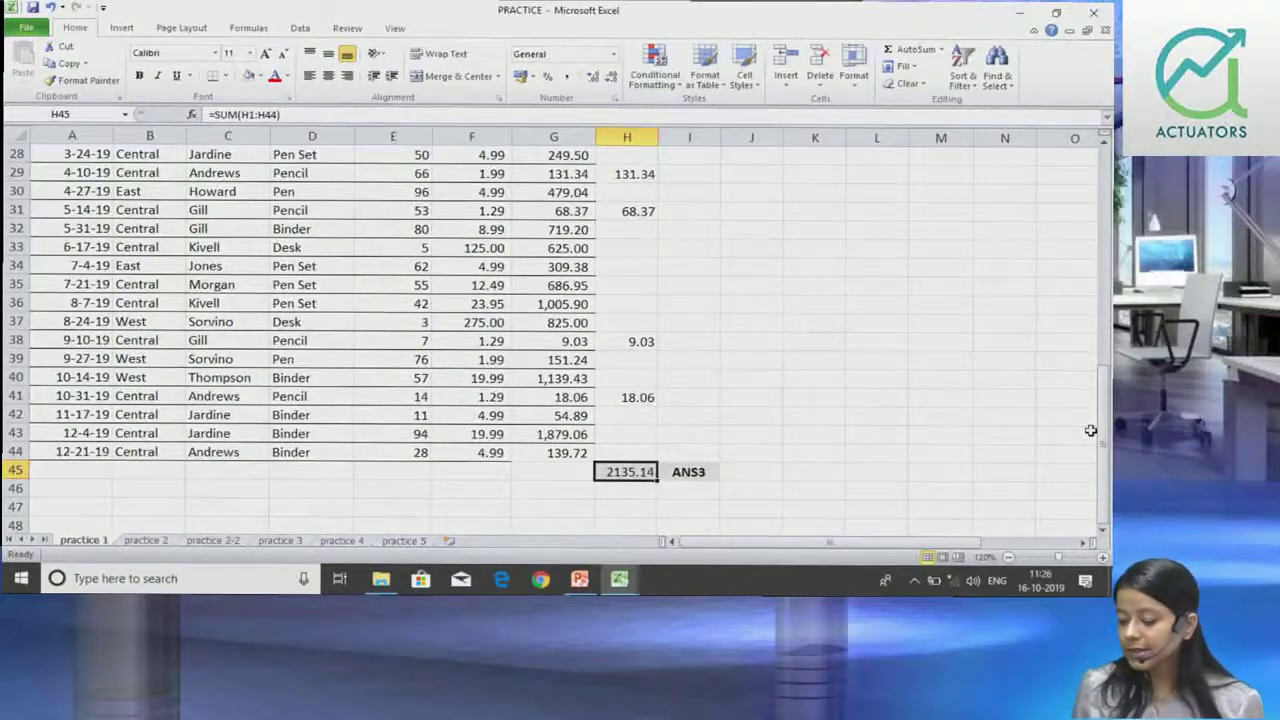
drag(1105, 430, 1106, 400)
drag(843, 542, 904, 545)
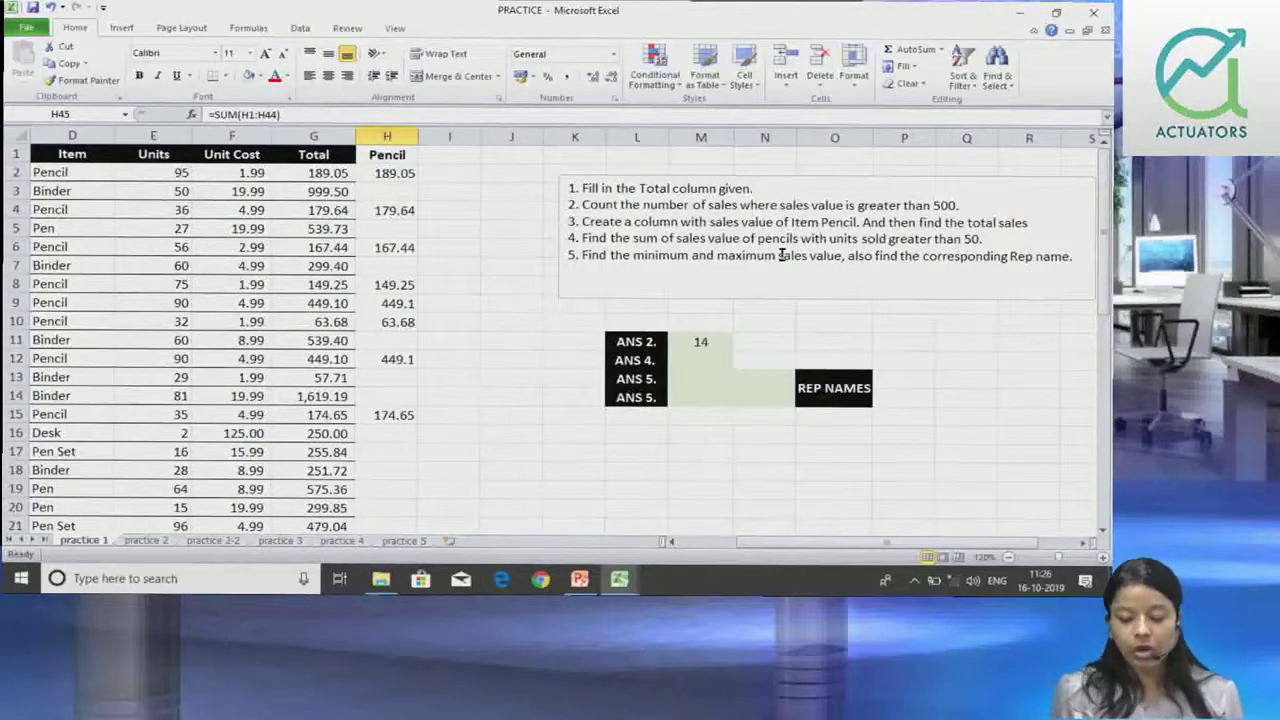
key(Down)
key(Down)
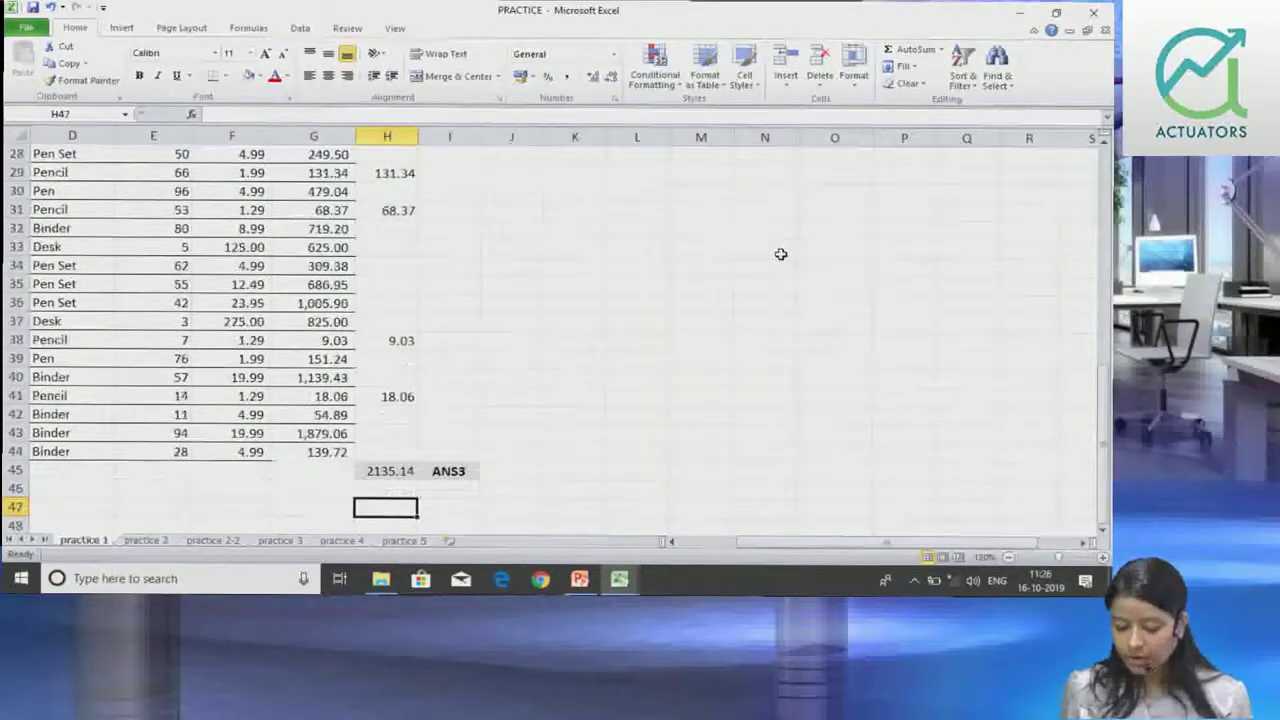
key(Up)
key(Up)
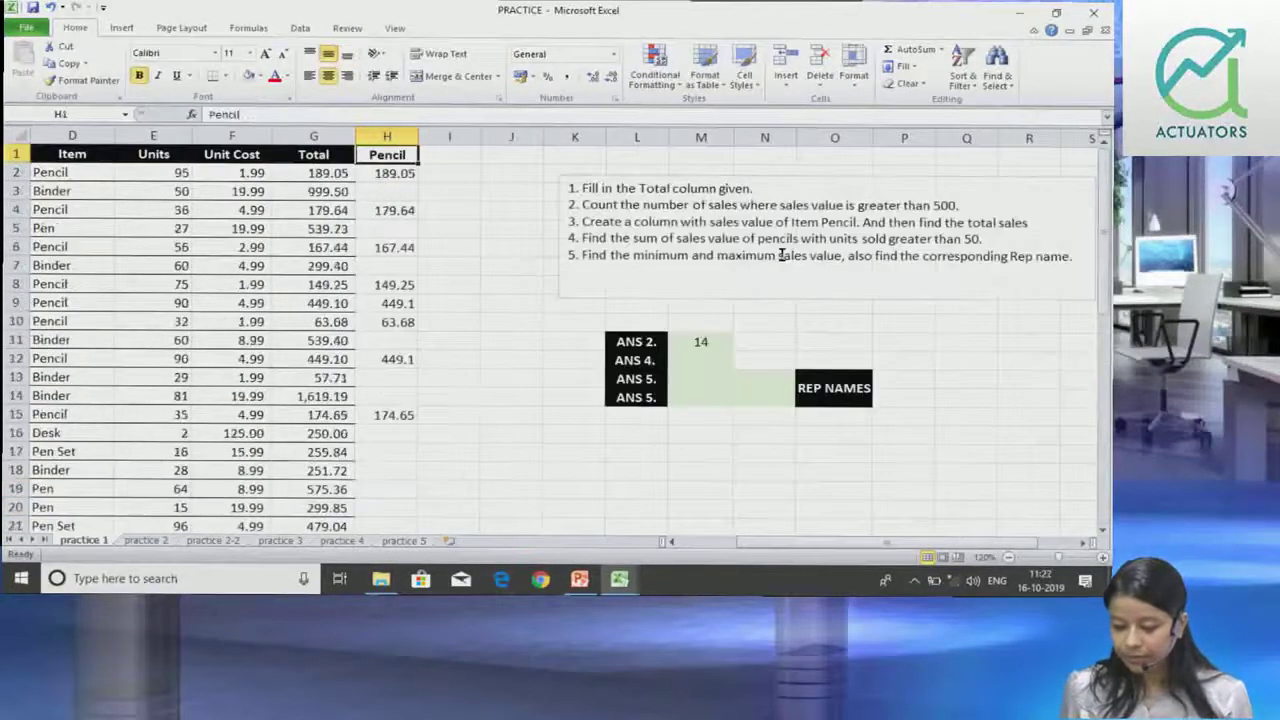
key(Right)
key(Right)
key(Right)
key(Right)
key(Right)
key(Down)
key(Down)
key(Down)
key(Down)
key(Down)
key(Down)
key(Down)
key(Down)
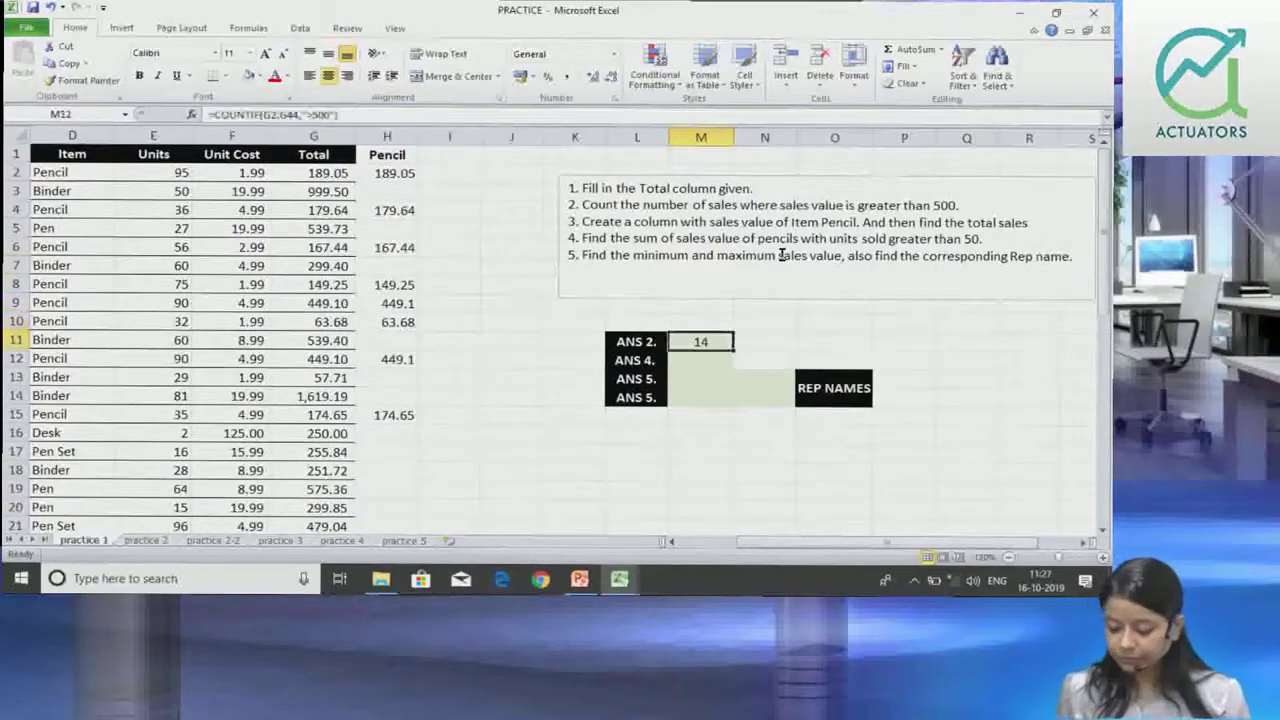
key(Down)
text(=SUM)
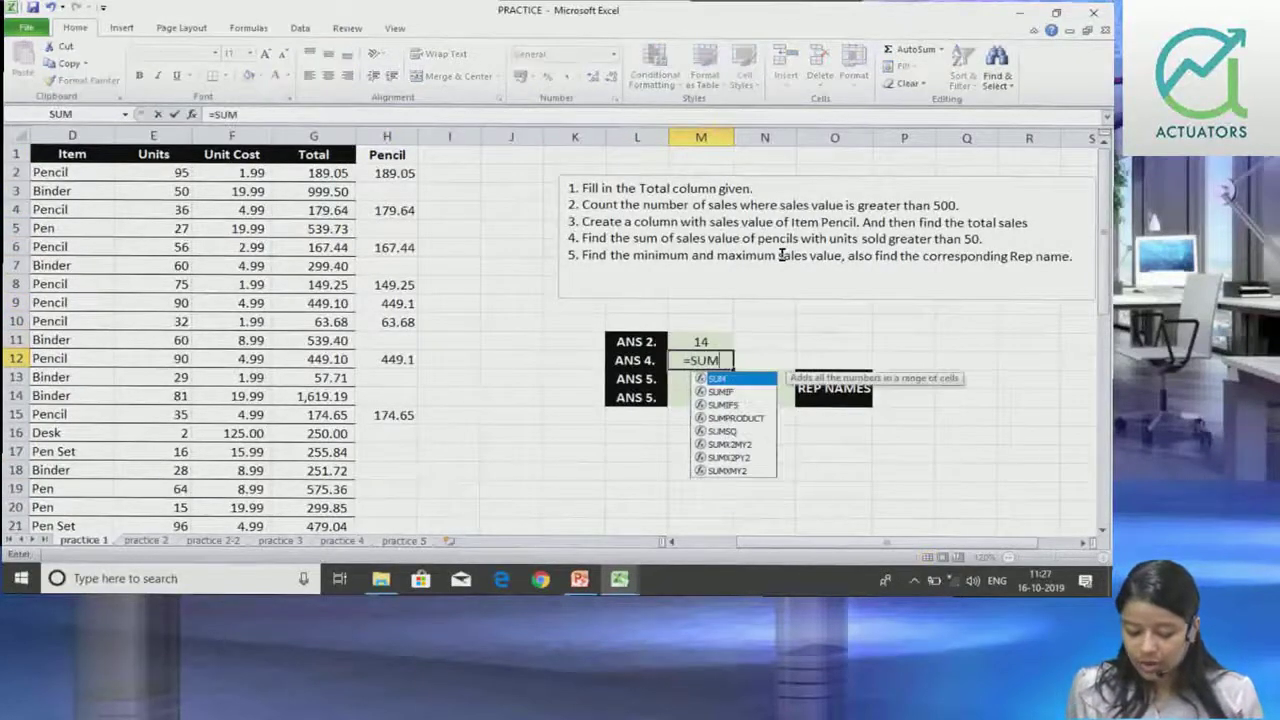
text(IFS()
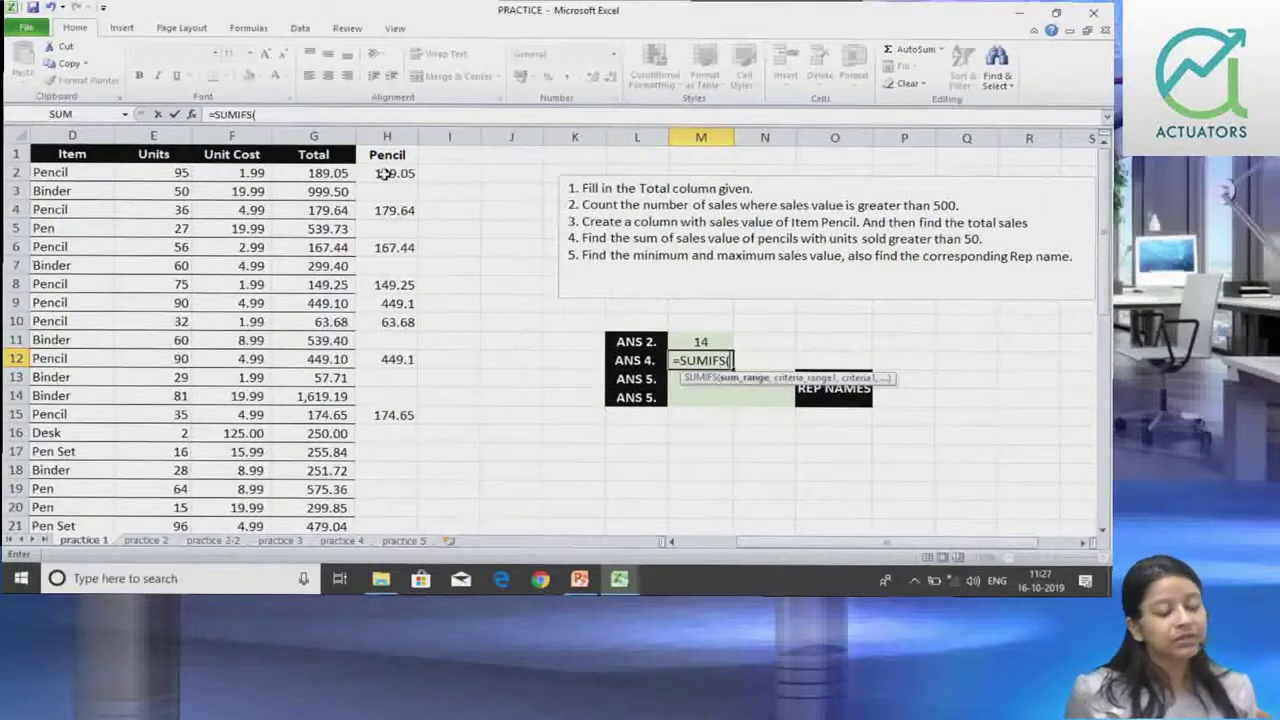
Set the SUMIFS sum range to the Totals in G2:G44
click(316, 177)
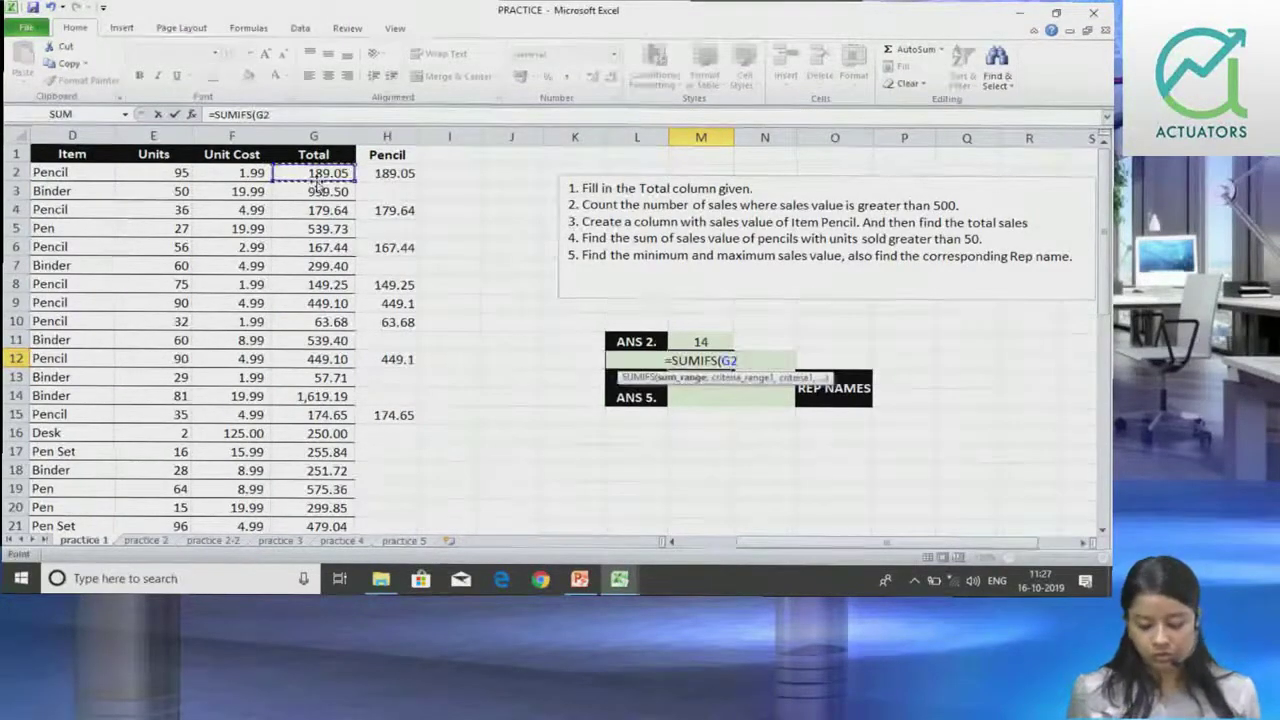
key(ctrl+shift+Down)
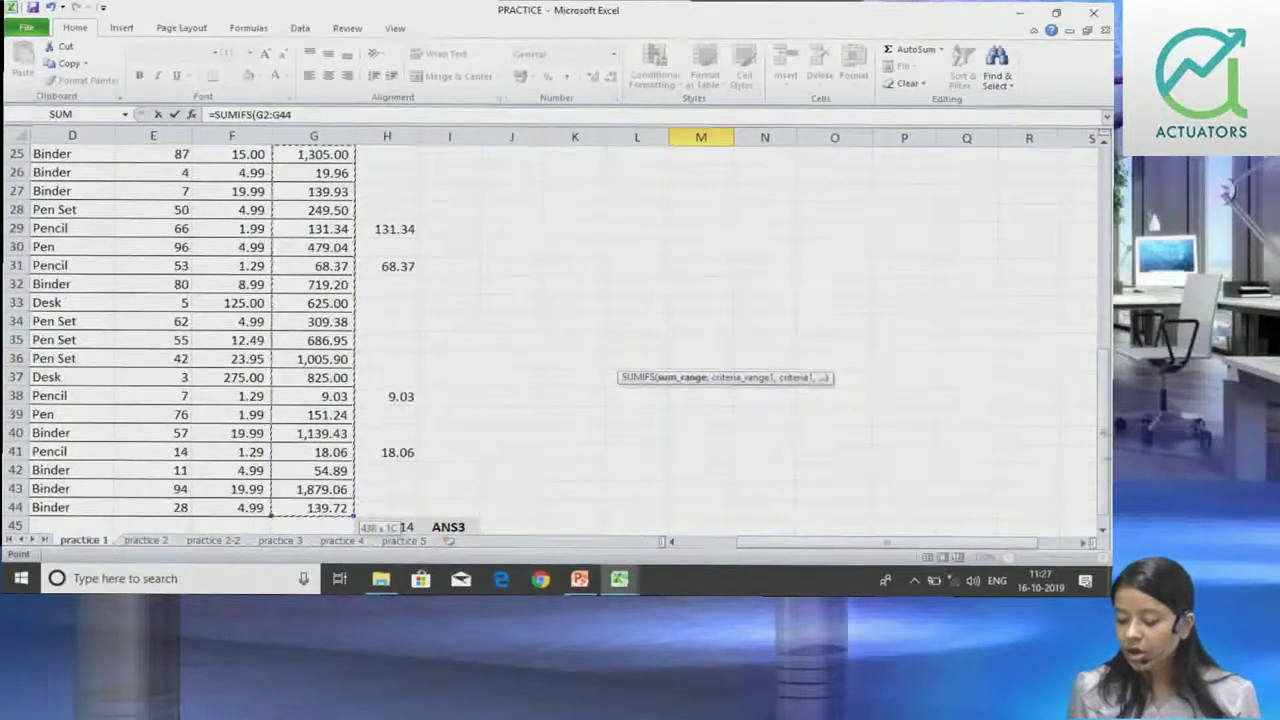
drag(1104, 470, 1106, 212)
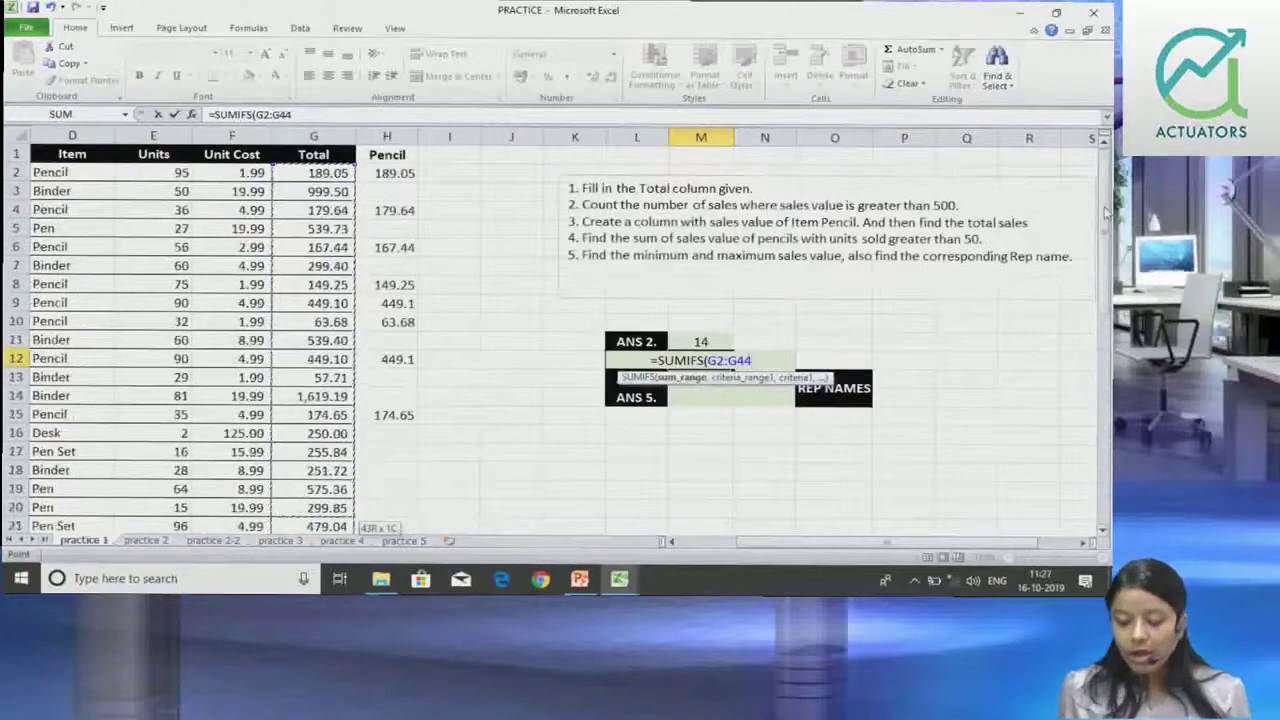
text(,)
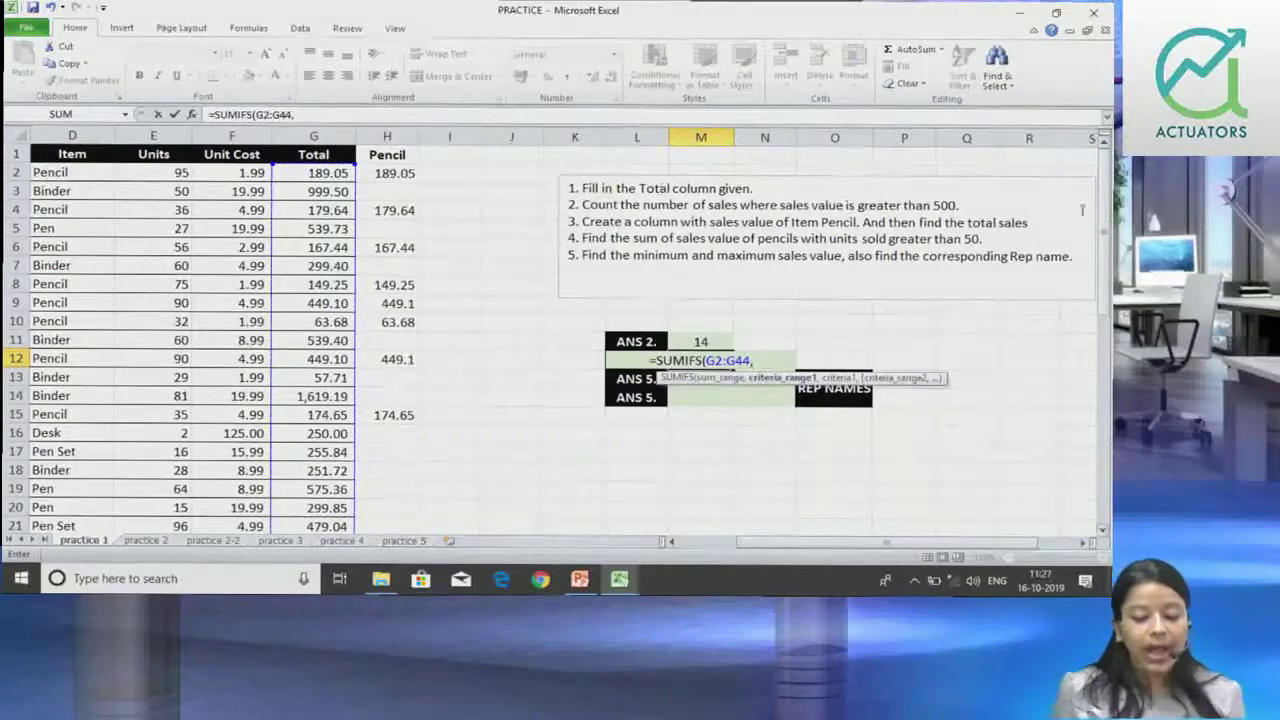
Add the D2:D44 item range with the "PENCIL" criterion to the SUMIFS
click(75, 172)
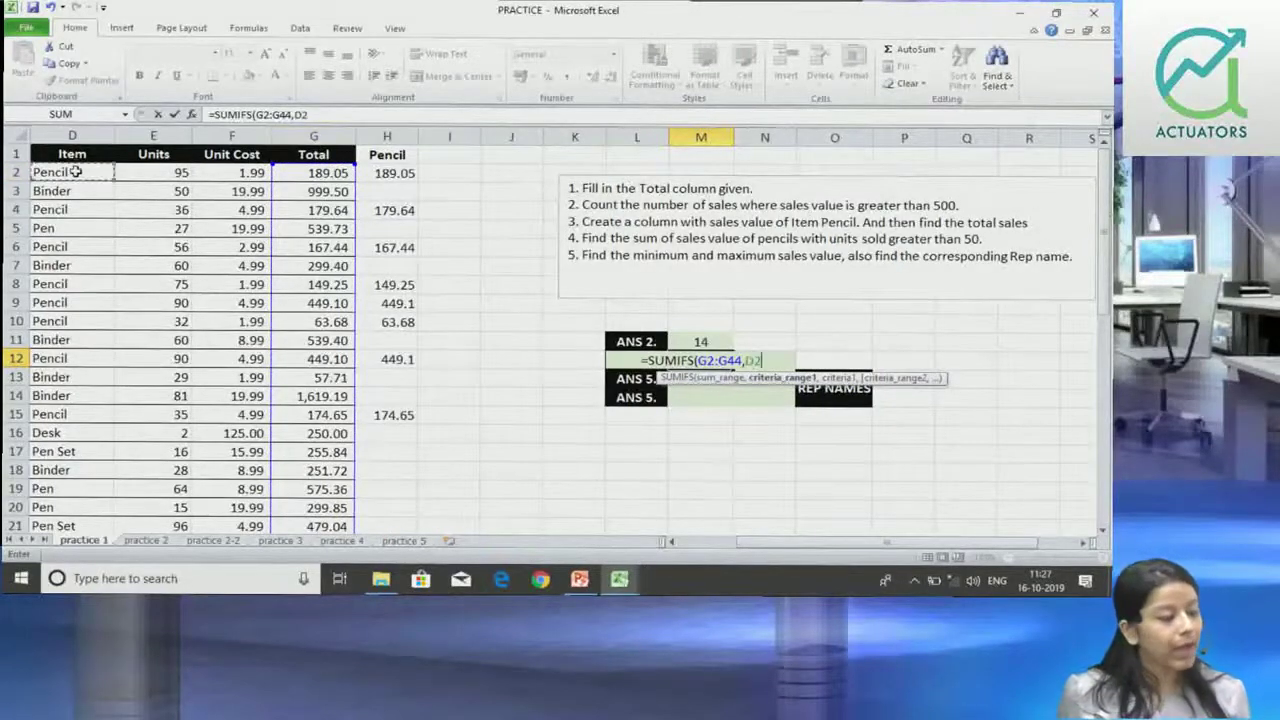
key(ctrl+shift+Down)
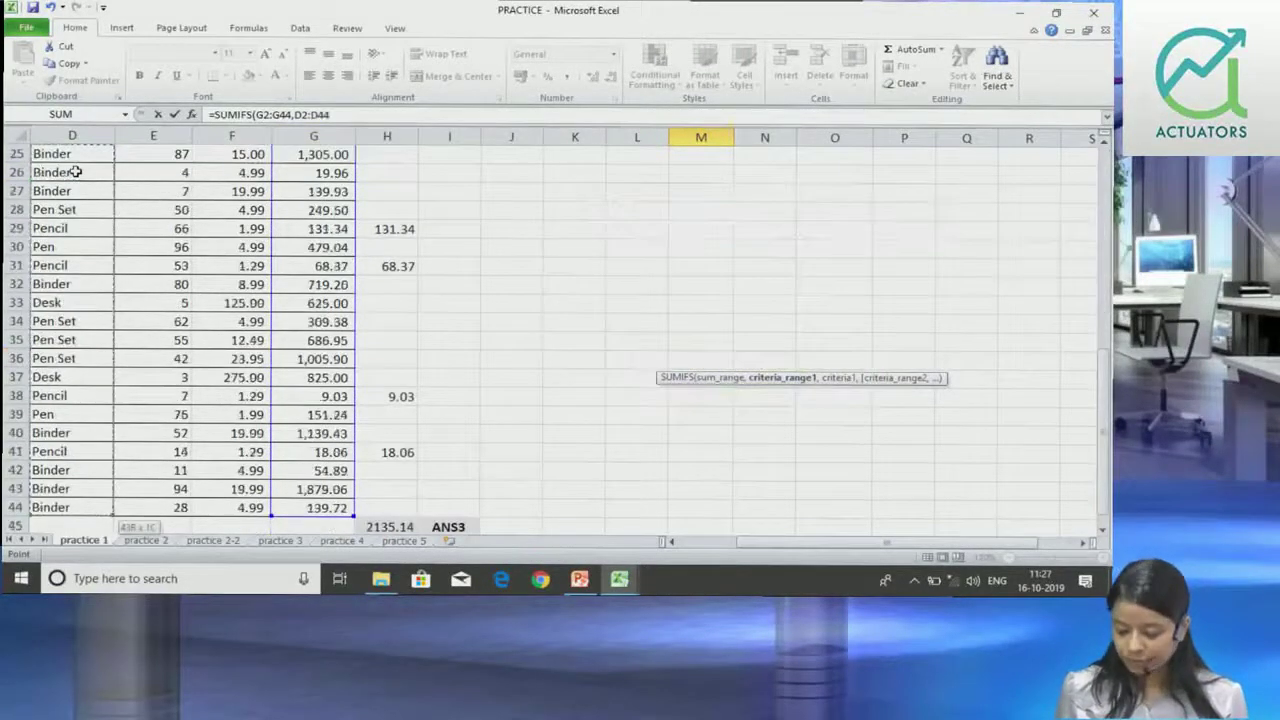
text(,)
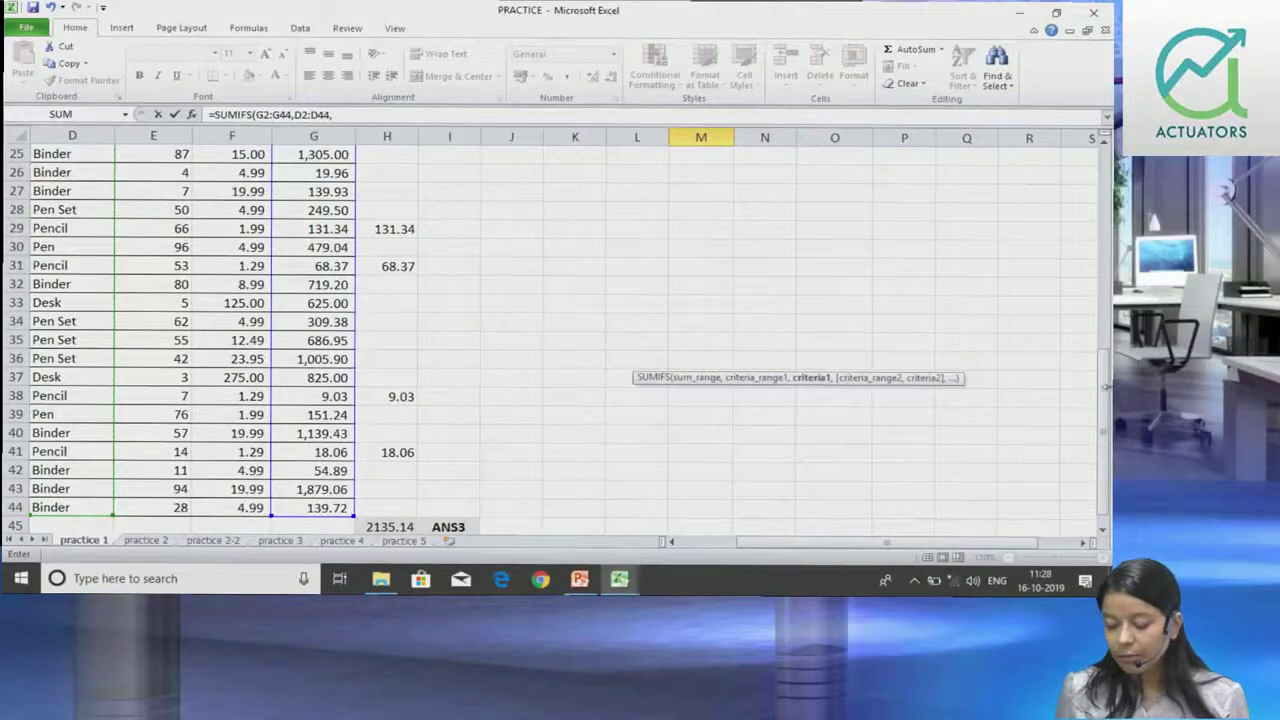
drag(1105, 385, 1110, 200)
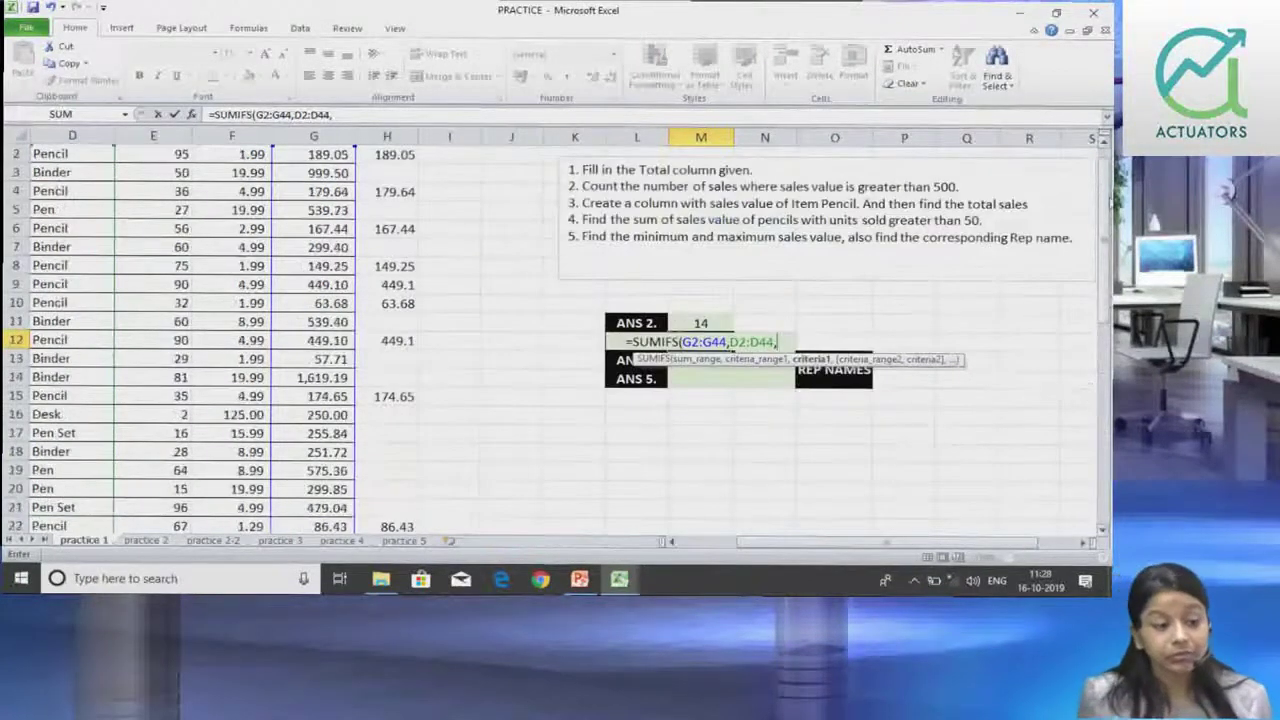
text(")
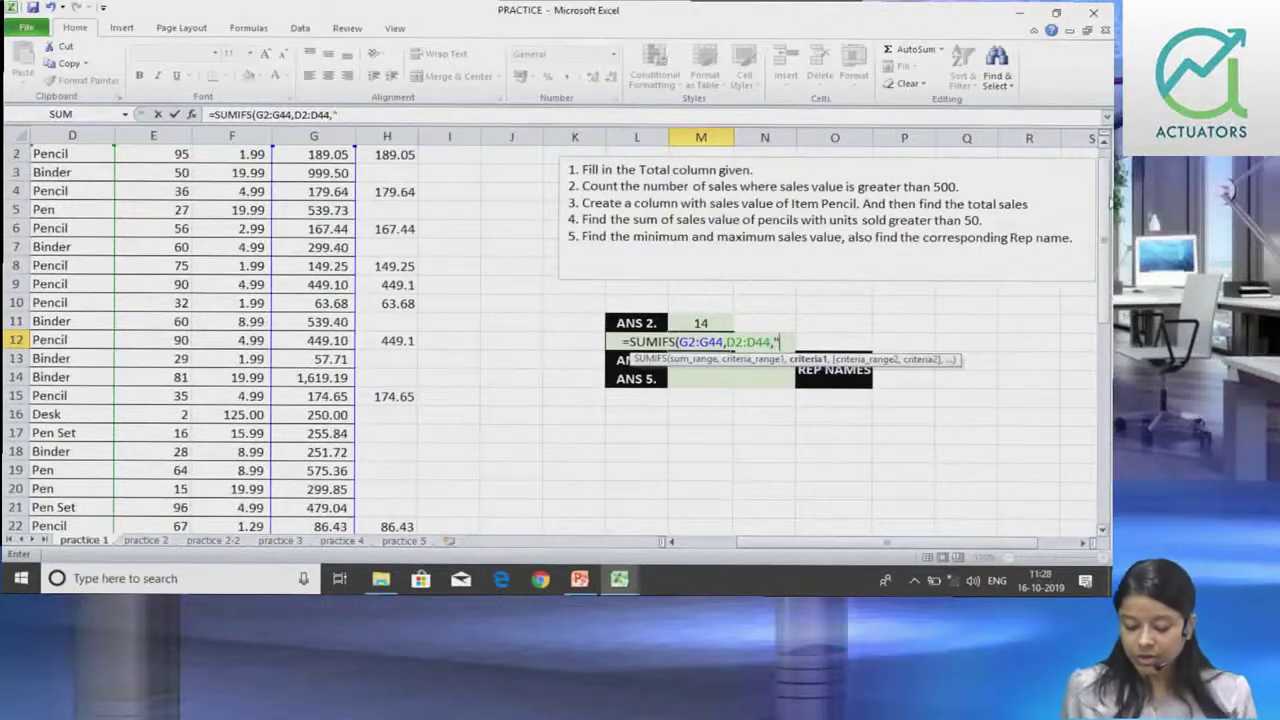
text(PENS)
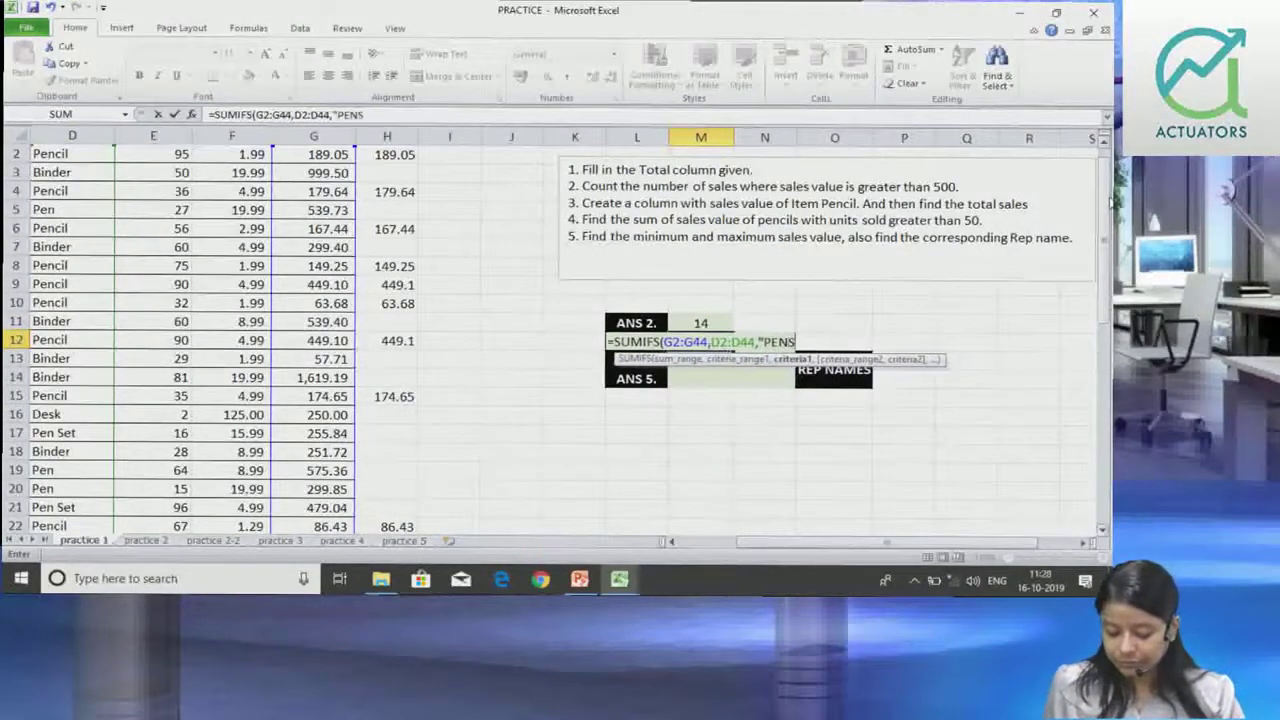
key(BackSpace)
text(CIL)
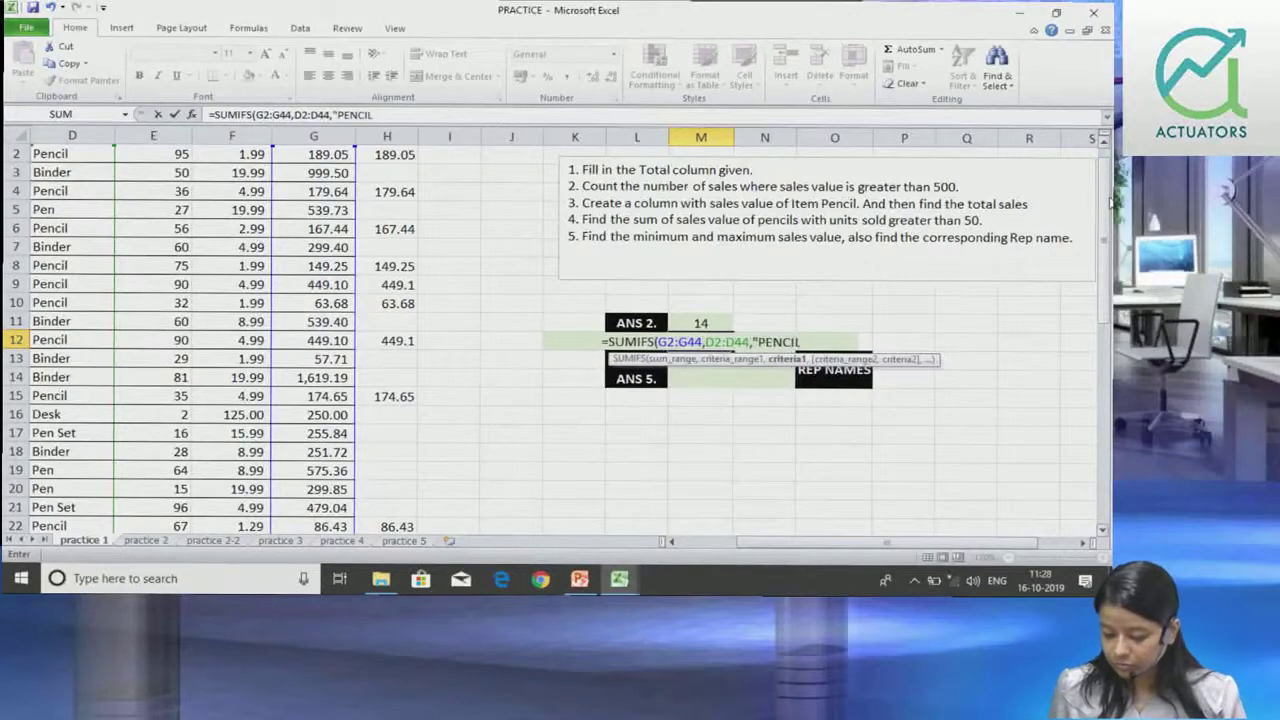
text(",)
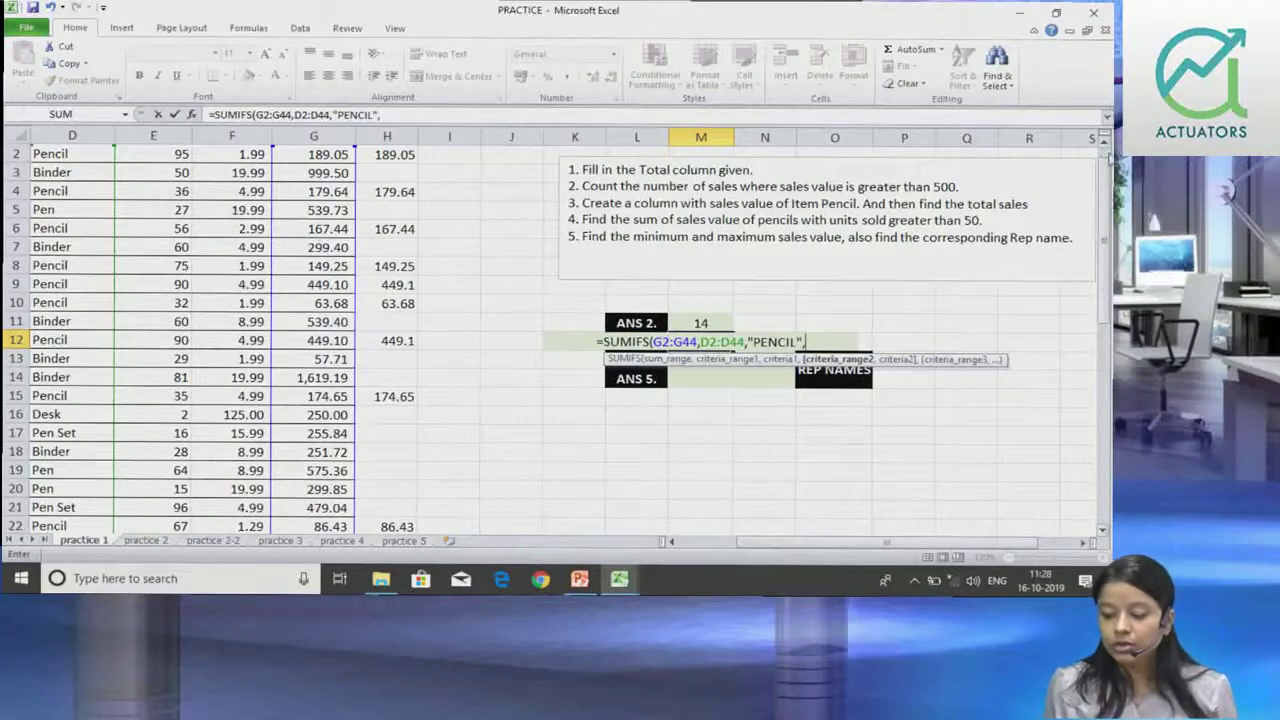
click(1103, 141)
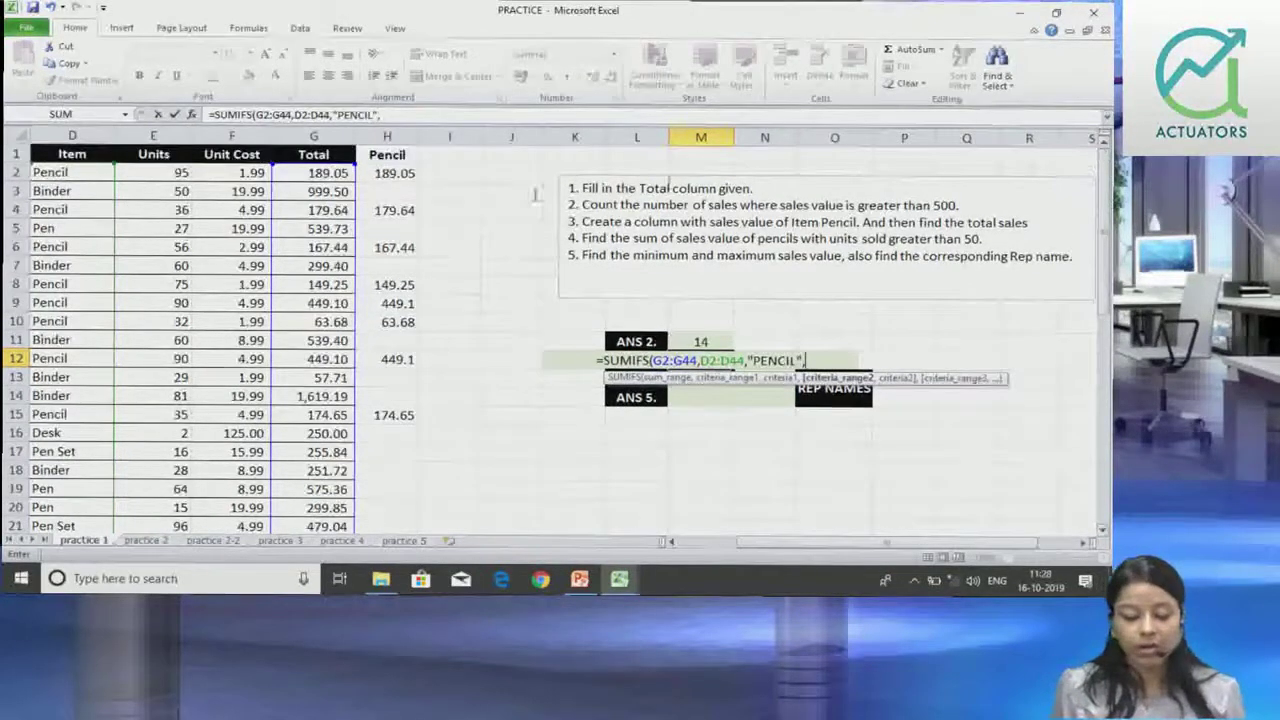
Add the units criterion E2:E44 ">50" to M12's SUMIFS, giving 1690.08, and recheck the formula
click(162, 172)
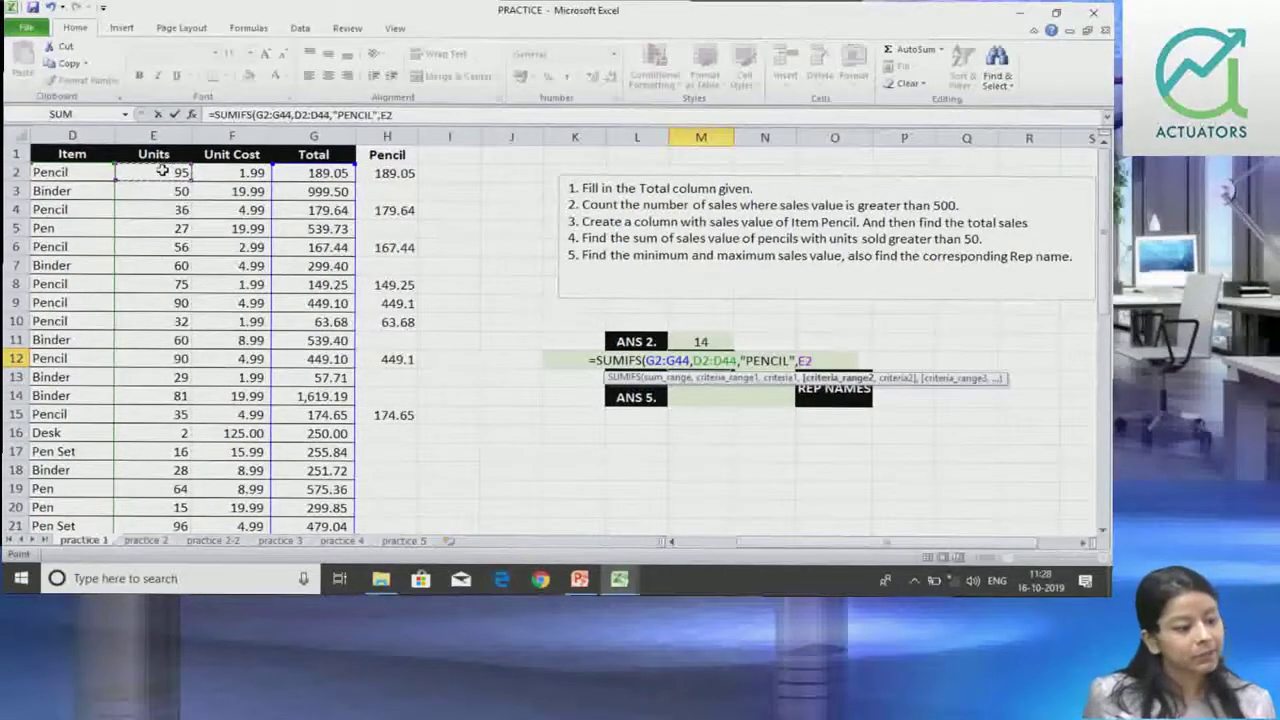
key(ctrl+shift+Down)
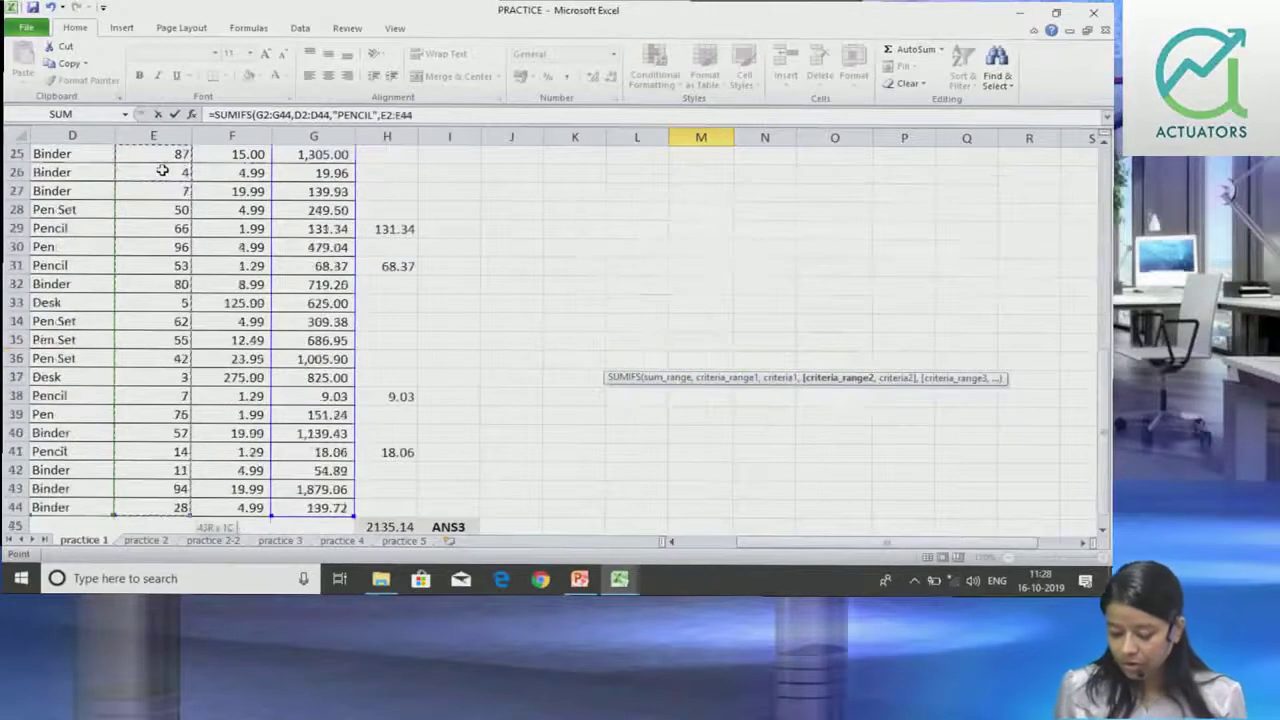
text(,)
drag(1096, 430, 1097, 205)
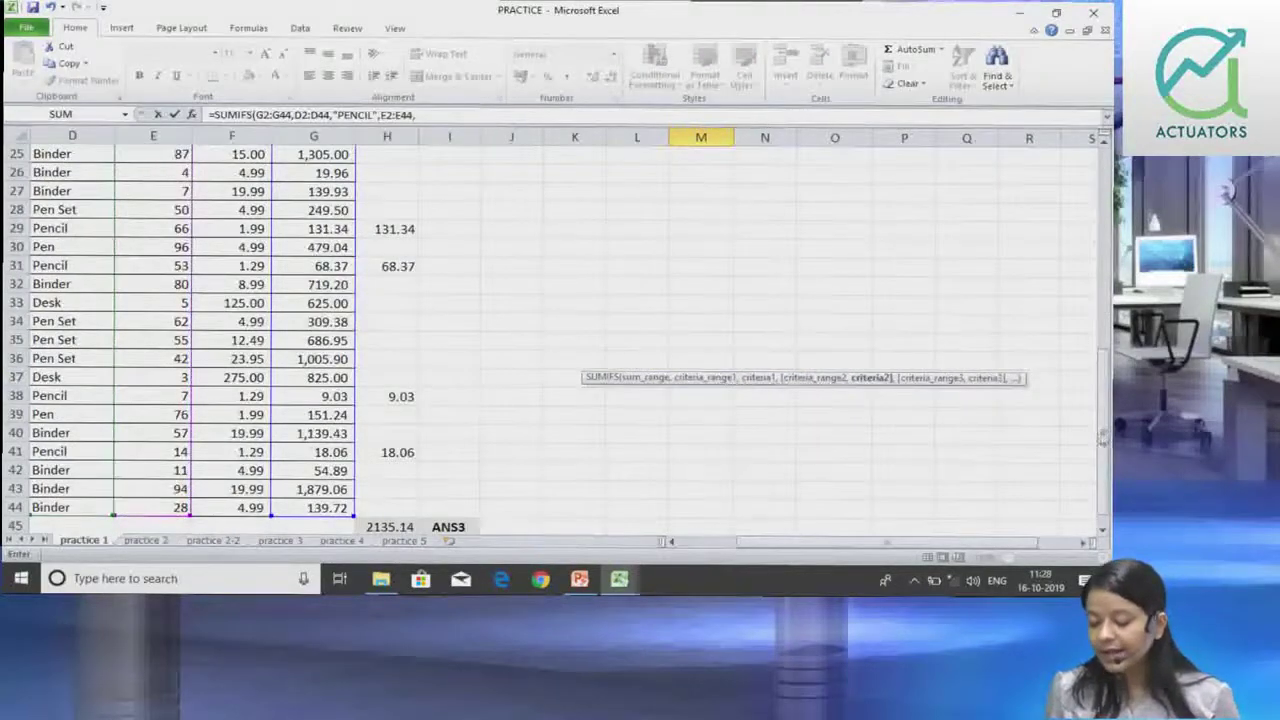
text(">50")
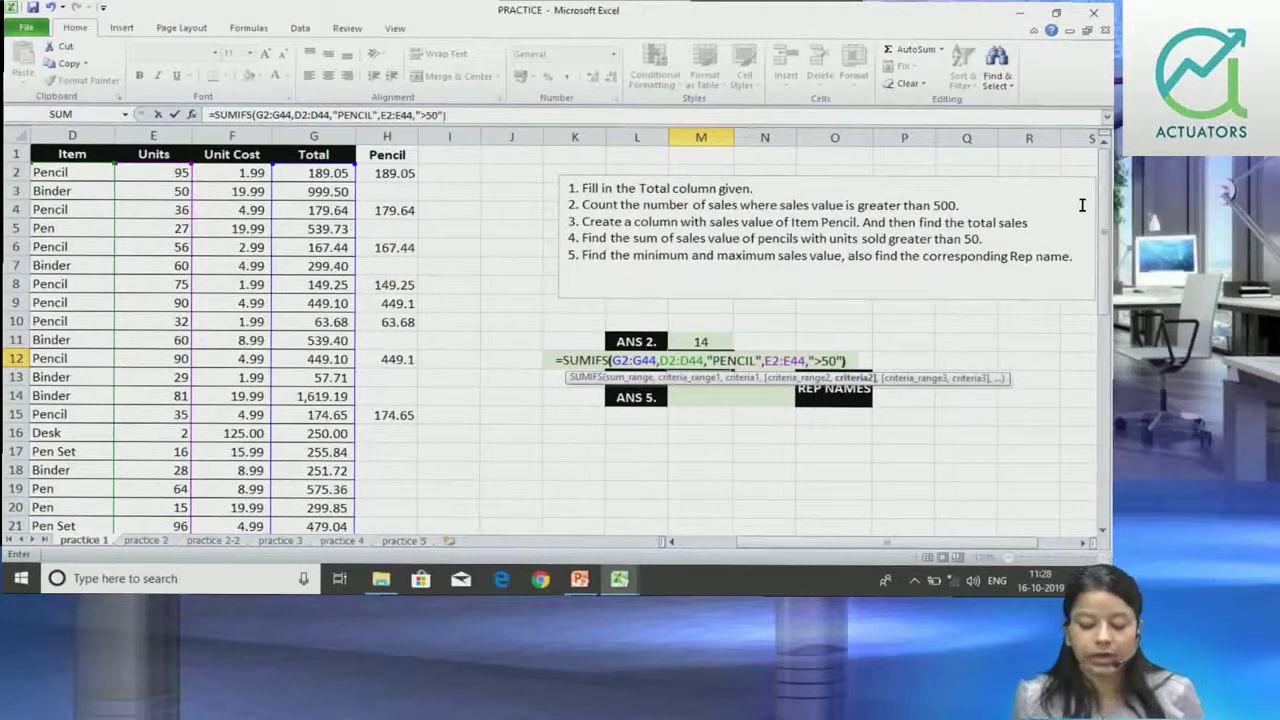
text())
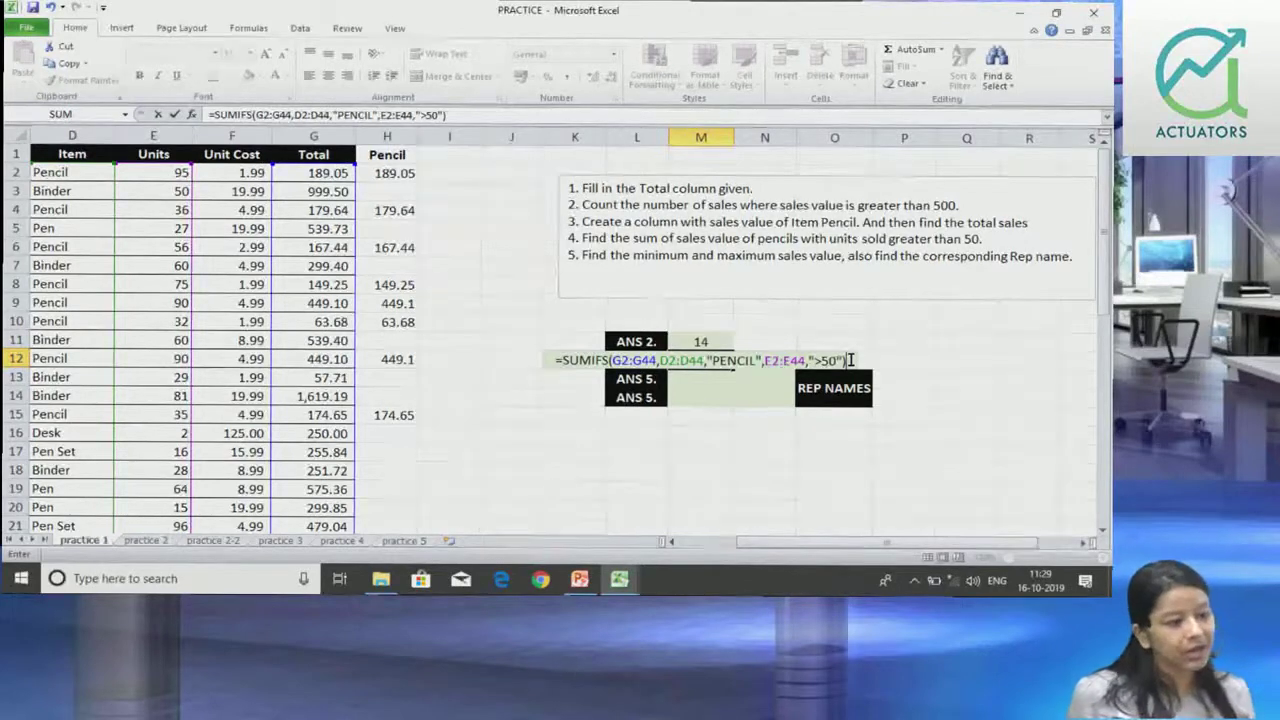
key(Return)
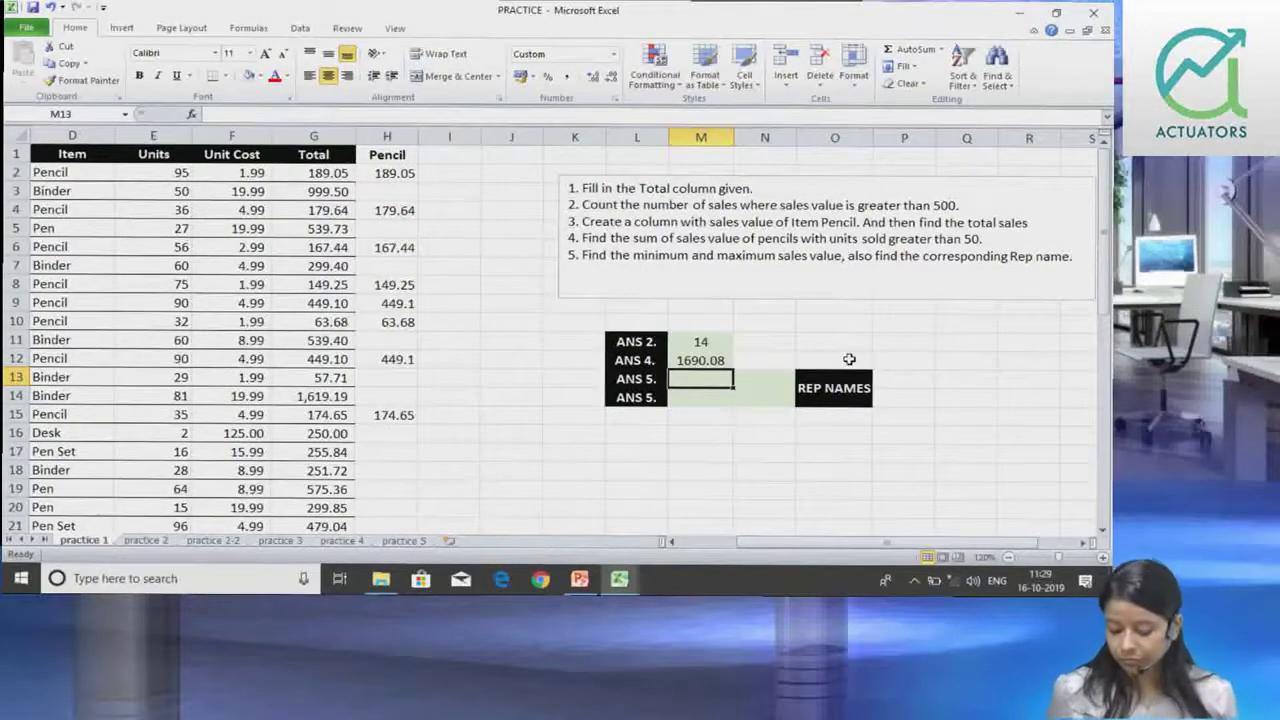
key(Up)
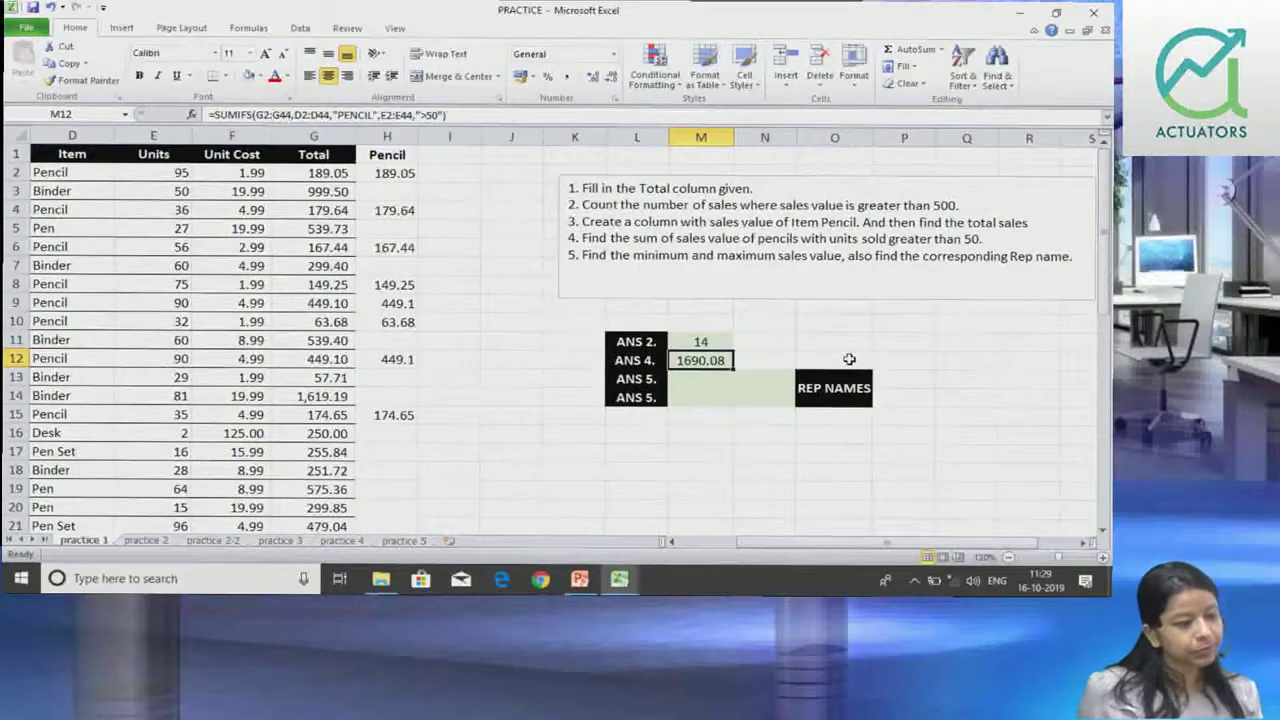
key(Right)
Enter =SUMIF(E2:E44,">50",H1:H44) in N12 as a cross-check, returning 675.54
text(=)
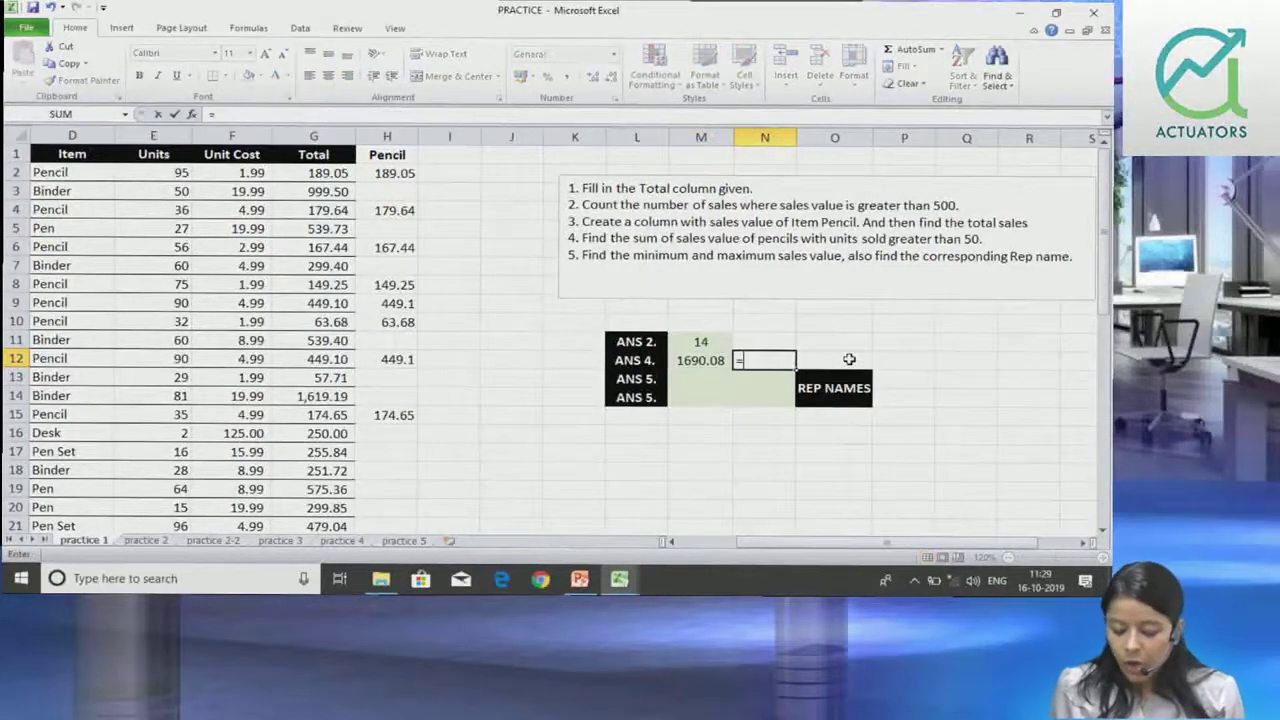
text(sumif)
key(Tab)
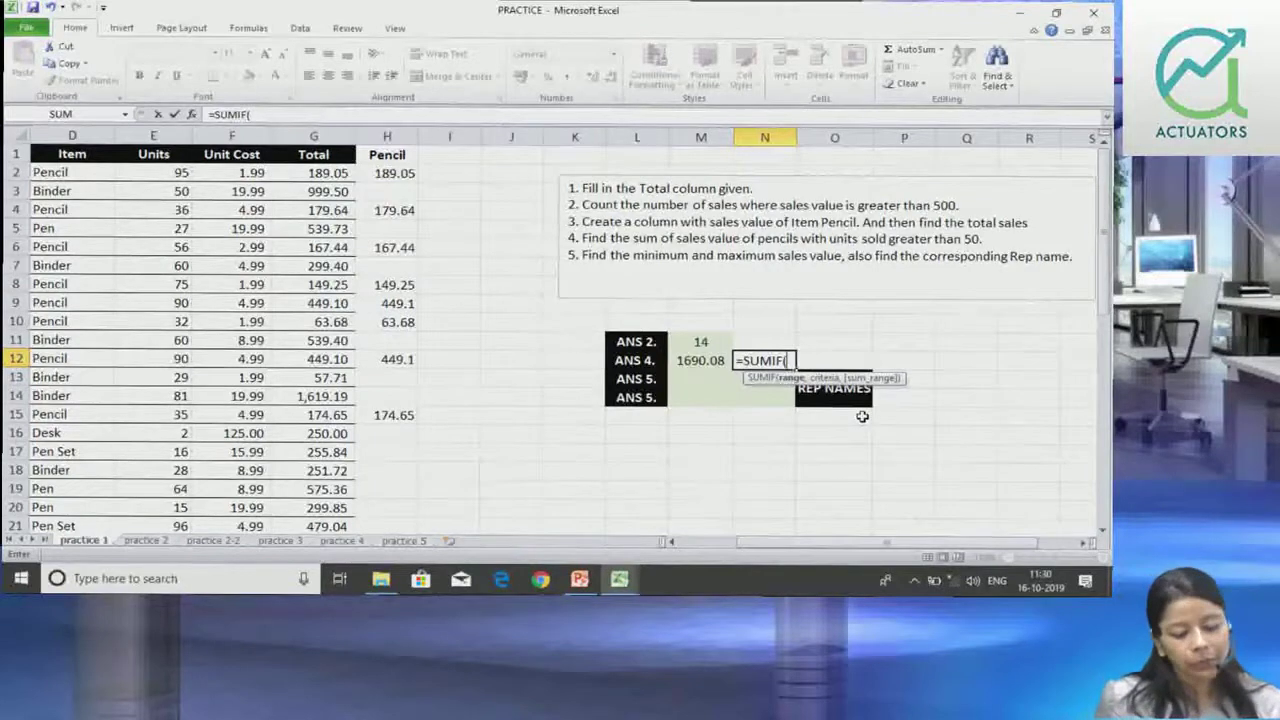
click(164, 174)
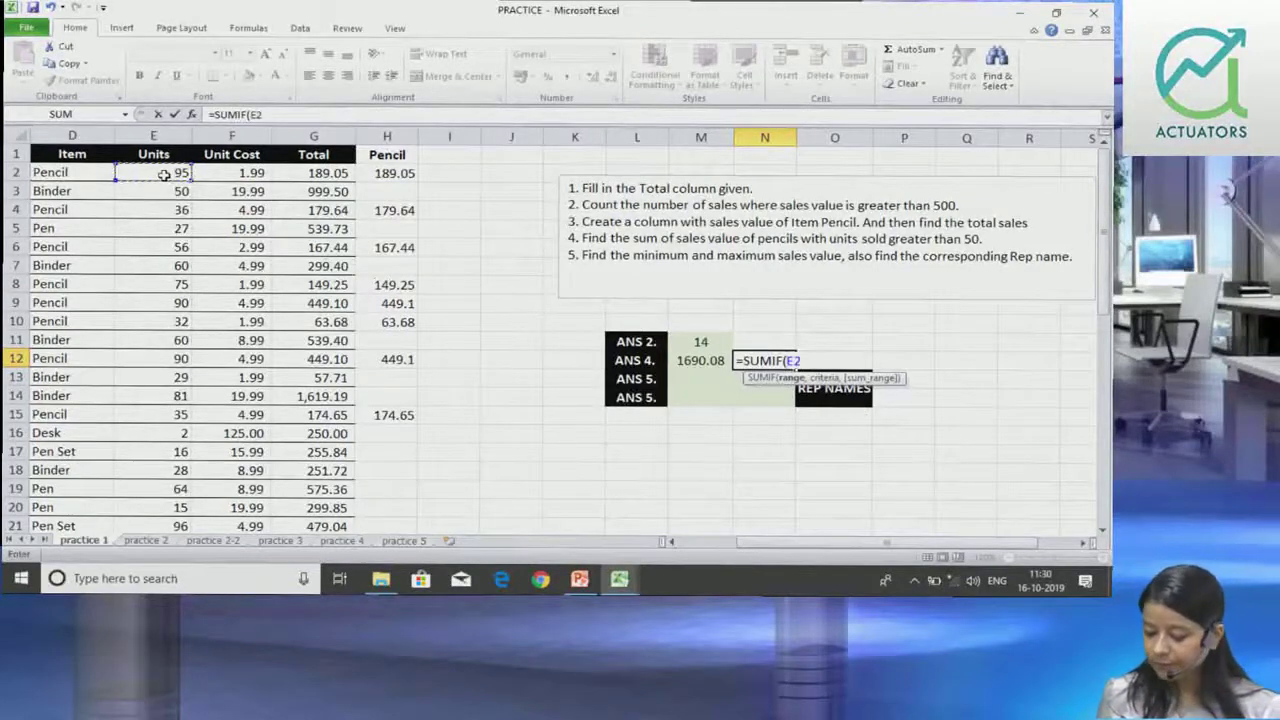
key(ctrl+shift+Down)
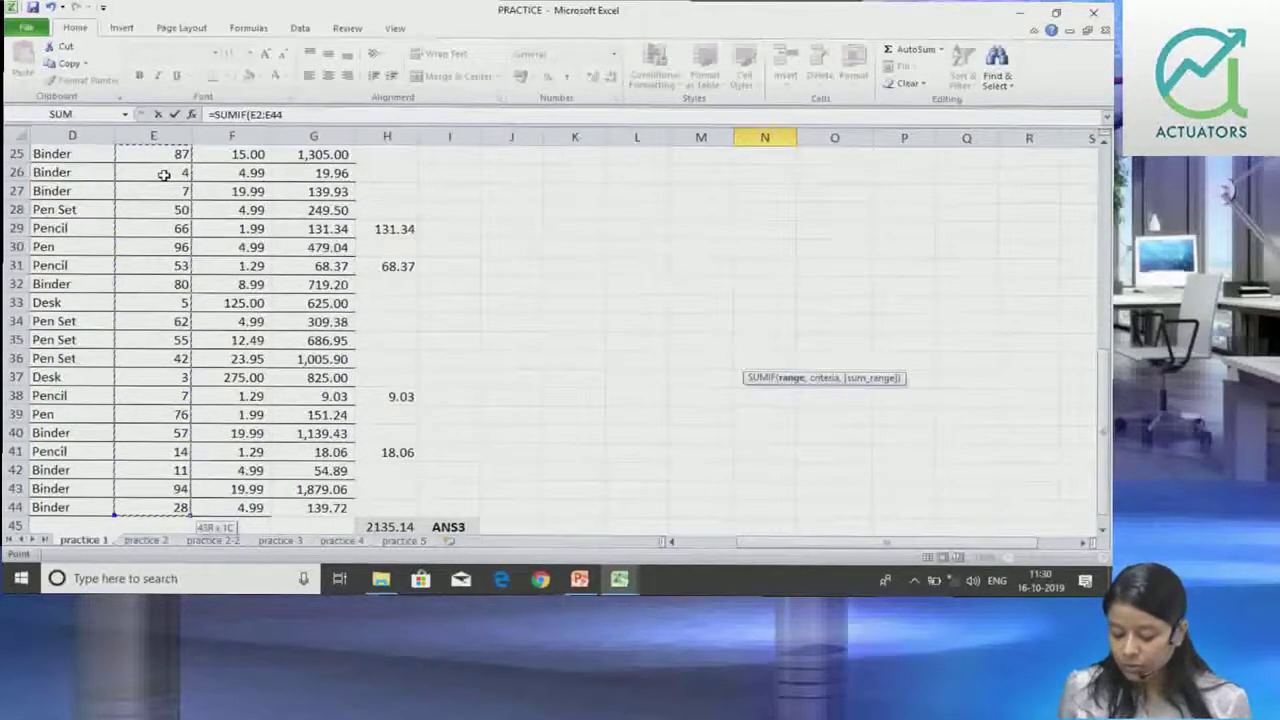
text(,">50)
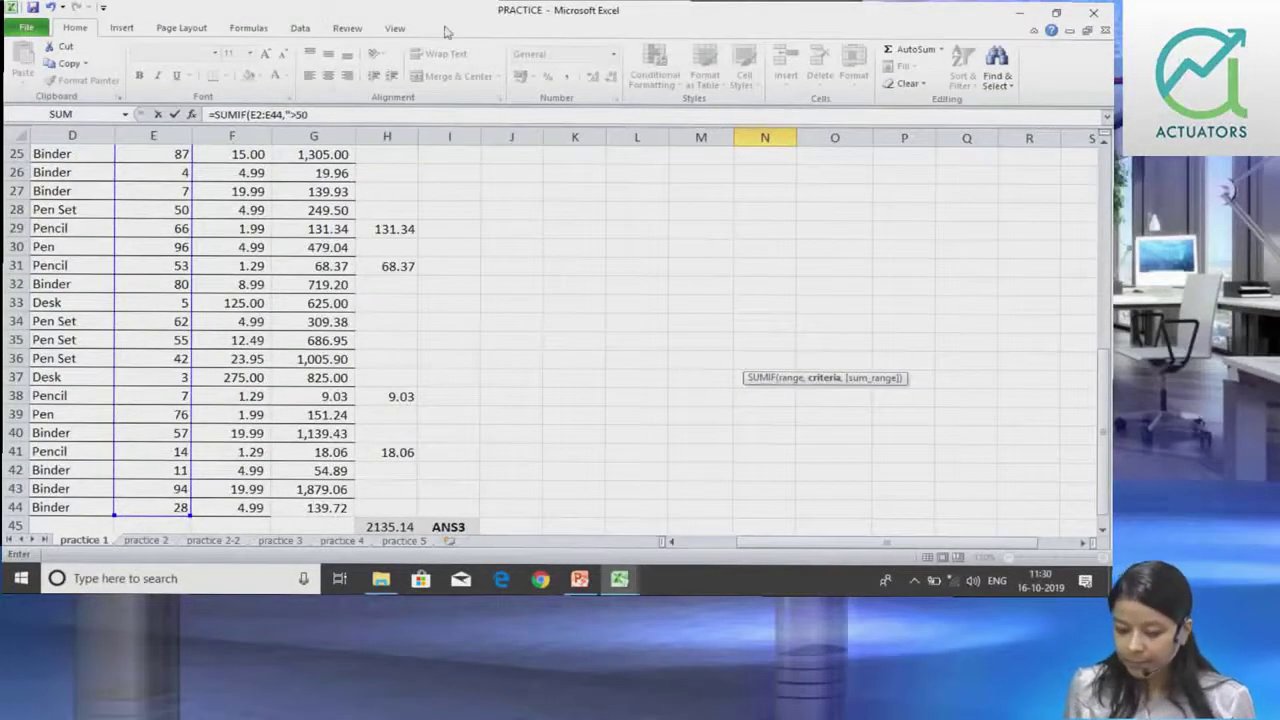
text(,)
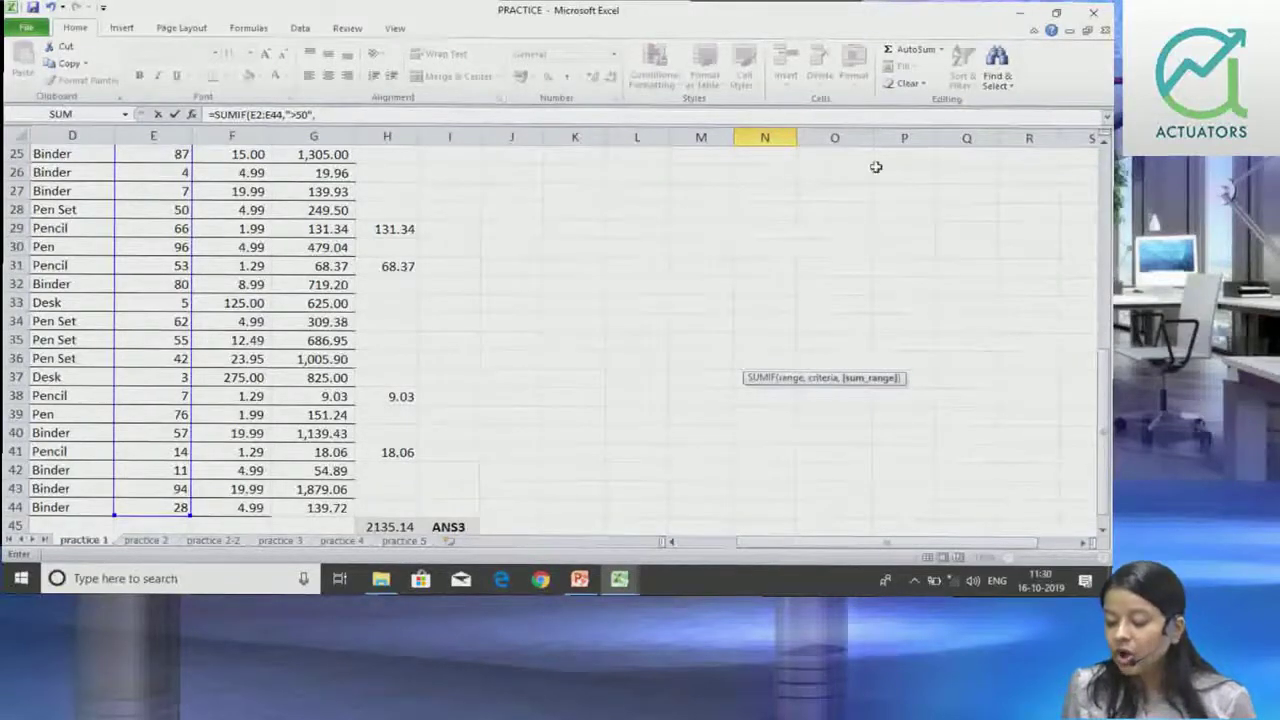
scroll(1108, 405, up, 8)
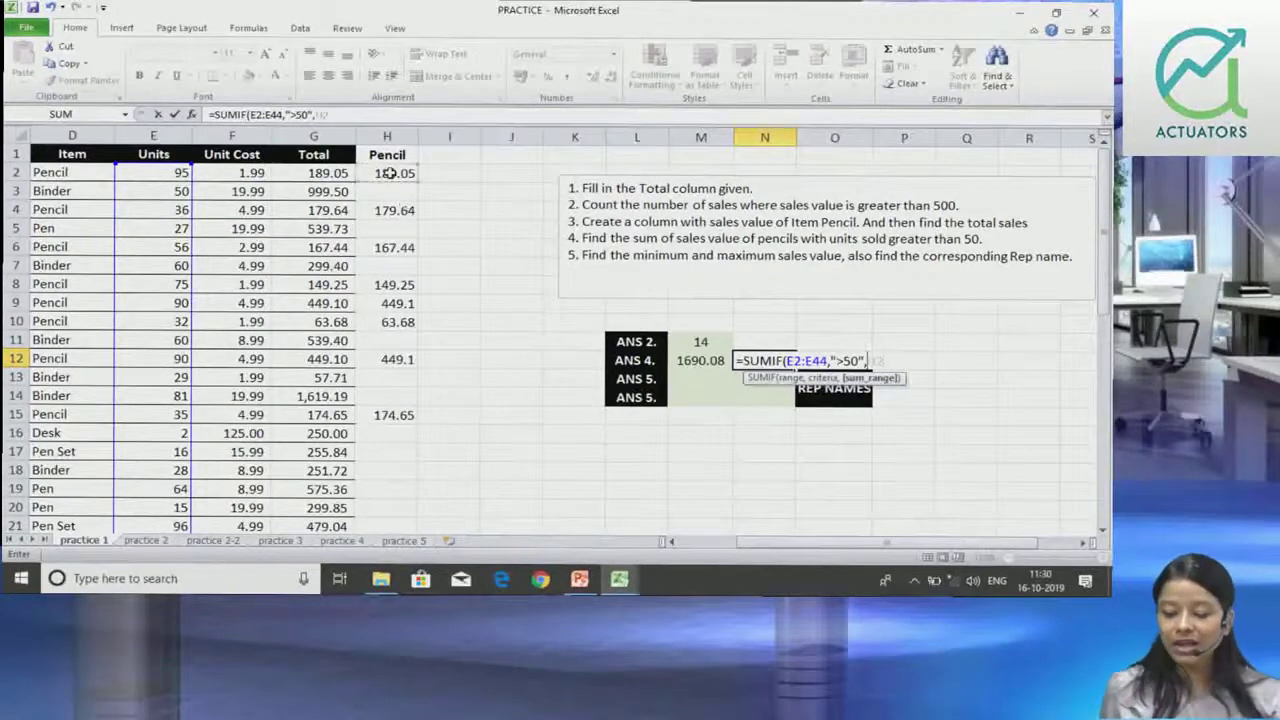
click(389, 173)
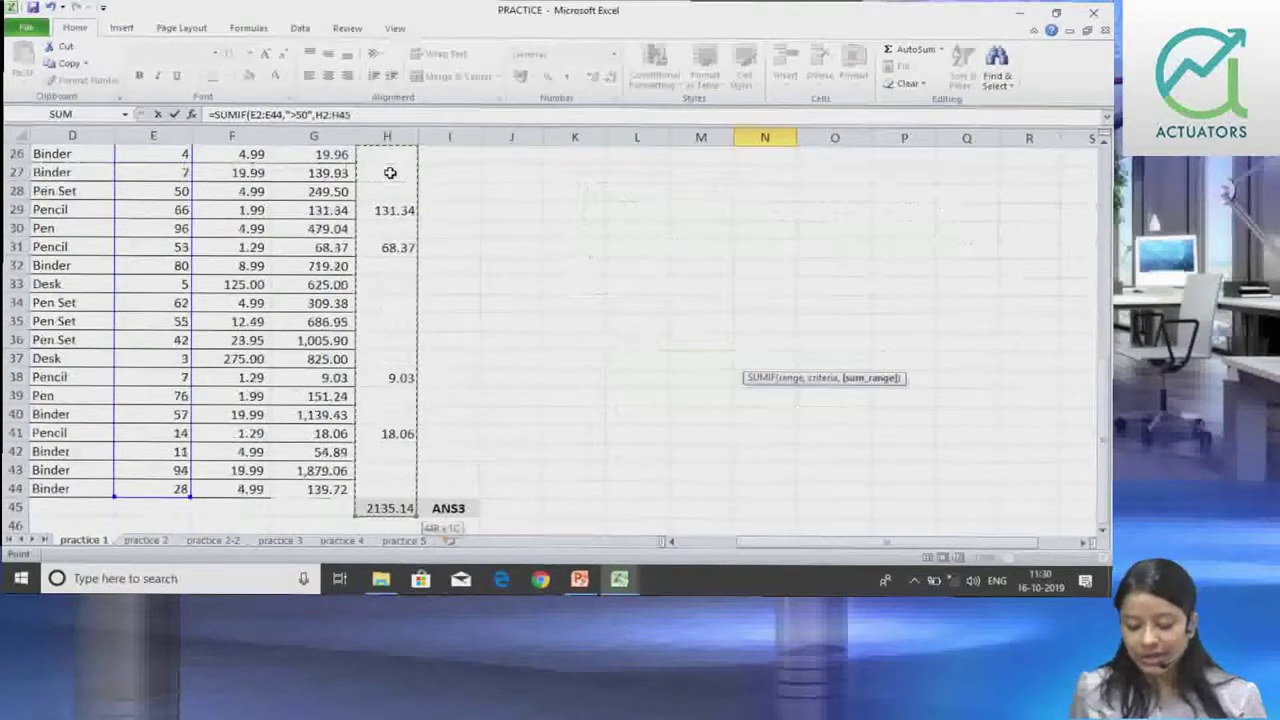
mouse_move(389, 173)
mouse_down()
mouse_move(408, 507)
mouse_move(398, 502)
mouse_up()
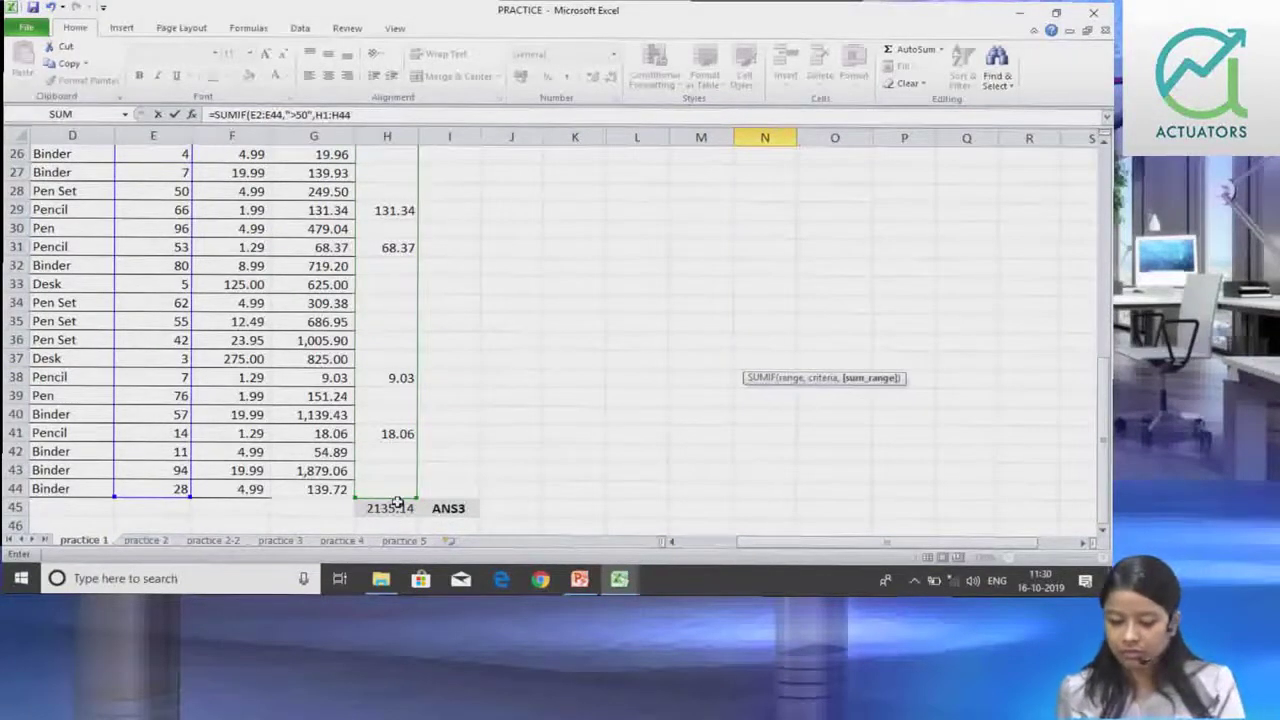
key(Return)
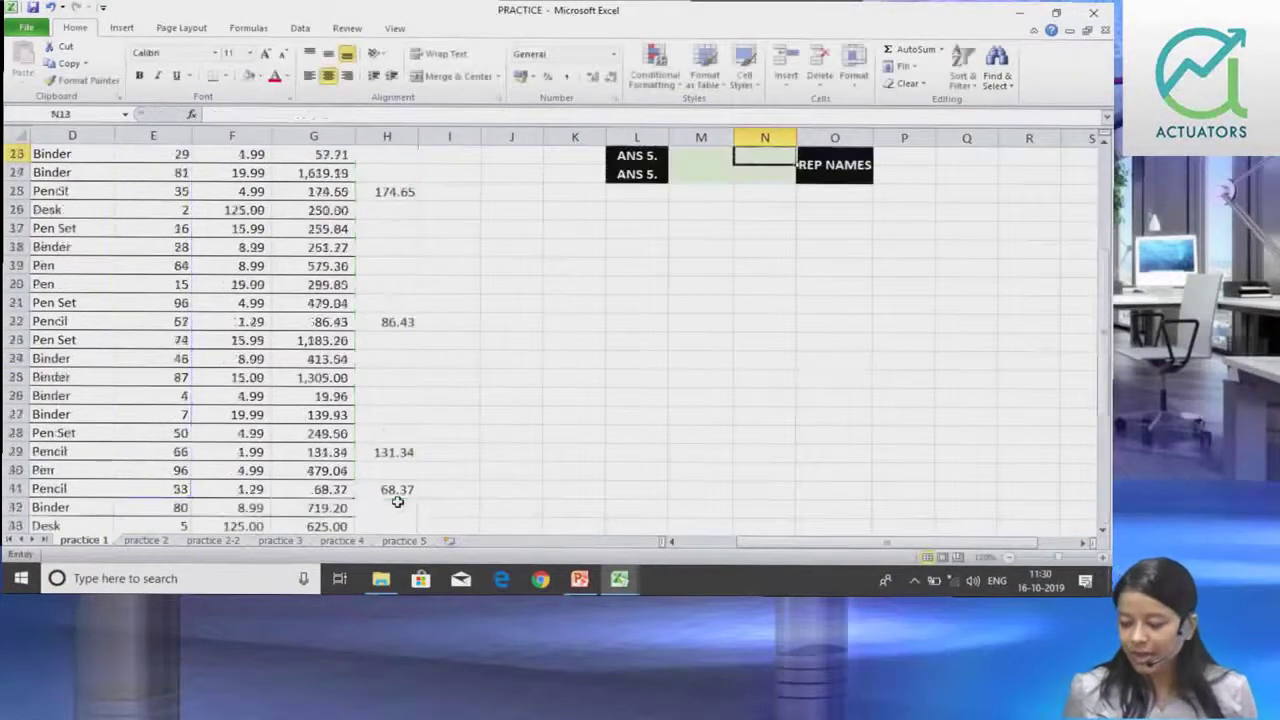
Change N12's sum range from H1:H44 to H2:H44 so it shows 1690.08
scroll(397, 502, up, 2)
scroll(397, 502, up, 1)
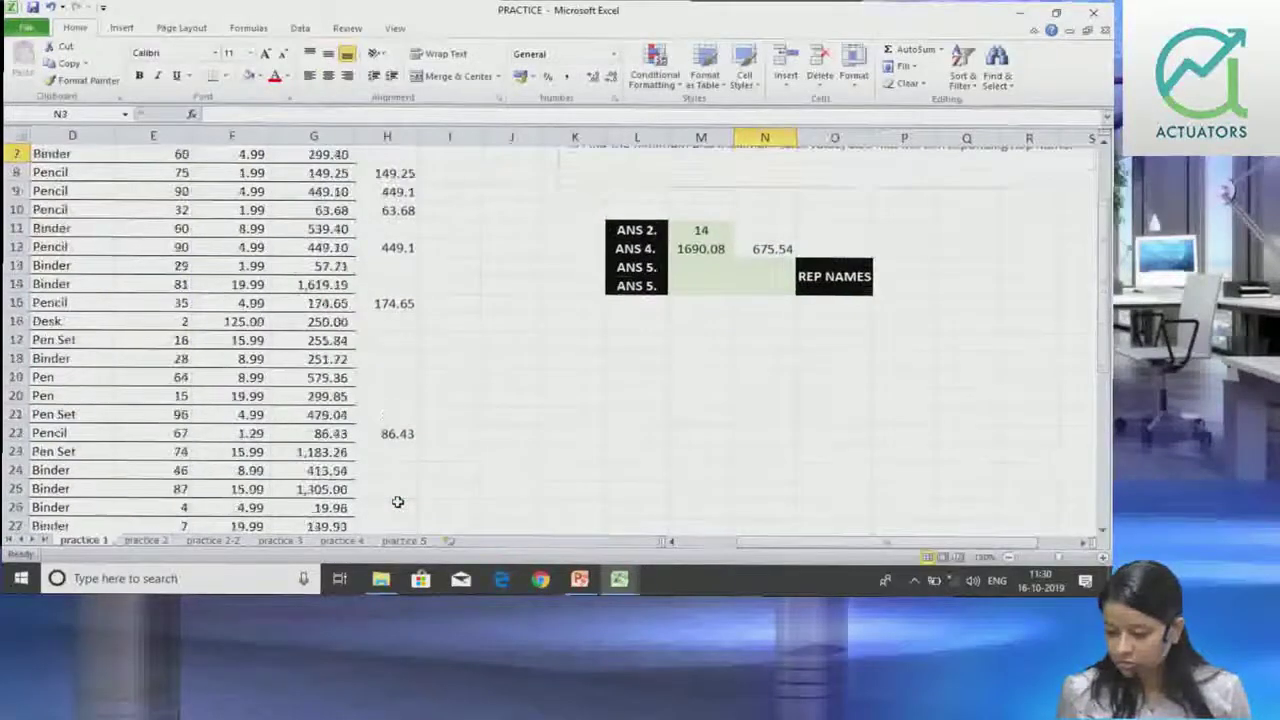
scroll(397, 502, up, 2)
key(ctrl+Down)
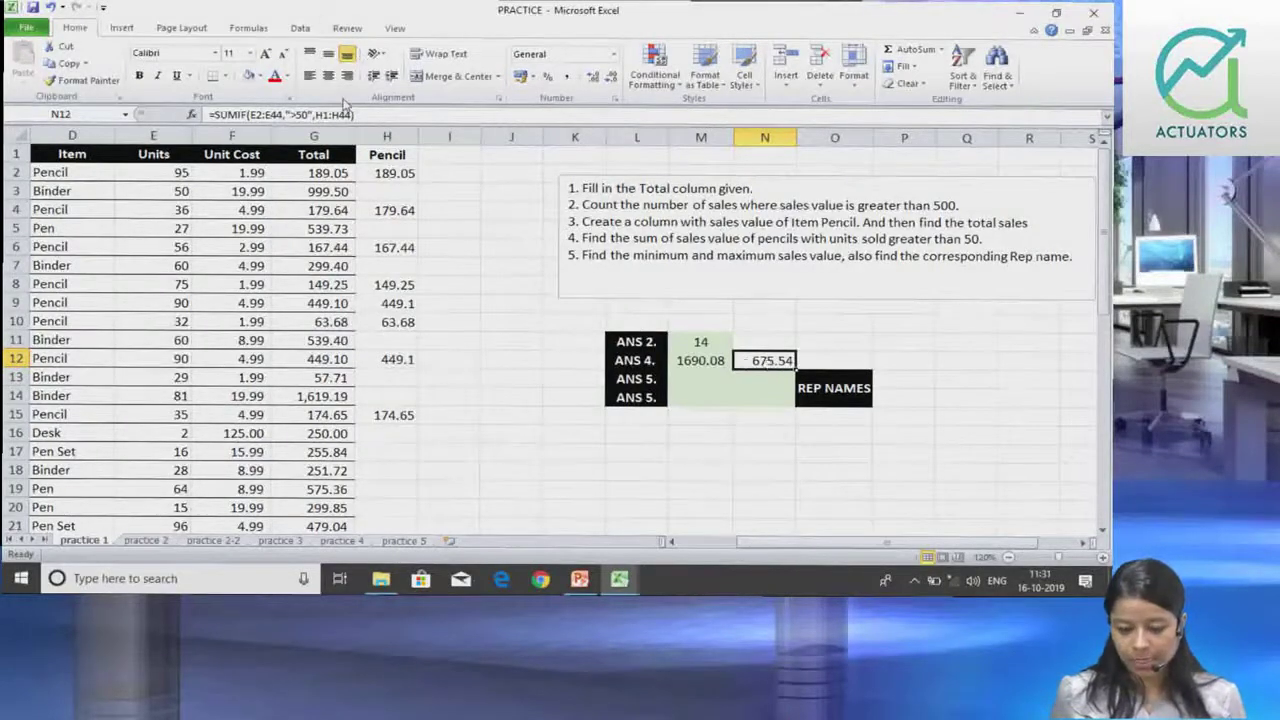
click(331, 115)
key(BackSpace)
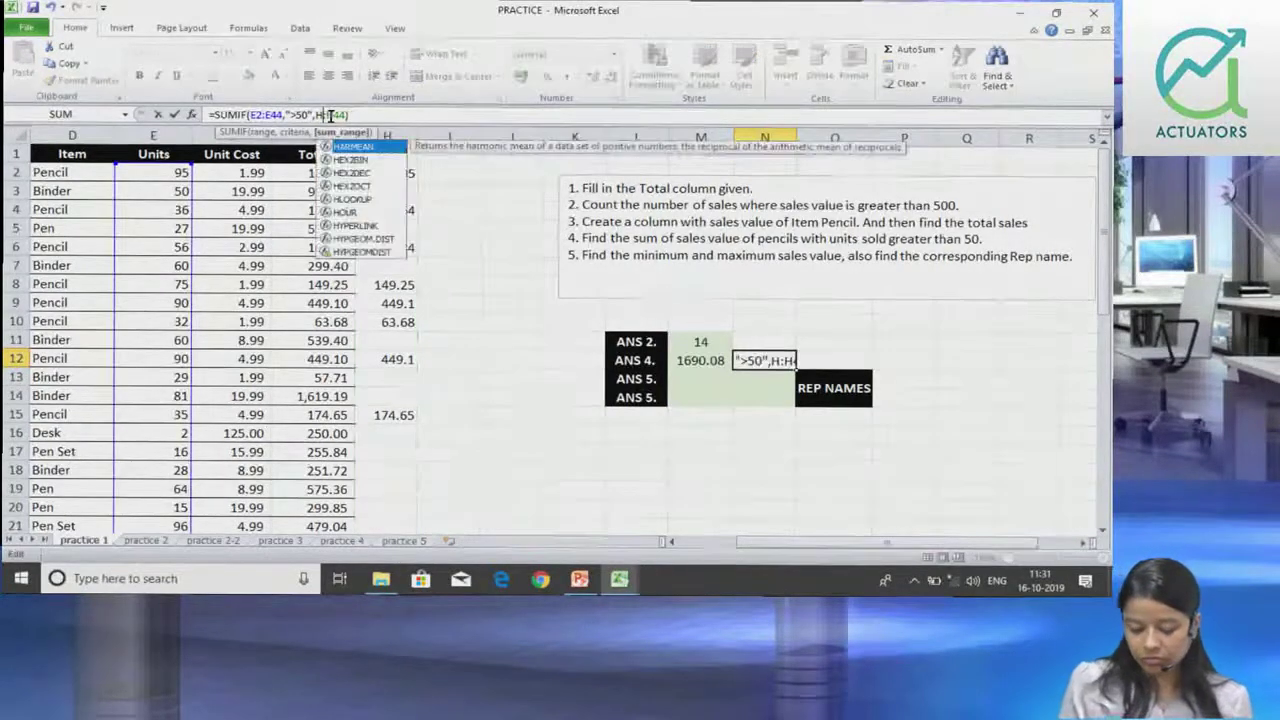
text(2)
key(Return)
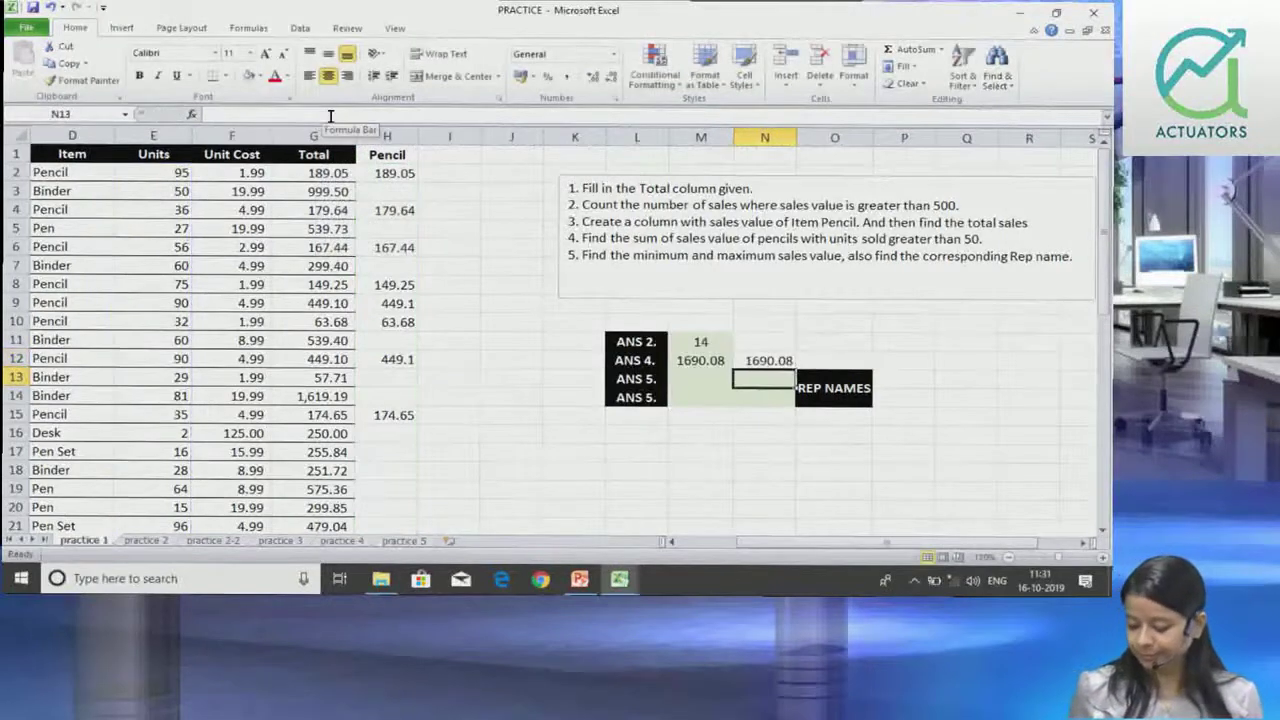
key(Up)
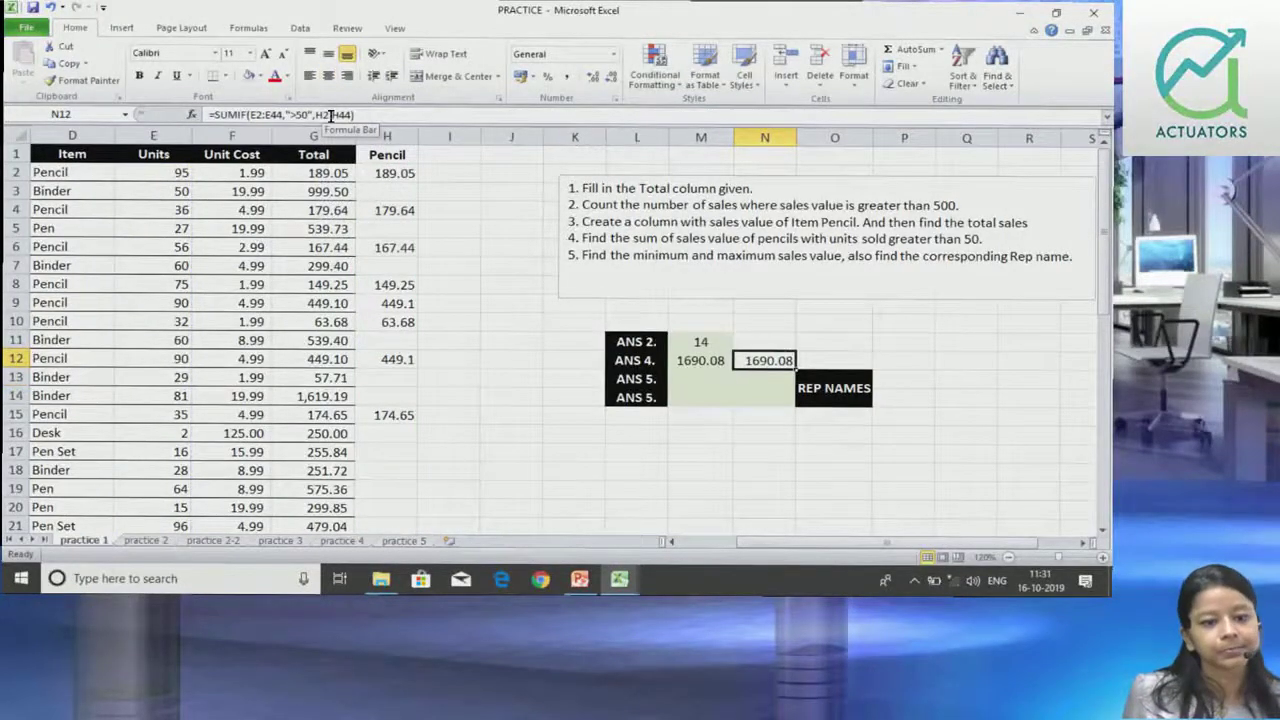
Adjust the zoom and page through the sales table to review it
ctrl+scroll(707, 230, up, 1)
ctrl+scroll(707, 230, up, 1)
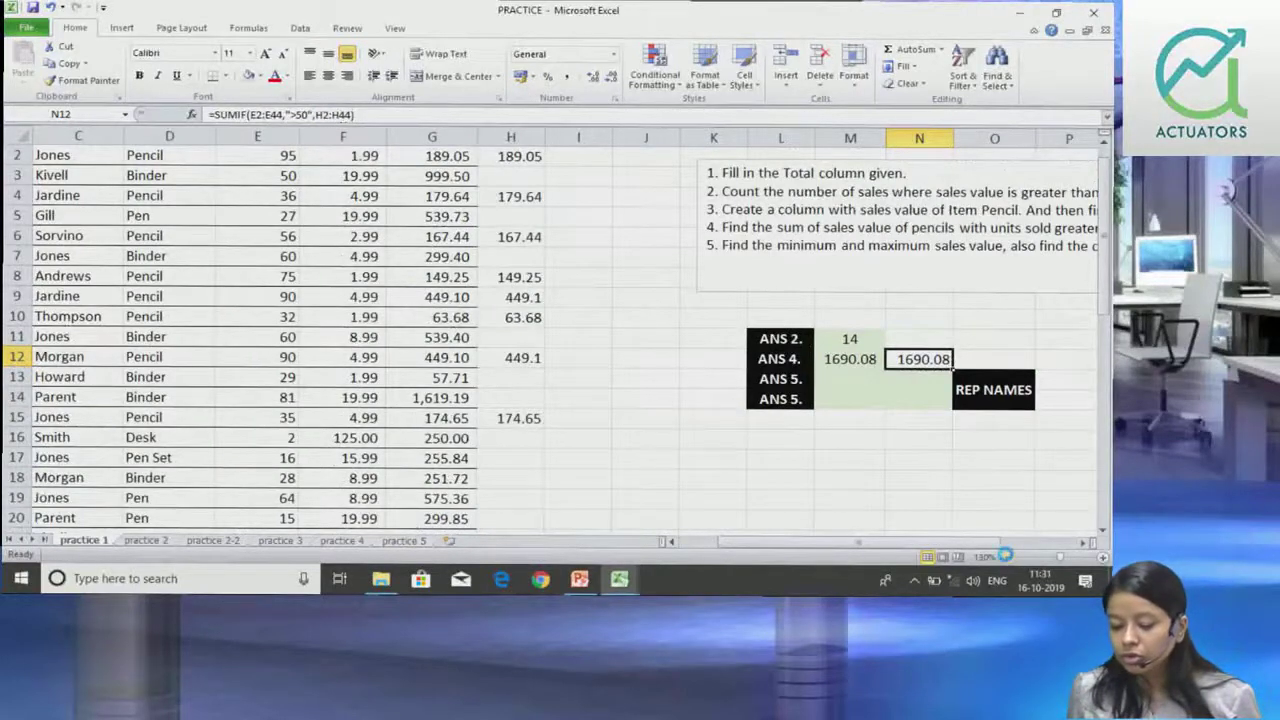
click(1005, 556)
click(1005, 556)
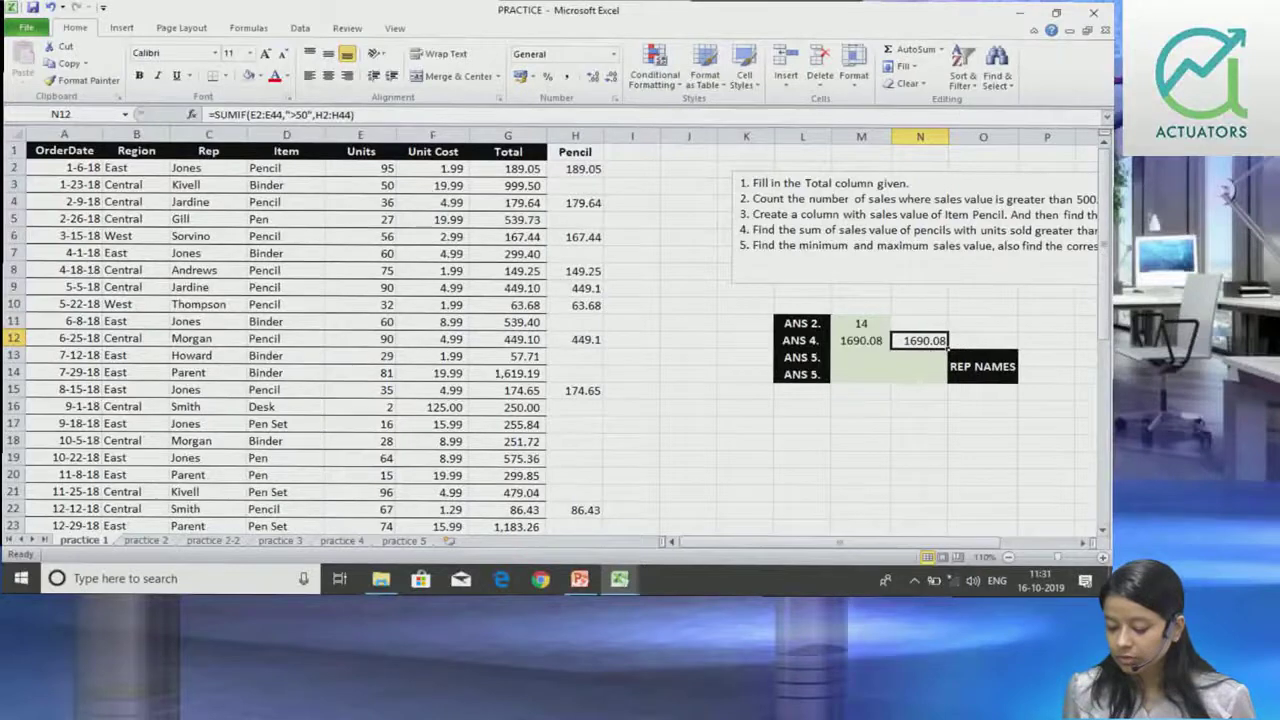
click(1101, 558)
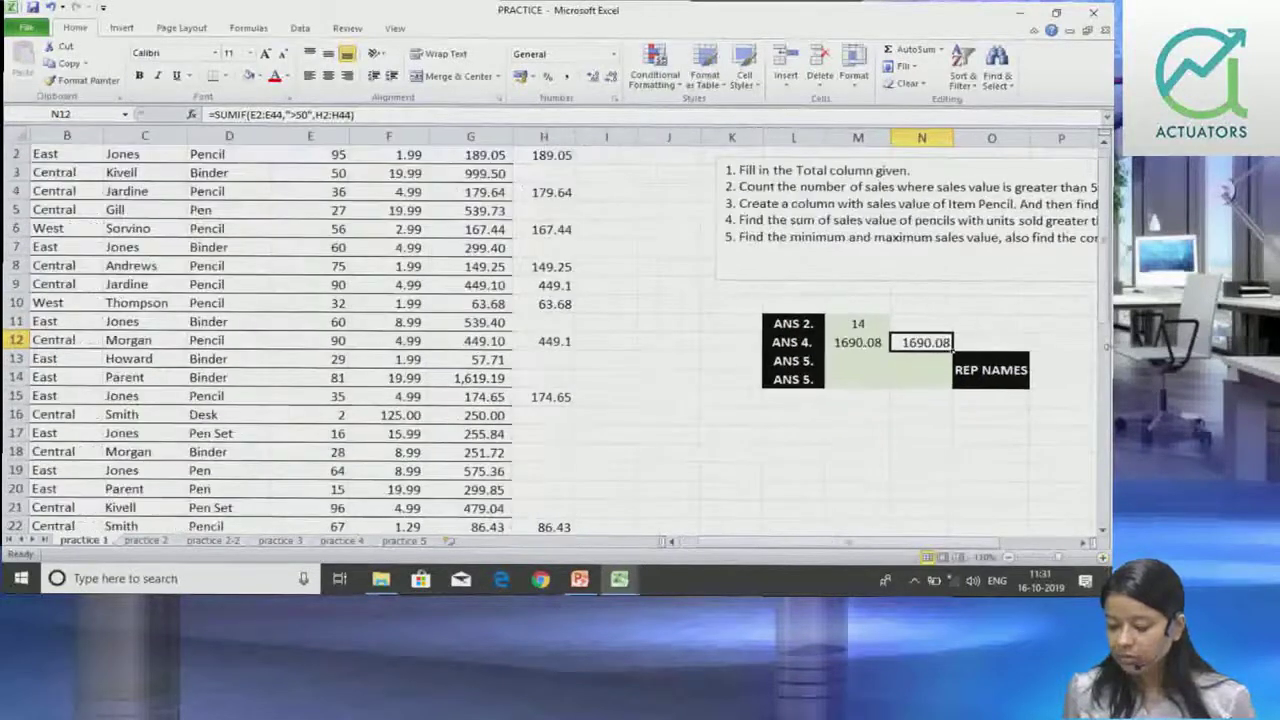
scroll(1030, 300, up, 1)
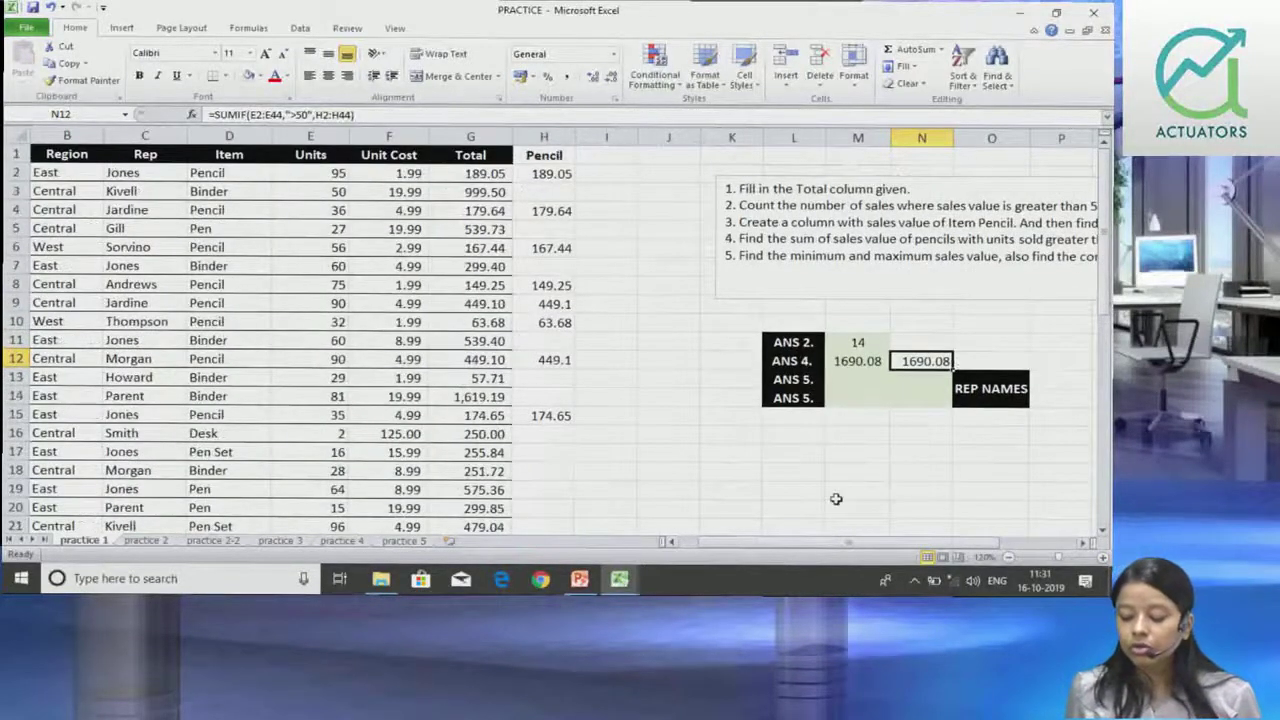
scroll(833, 549, left, 1)
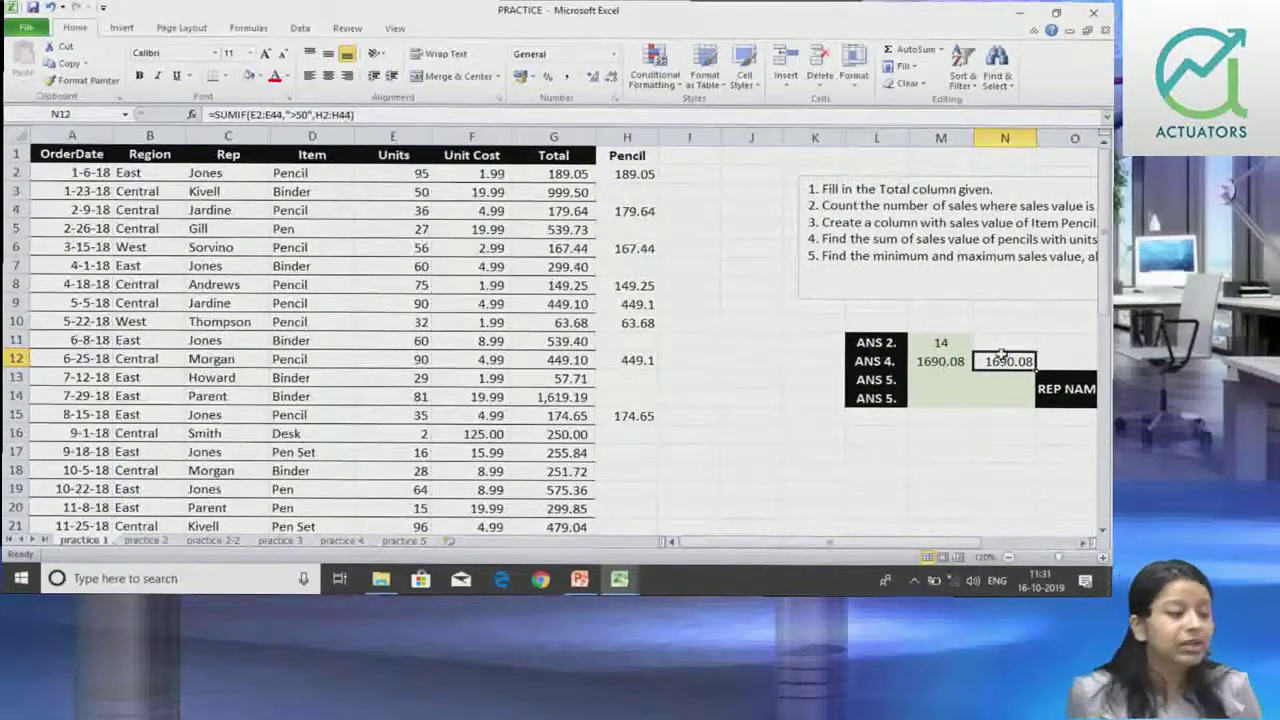
key(Page_Down)
key(Right)
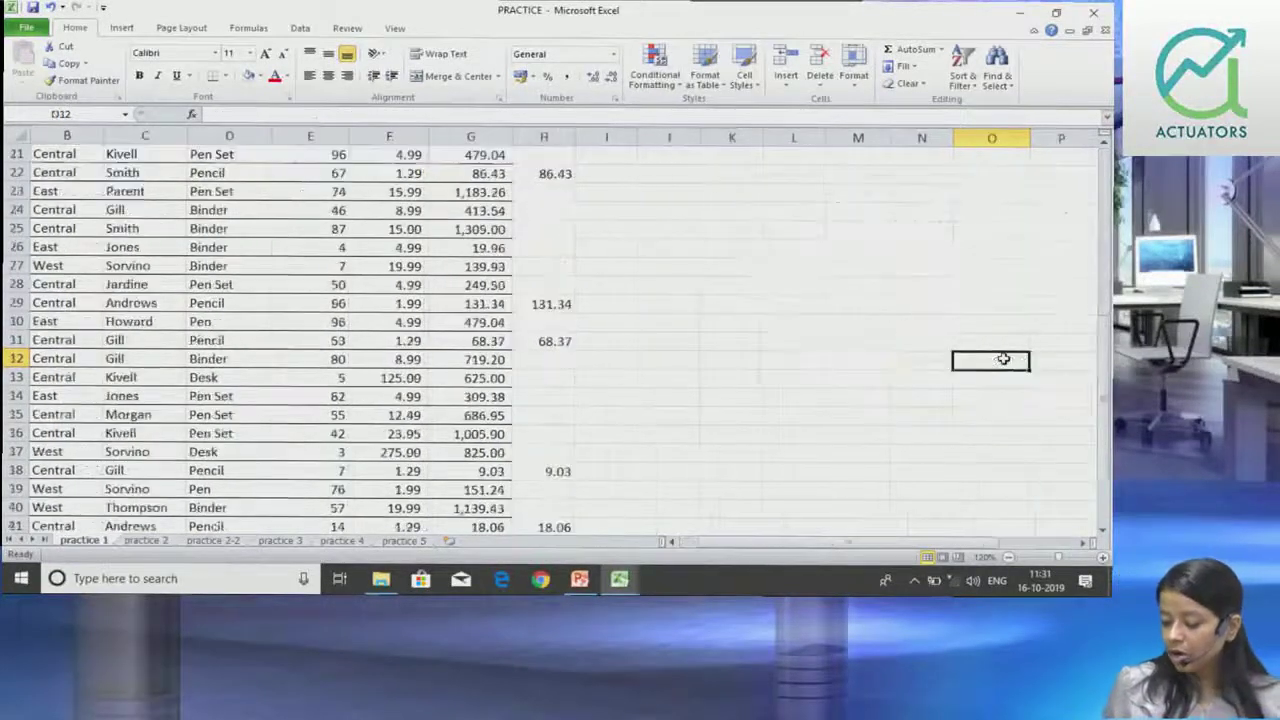
key(Right)
key(Page_Up)
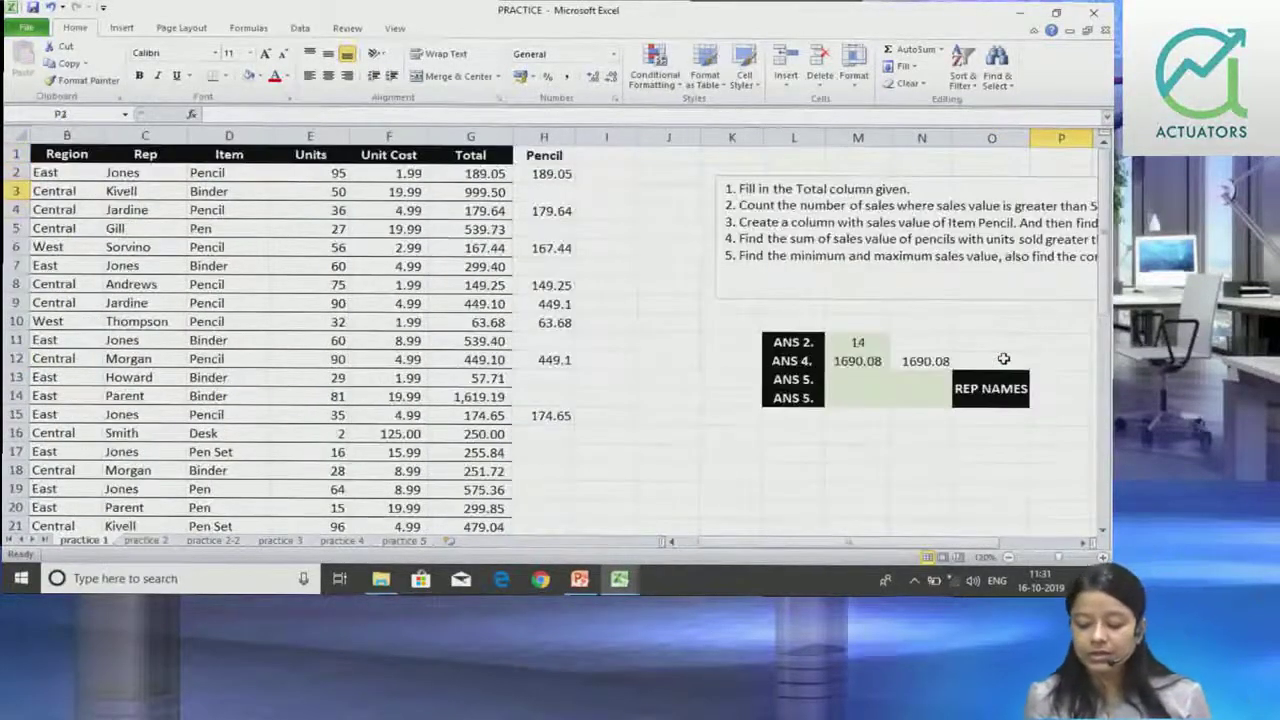
Open N12's =SUMIF(E2:E44,">50",H2:H44) in edit mode to review its highlighted ranges
double_click(922, 360)
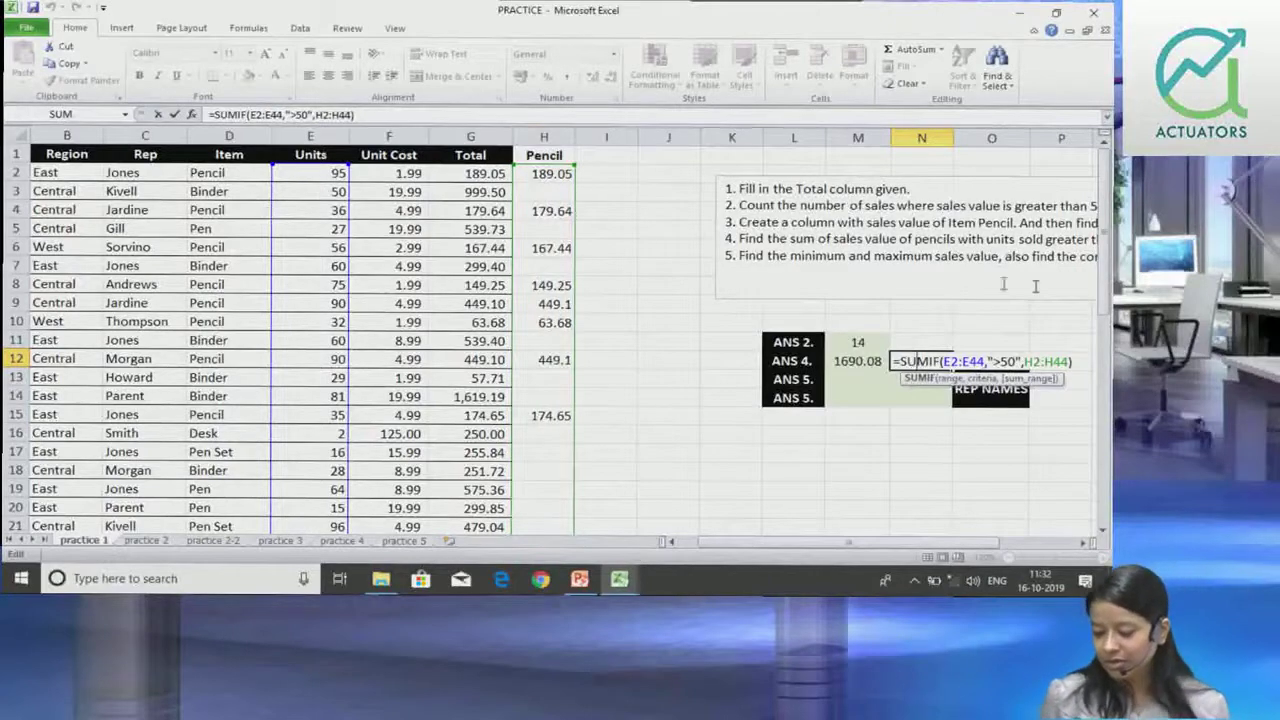
Confirm N12's formula without changes, keeping the 1690.08 result
click(1070, 362)
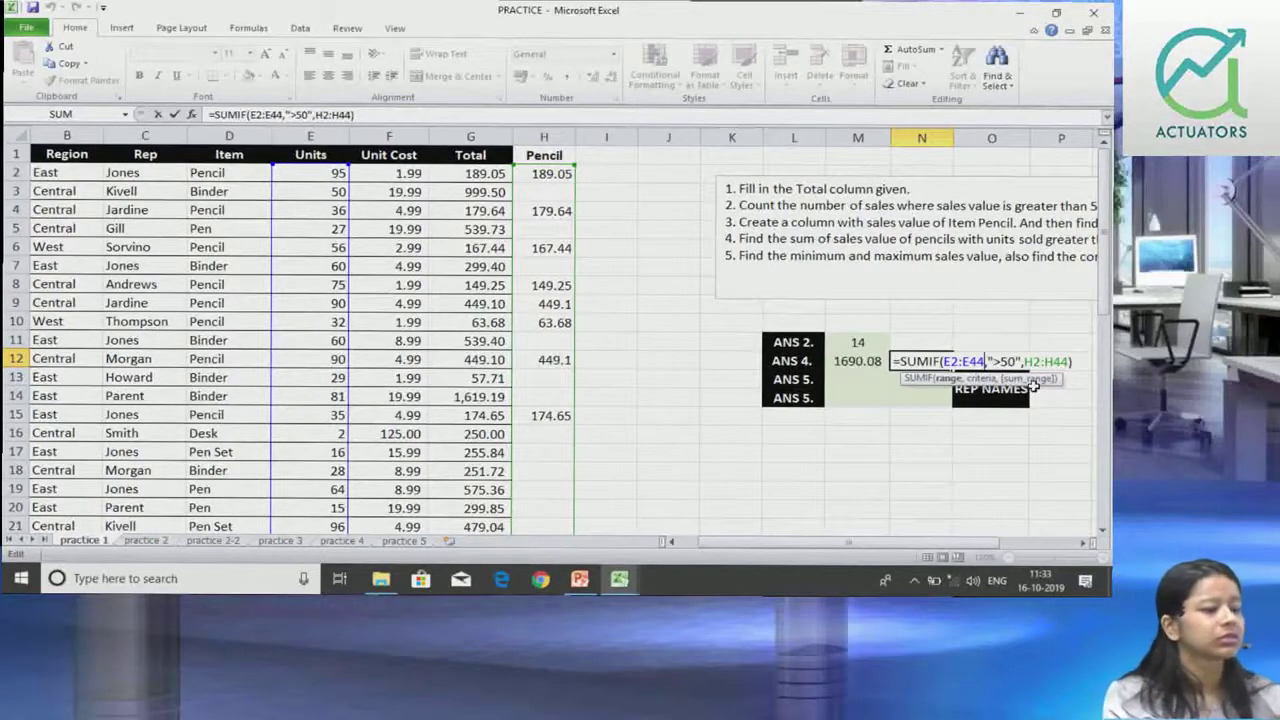
key(Return)
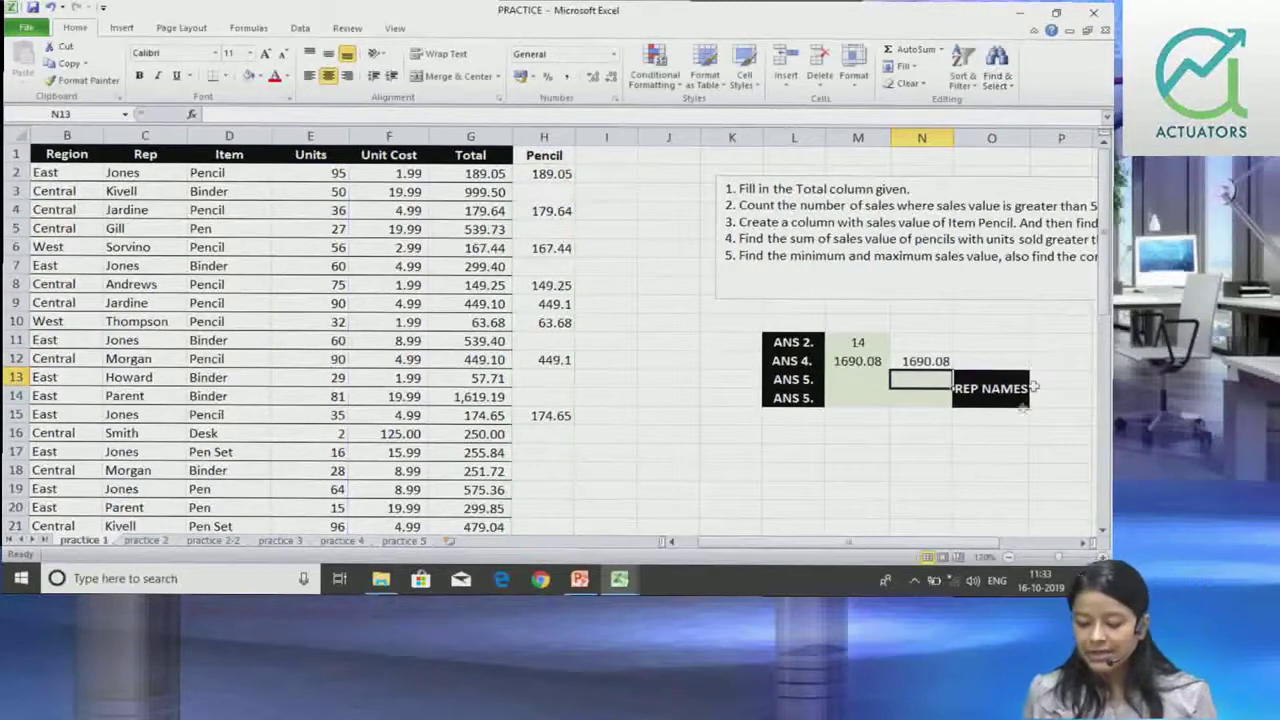
drag(880, 547, 940, 547)
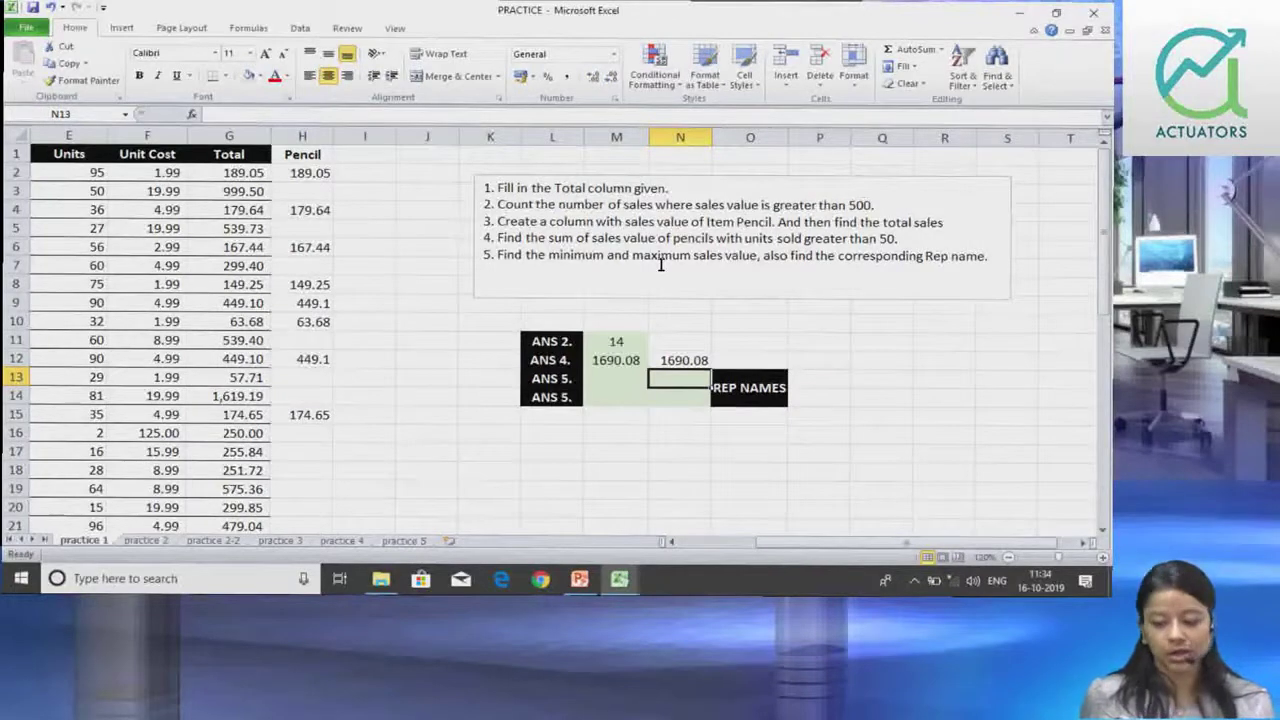
Begin a MAX formula in M13 over the Total range G2:G44
click(617, 380)
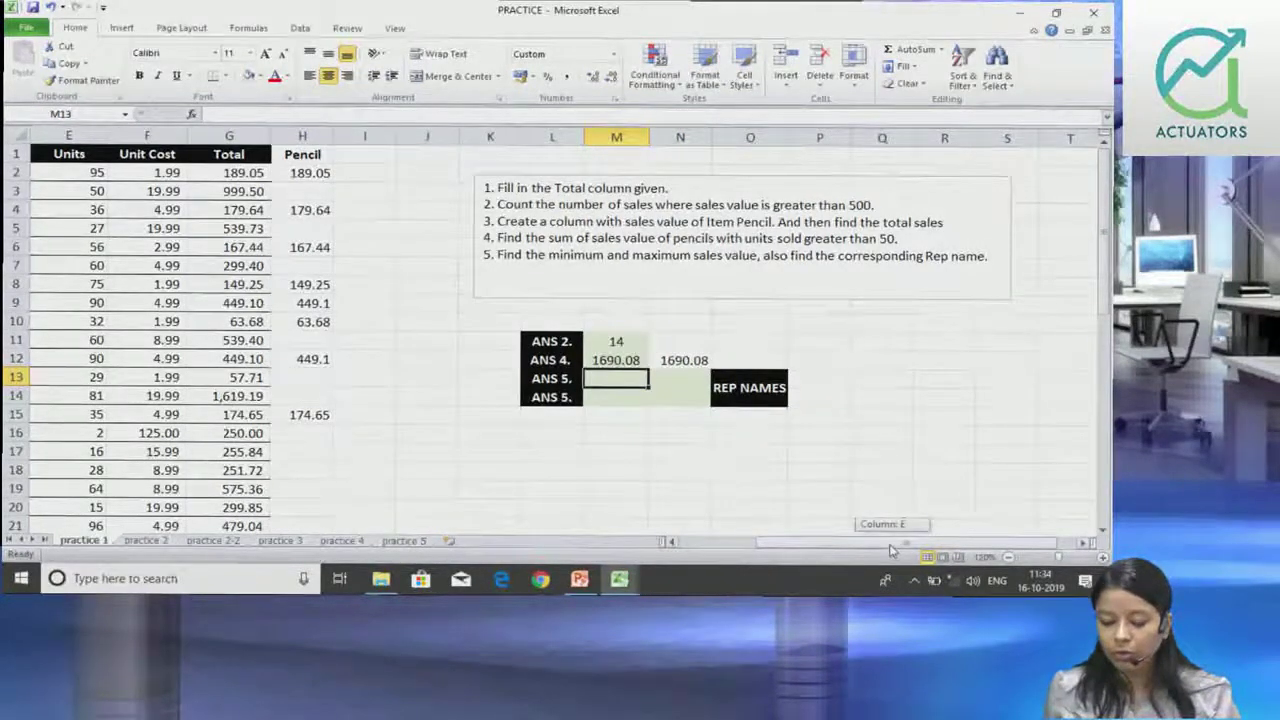
drag(896, 553, 797, 551)
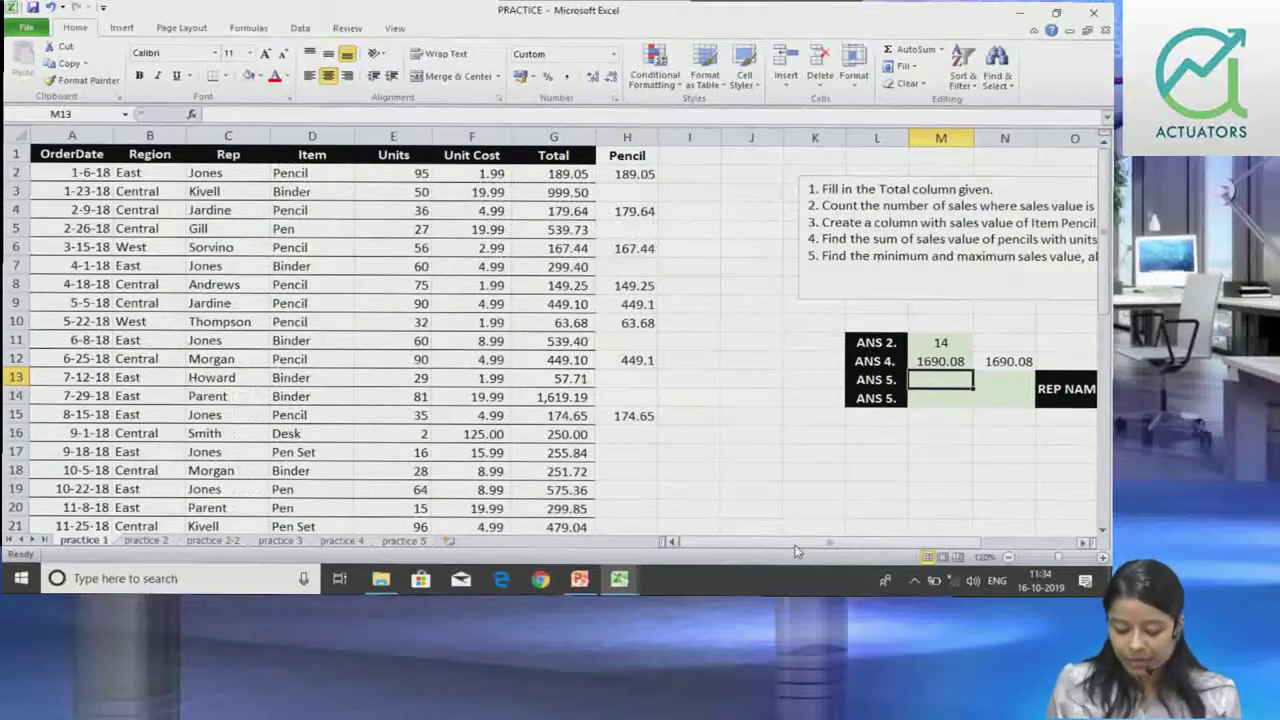
text(=MAX()
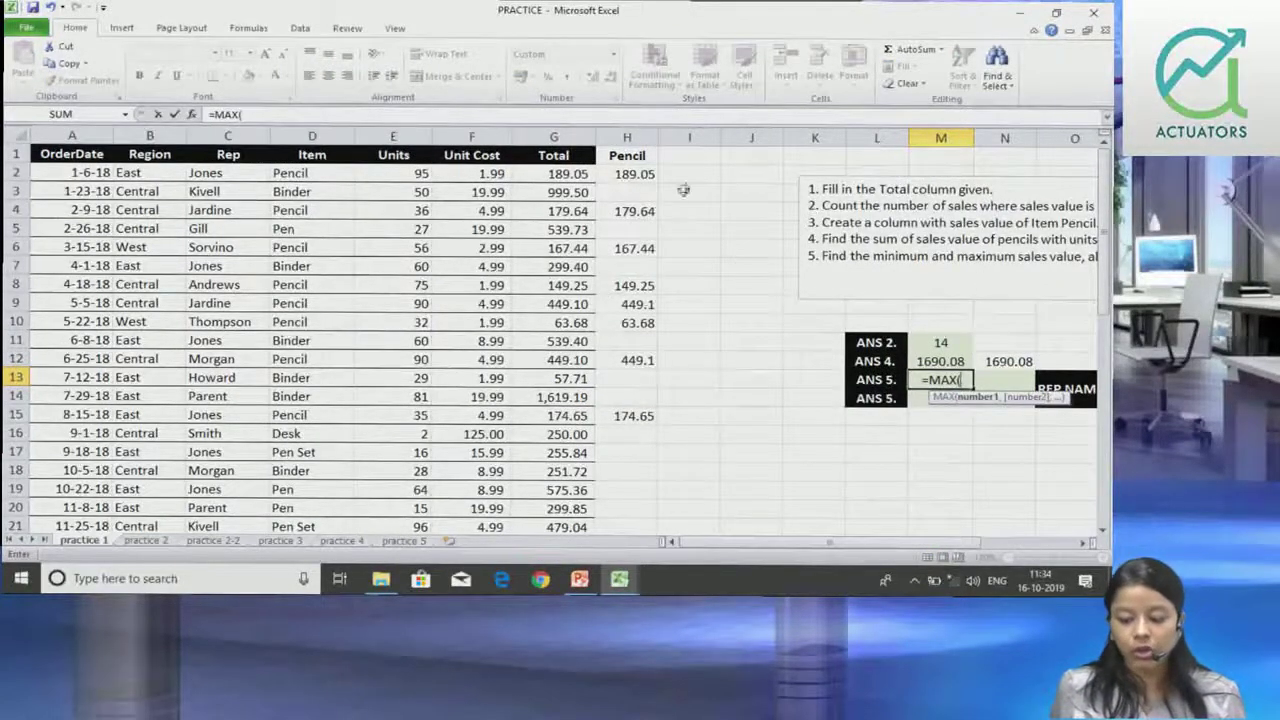
click(549, 175)
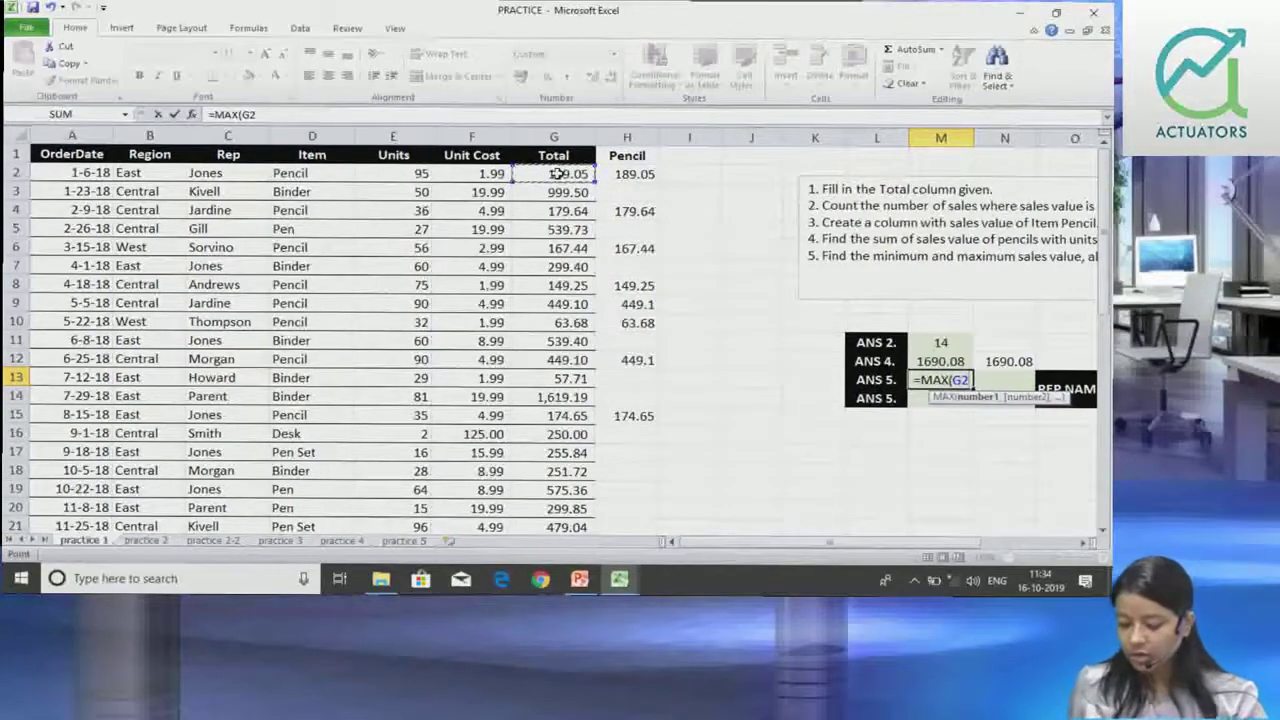
key(ctrl+shift+Down)
text(()
key(Return)
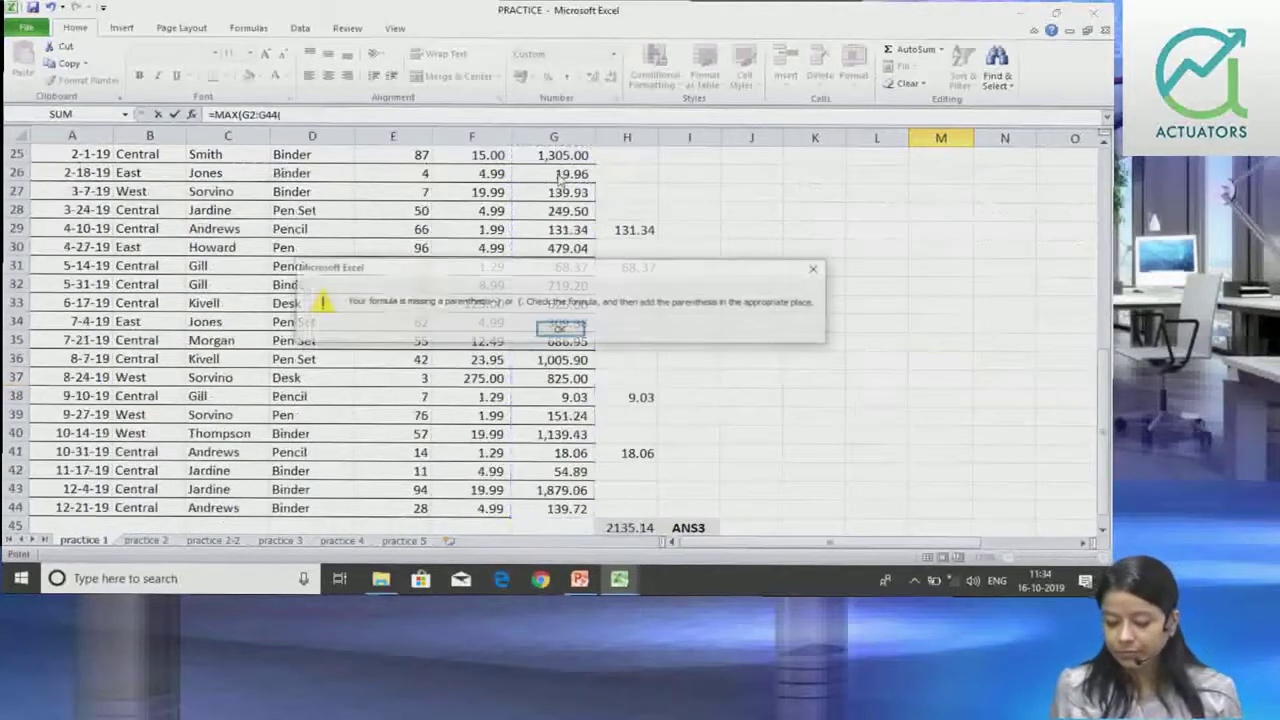
Clear the missing-parenthesis warnings and correct M13 to =MAX(G2:G44)
key(Return)
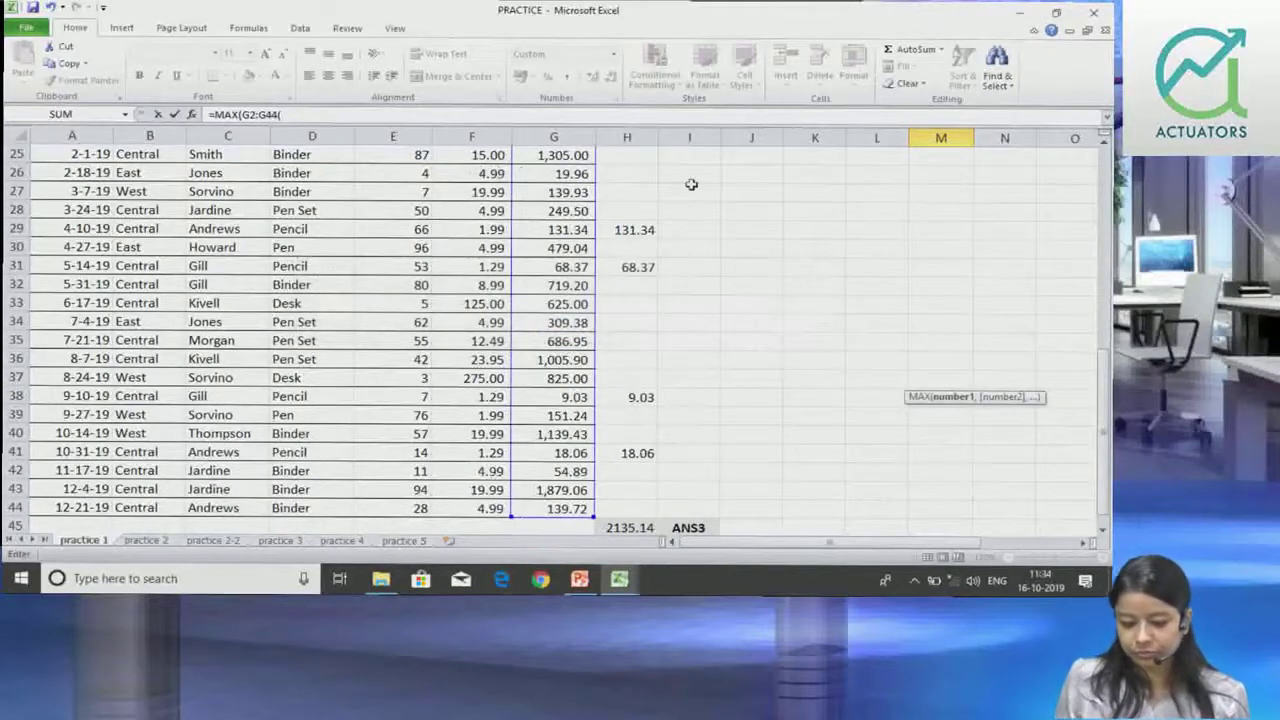
text(G)
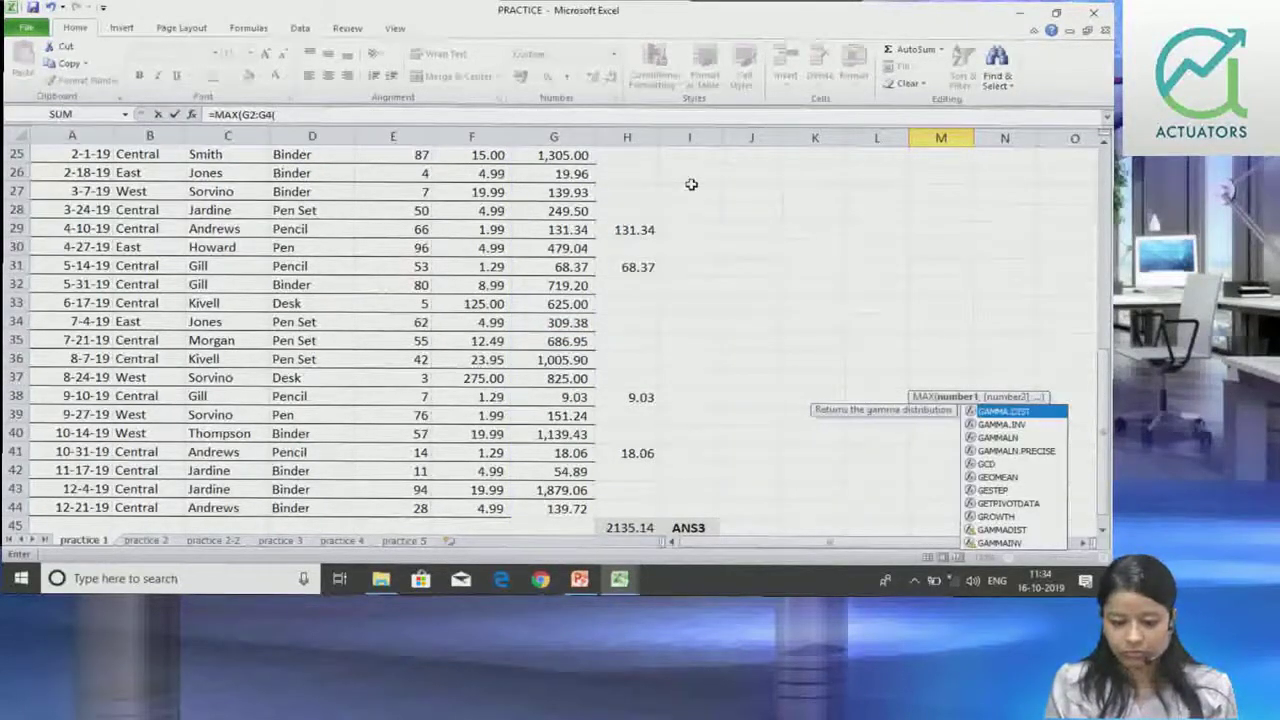
key(Return)
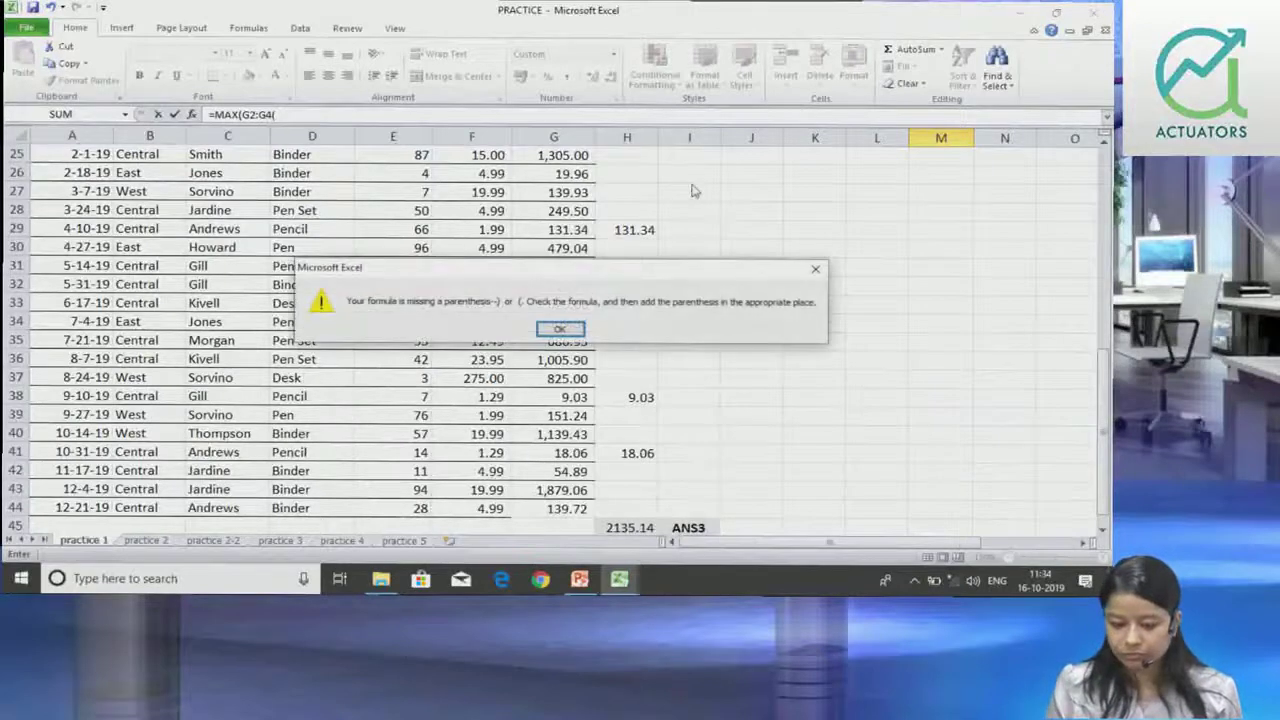
click(558, 330)
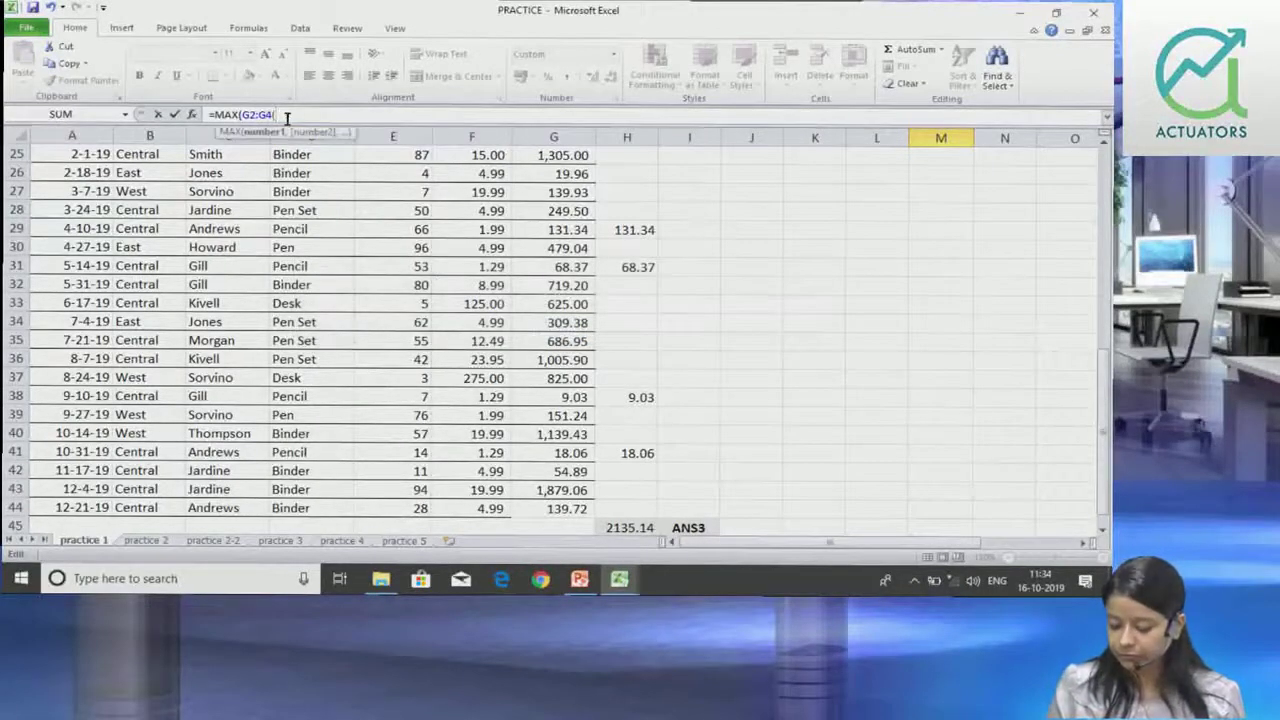
text(4)
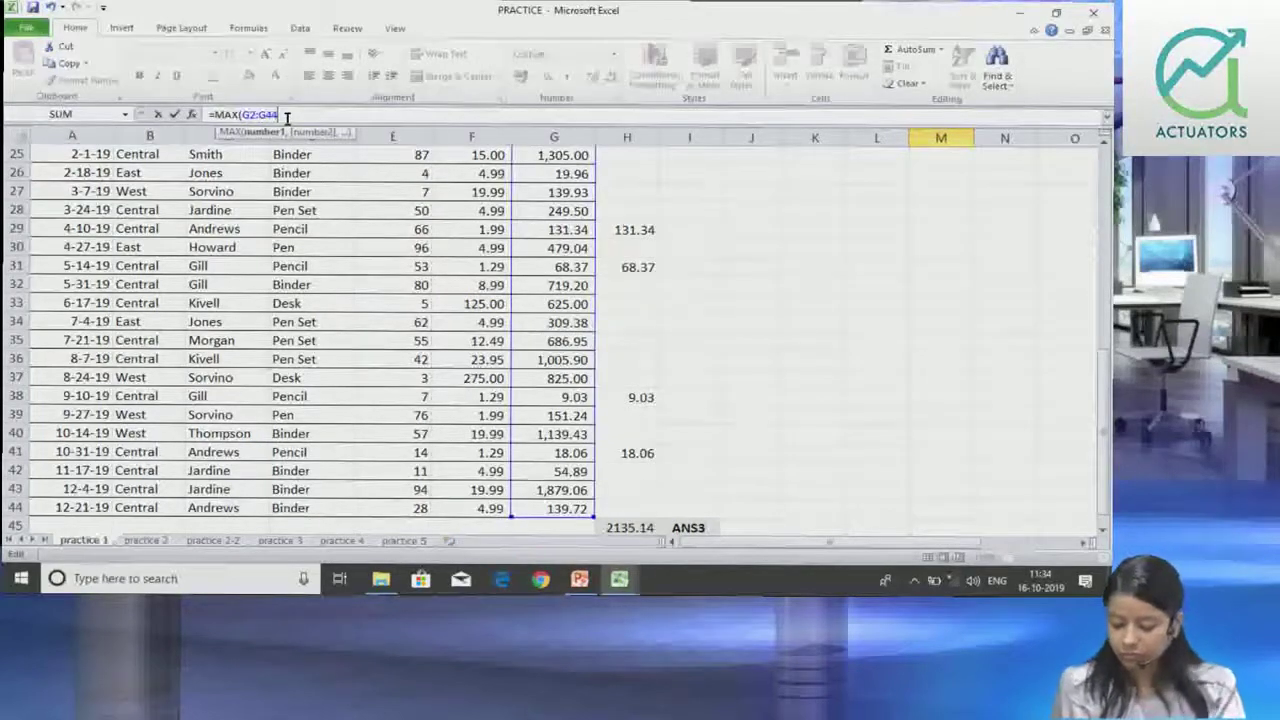
key(Return)
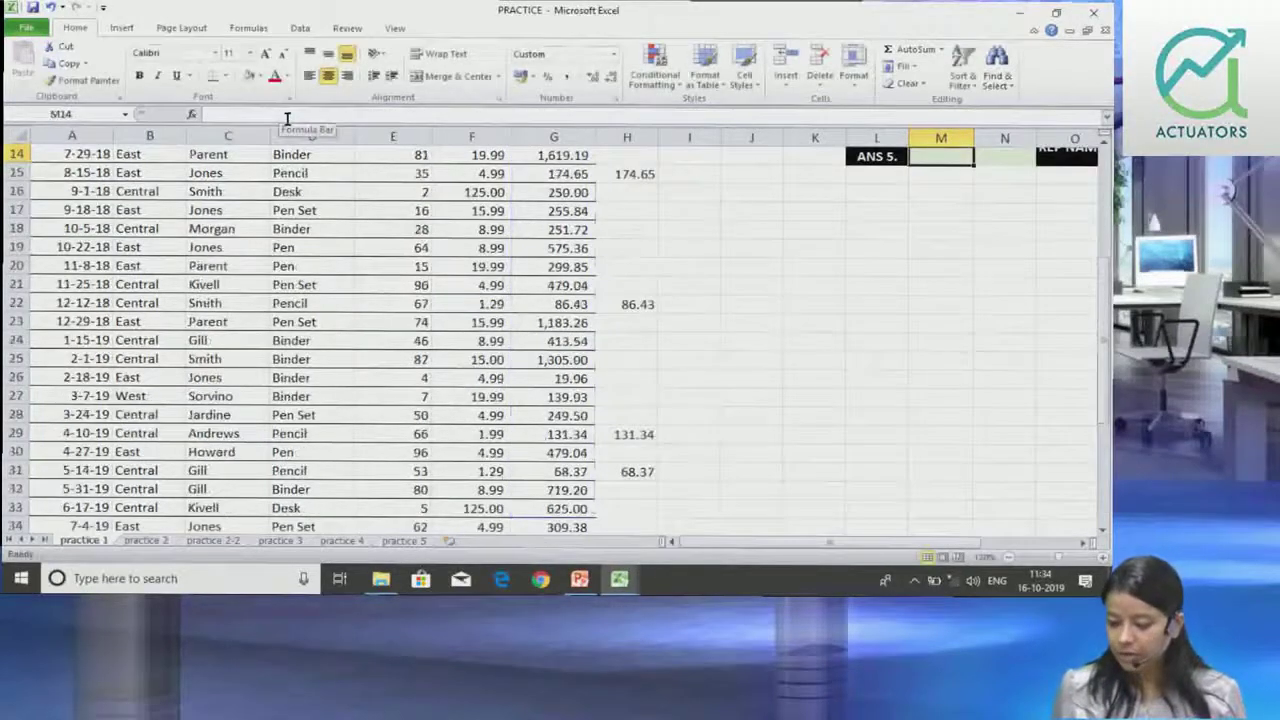
key(Up)
key(Up)
key(Up)
key(Up)
key(Up)
key(Up)
key(Up)
key(Up)
key(Up)
key(Up)
key(Up)
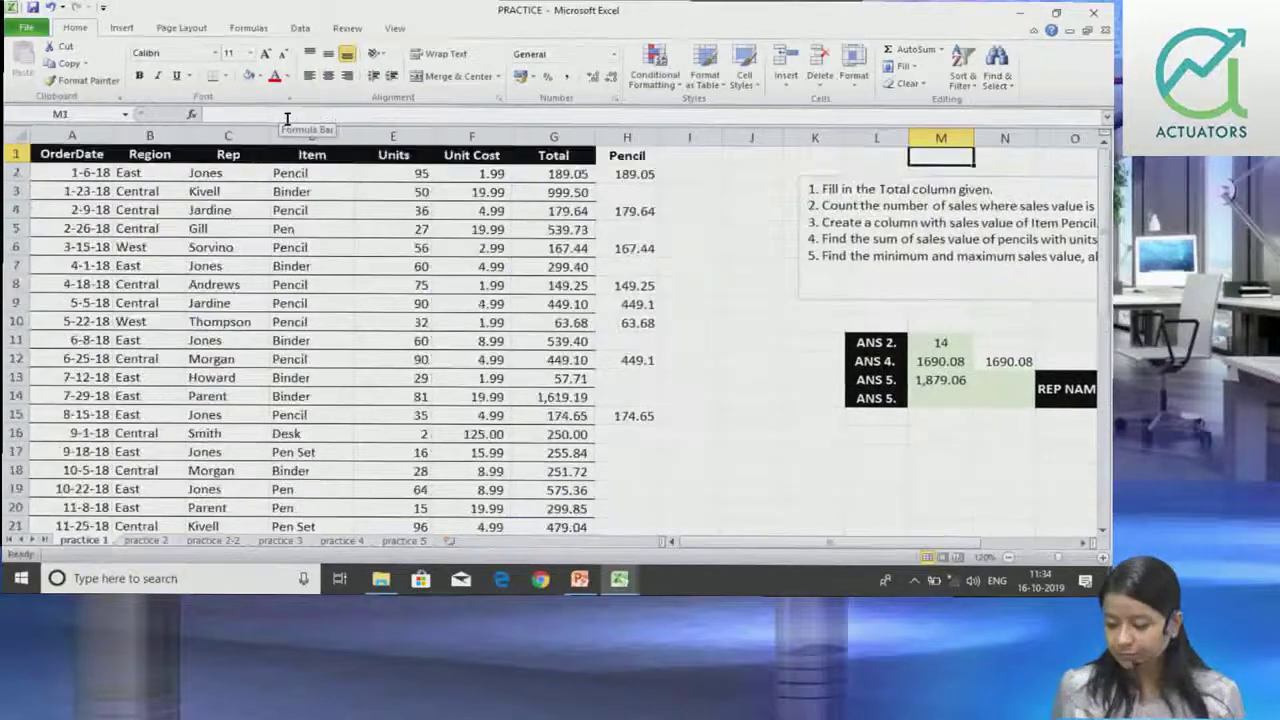
Enter =MIN(G2:G44) in M14, returning the lowest total 9.03
click(947, 399)
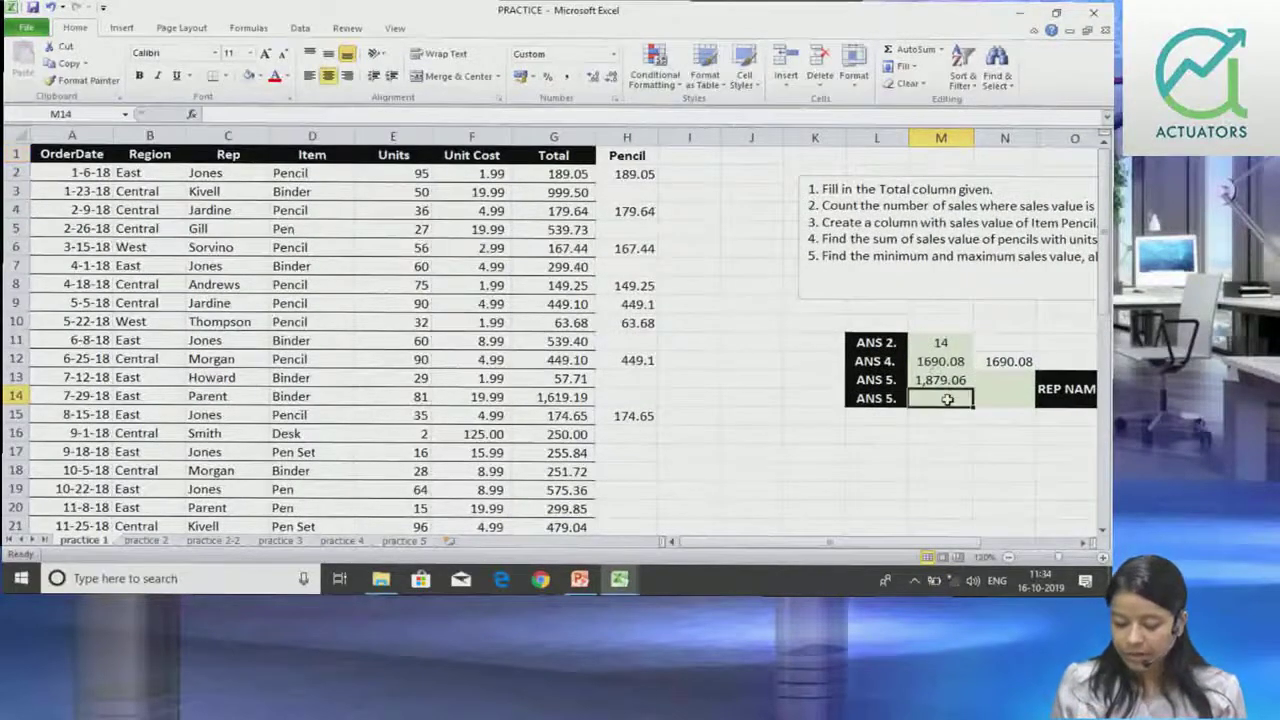
text(=min)
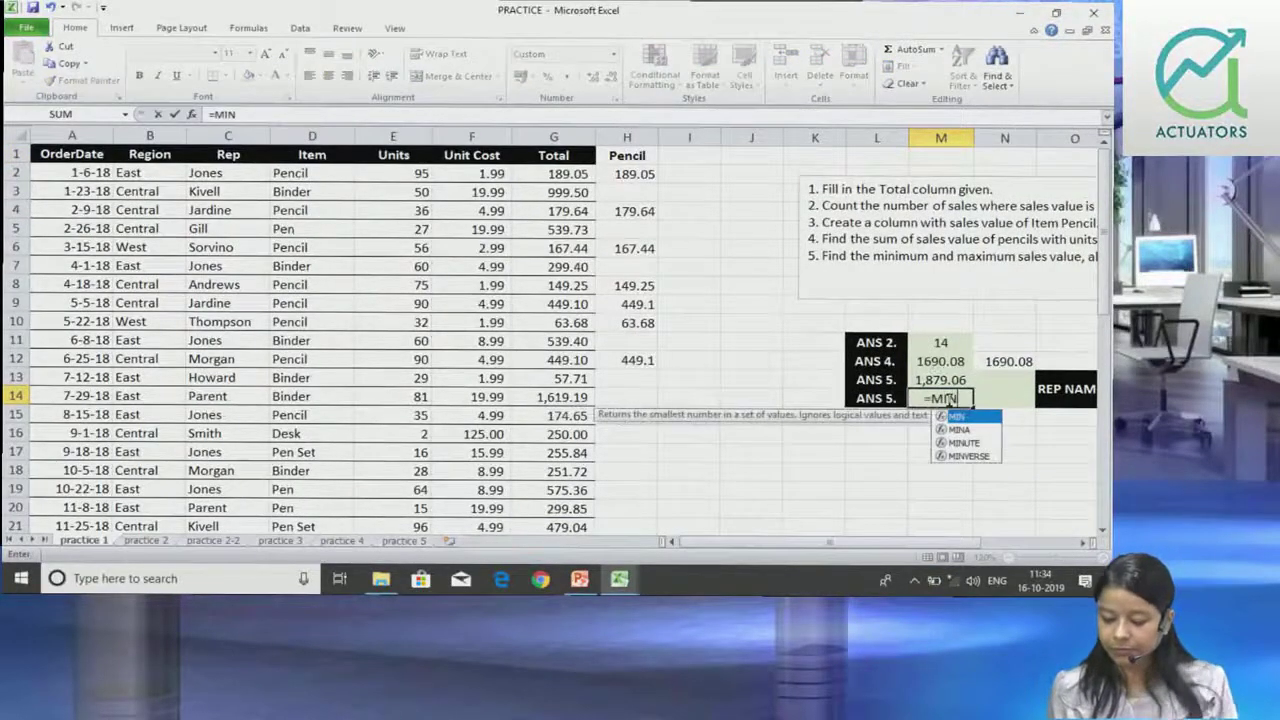
key(Tab)
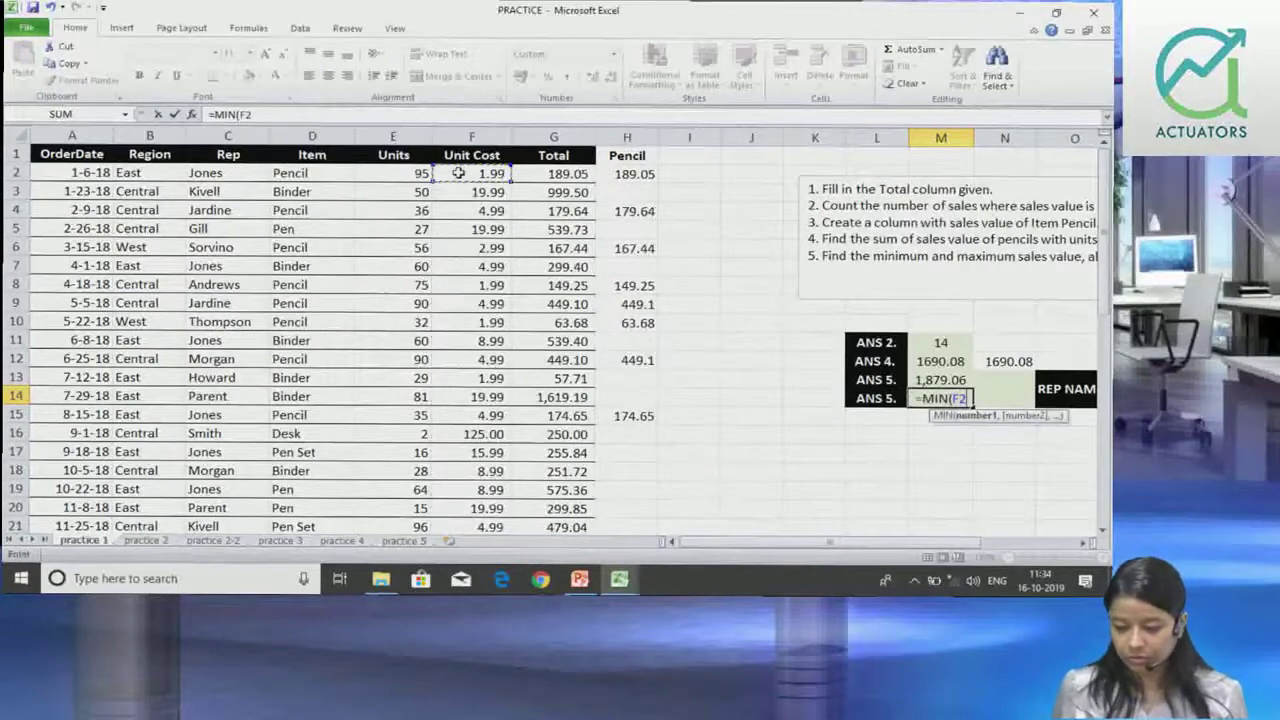
click(566, 173)
key(ctrl+shift+Down)
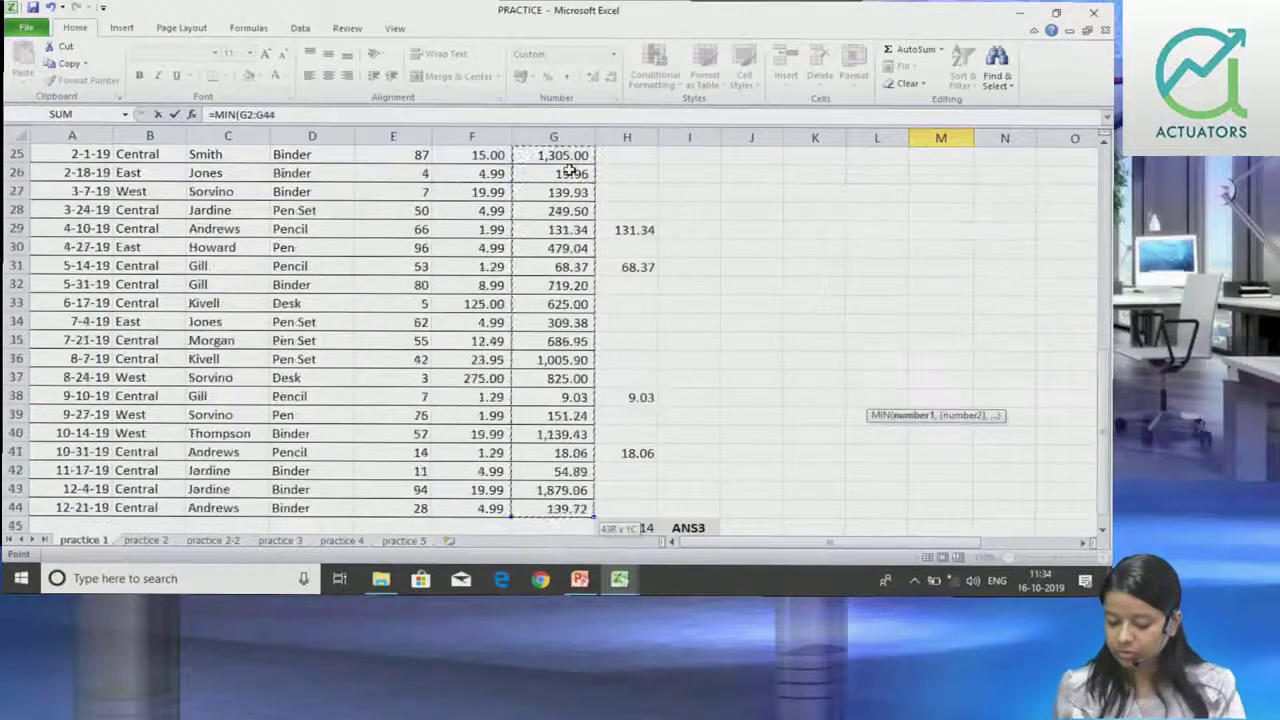
key(Return)
Move back up to review the 1,879.06 maximum in M13 and the header row
key(Up)
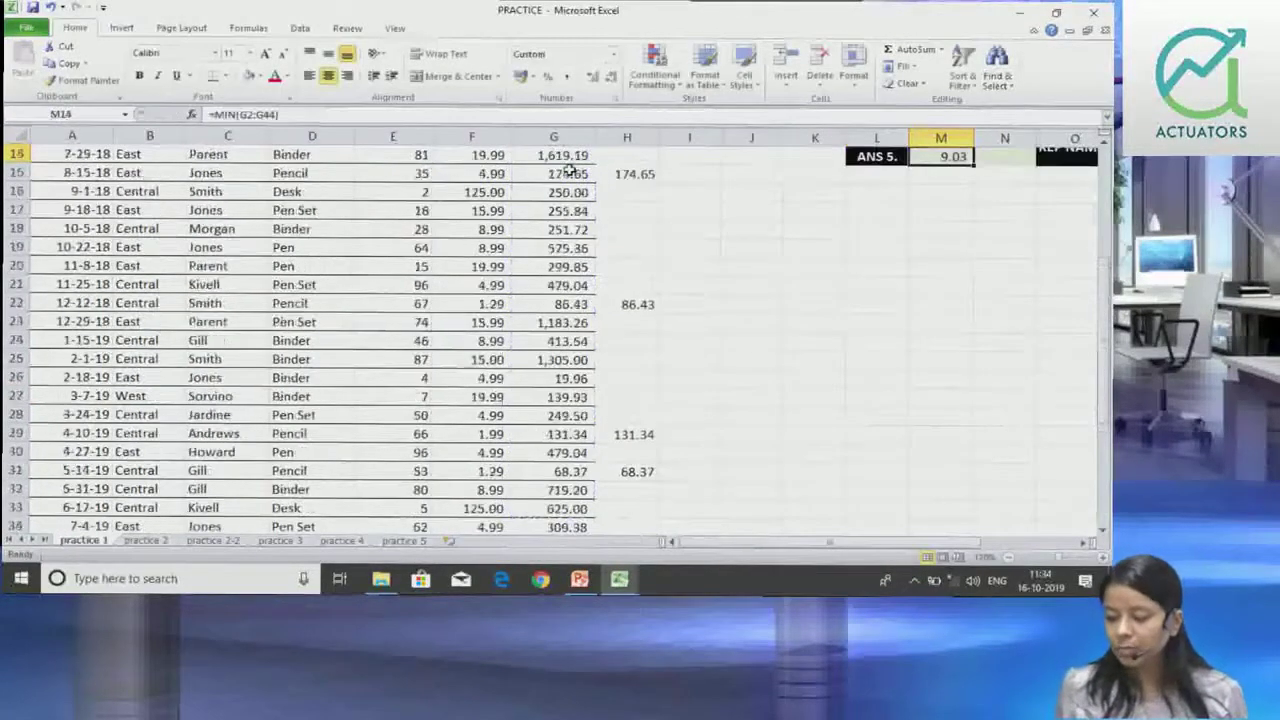
key(Up)
scroll(566, 173, up, 3)
key(Up)
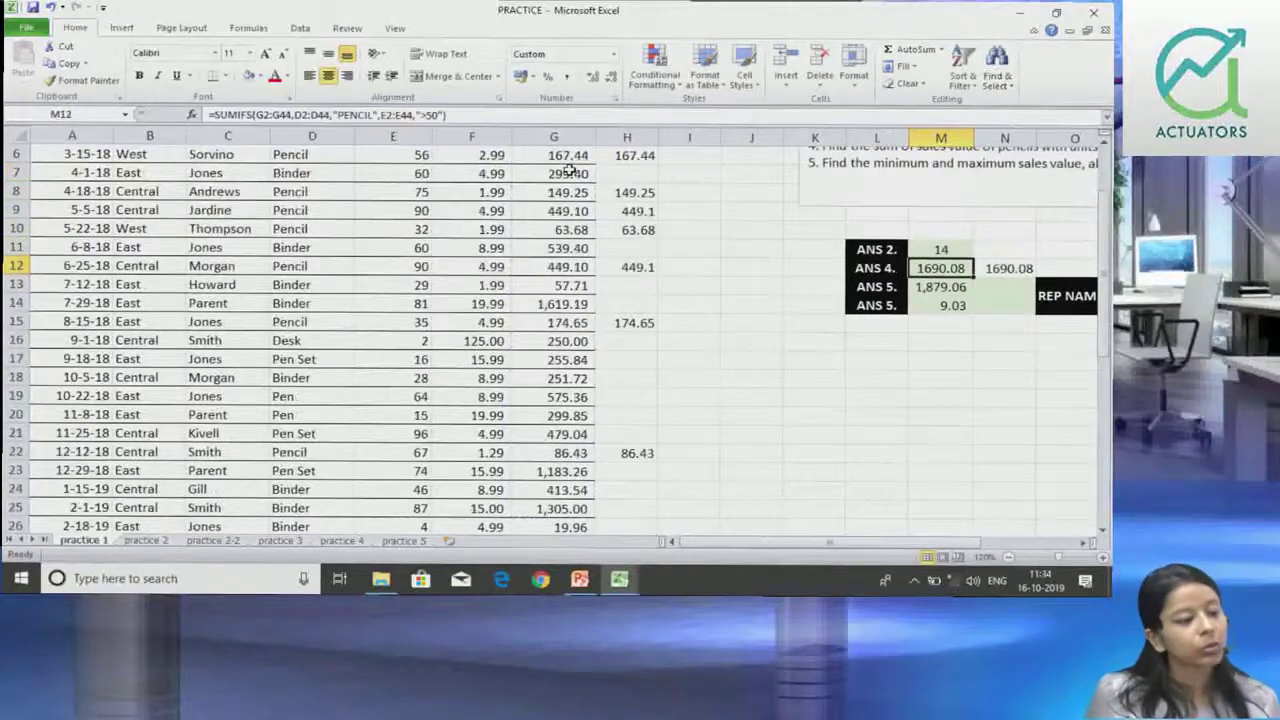
key(Up)
key(Up)
key(Up)
key(Up)
key(Up)
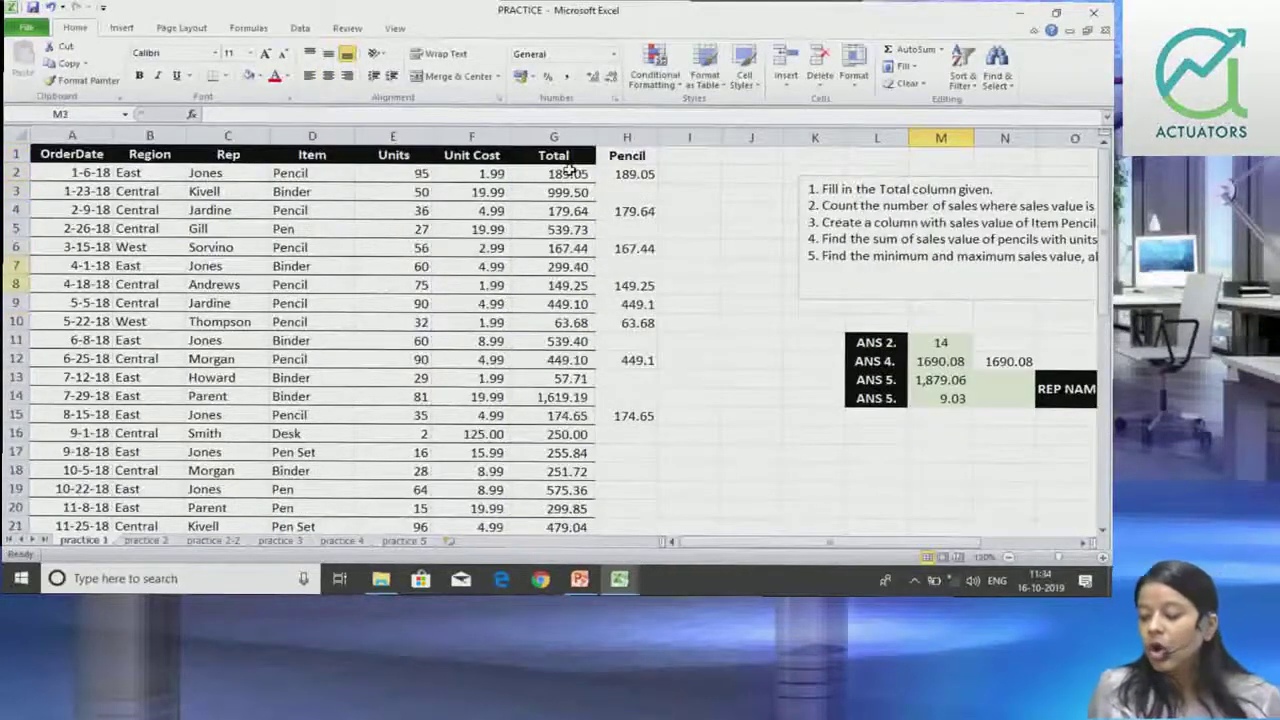
key(Down)
key(Down)
key(Down)
key(Down)
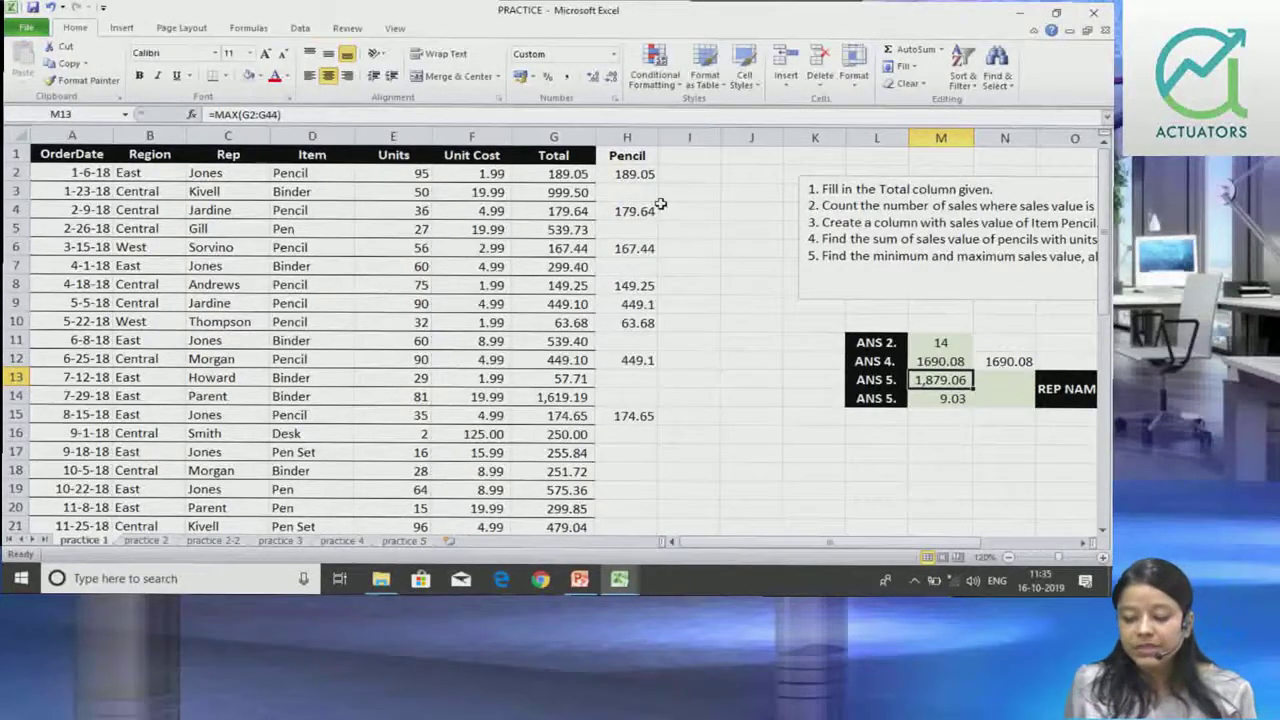
click(671, 158)
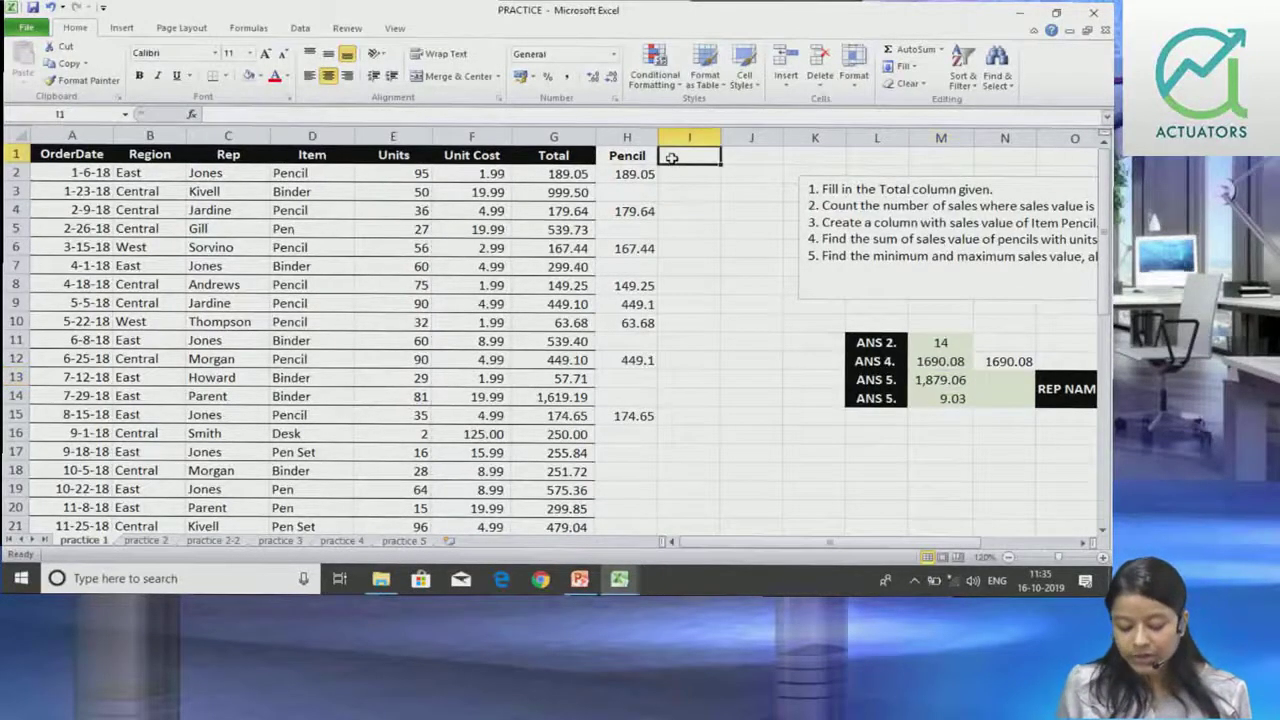
Label cell I1 with a MAX heading beside the Pencil column and recheck the 1,879.06 maximum
text(=MAX)
key(Return)
click(671, 158)
key(Return)
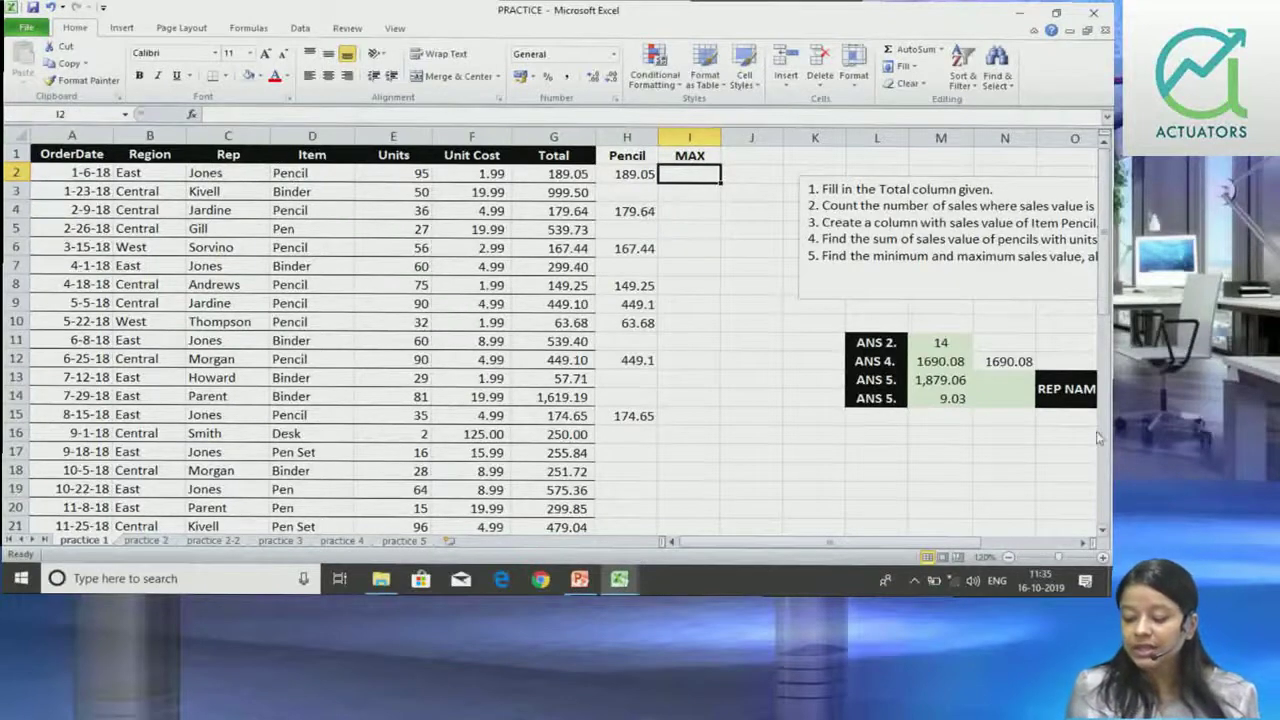
click(921, 383)
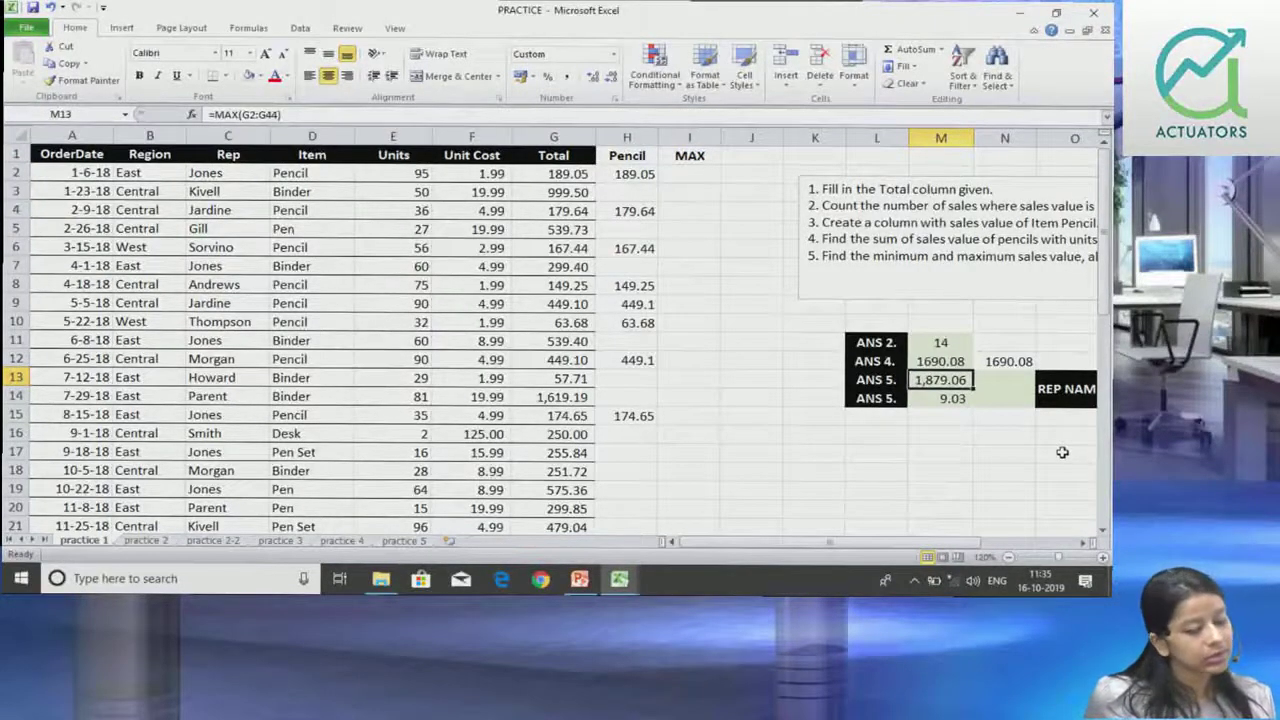
click(679, 174)
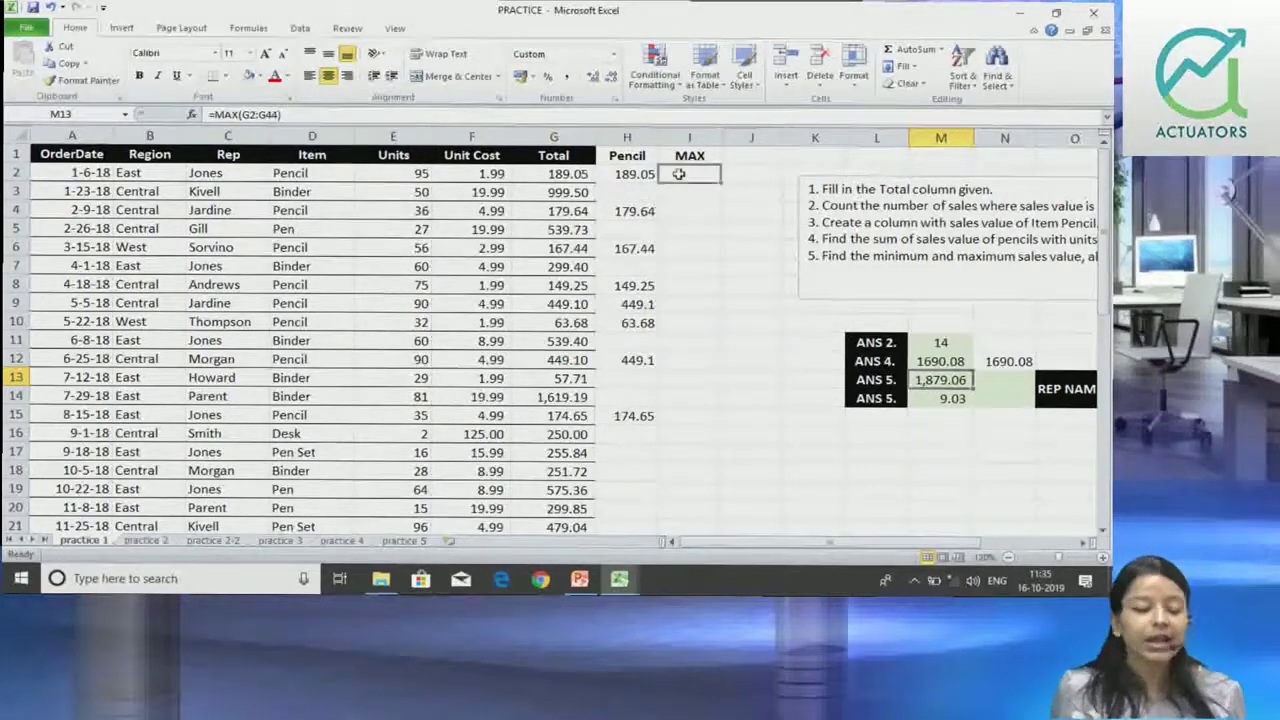
Enter =IF(G2=1879.06,C2,"") in I2 to show the rep name only for the top sale
text(=IF()
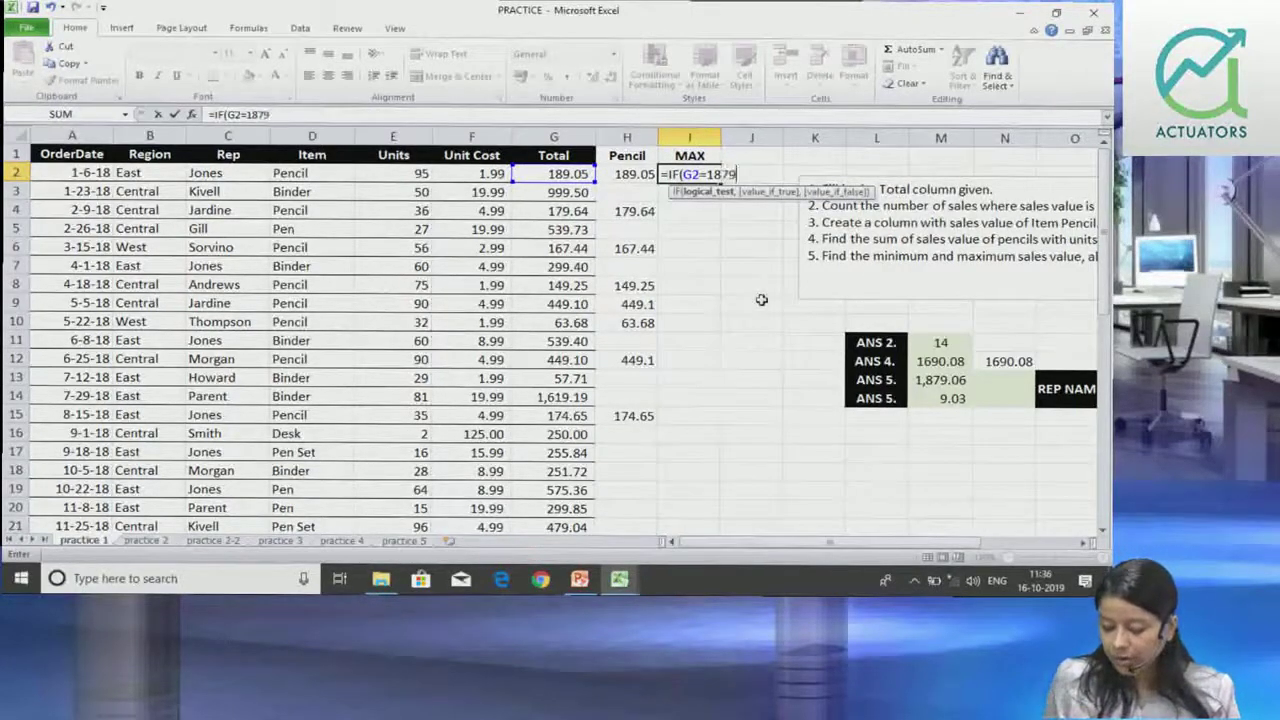
text(06)
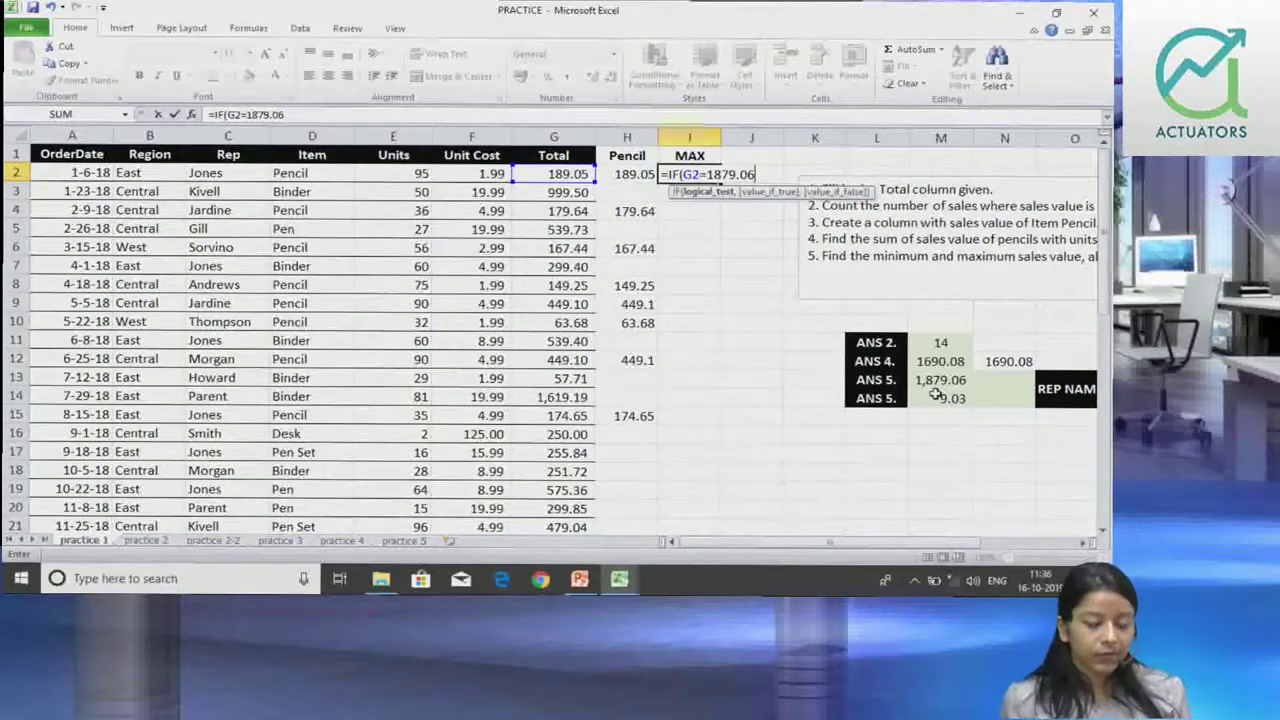
text(,)
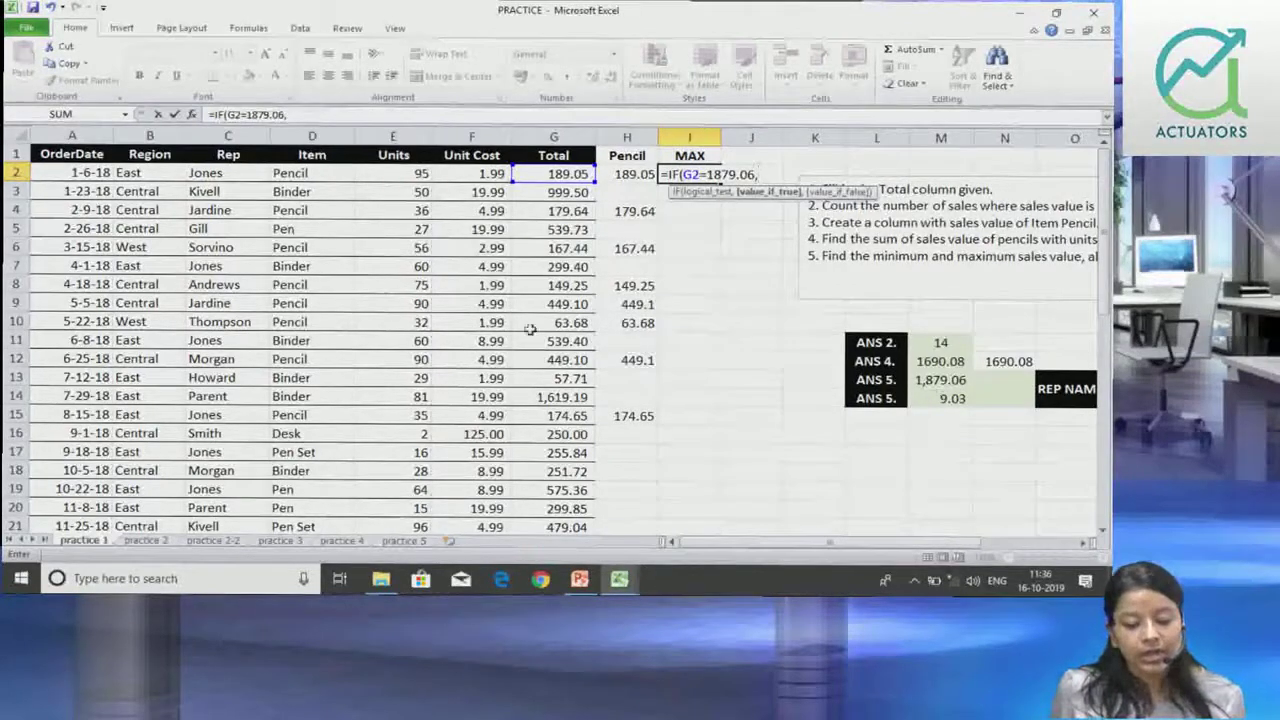
text(C2,")
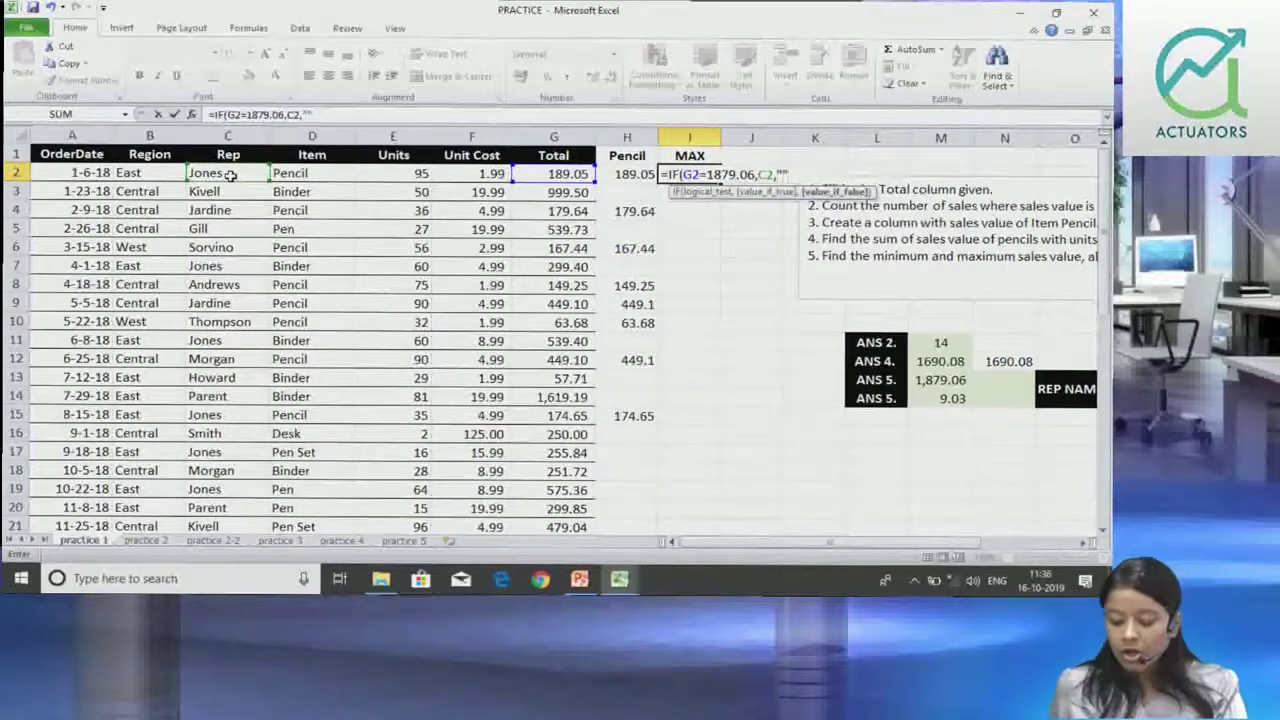
text("))
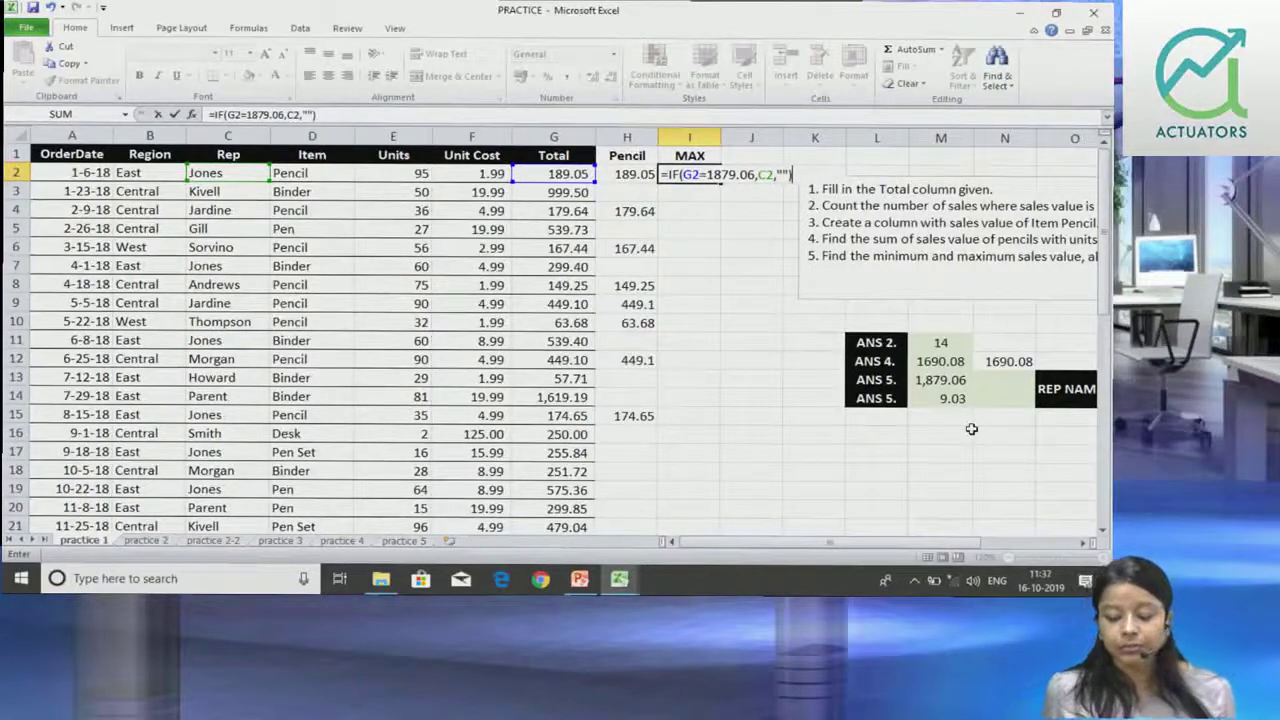
key(Return)
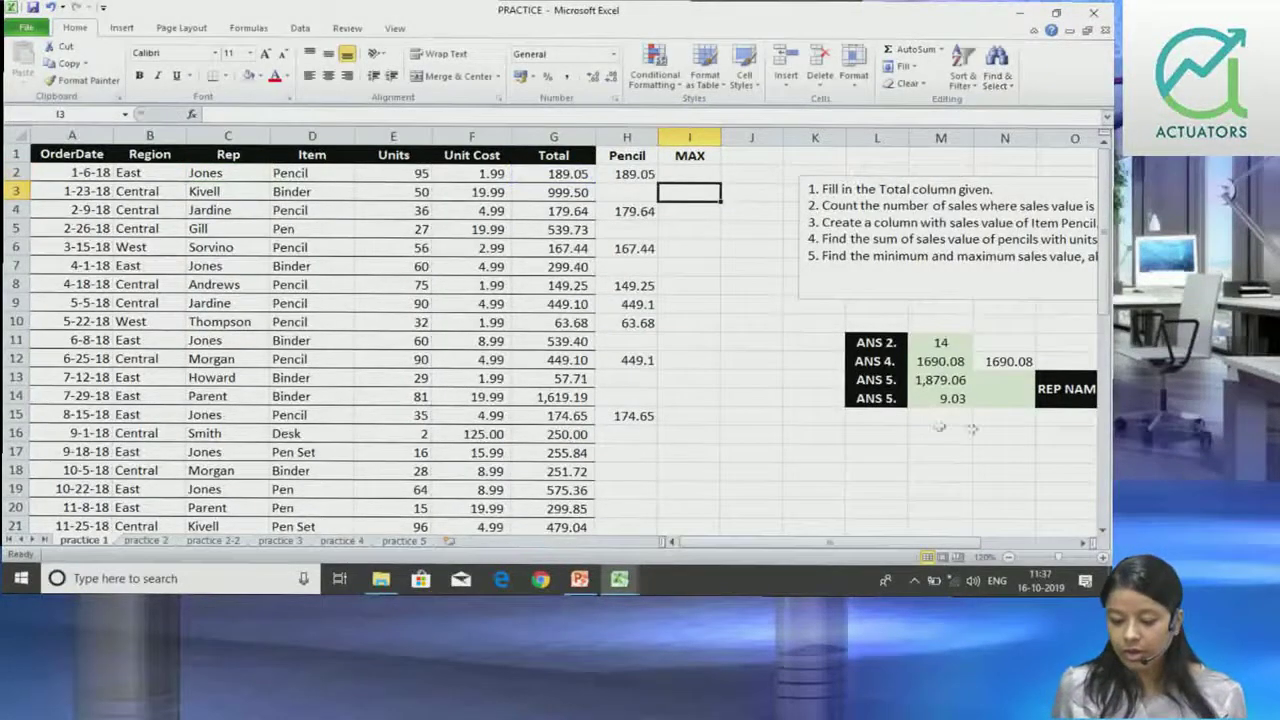
Fill the I2 formula down column I and verify Jardine appears in row 43 beside 1,879.06
click(679, 176)
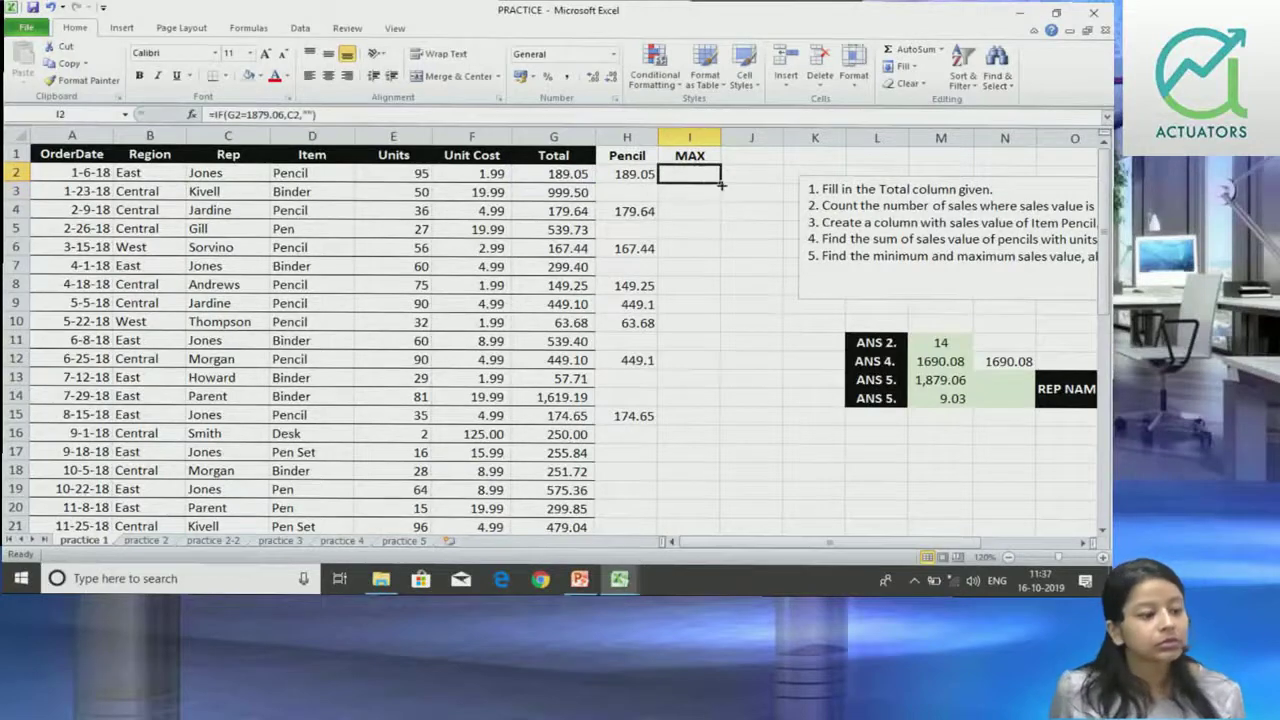
double_click(720, 184)
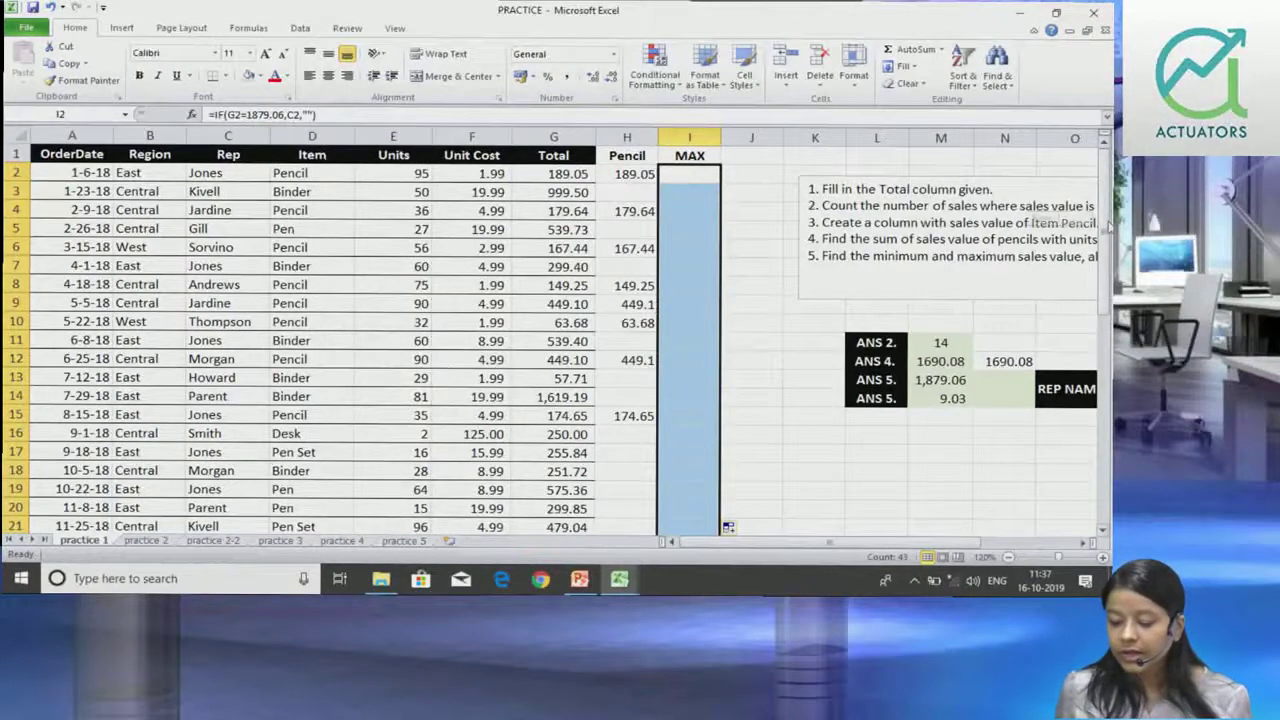
scroll(1108, 222, down, 3)
scroll(1108, 222, down, 3)
scroll(1108, 222, down, 3)
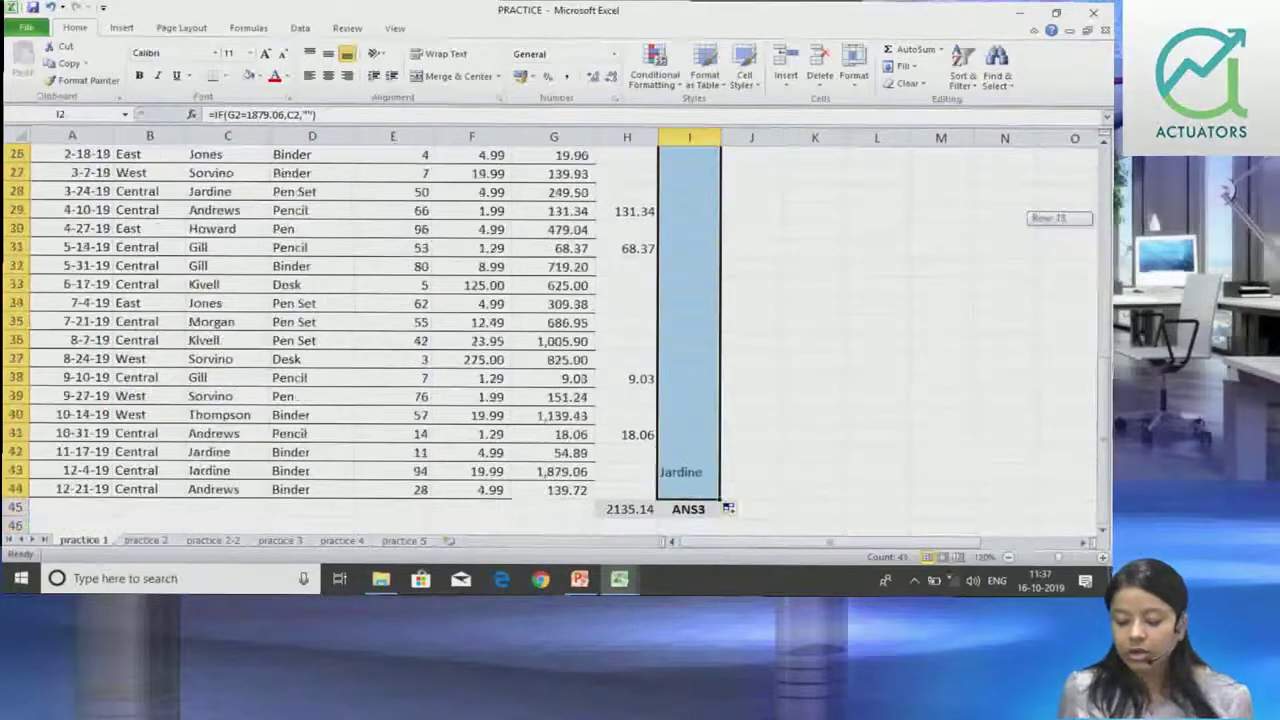
click(694, 473)
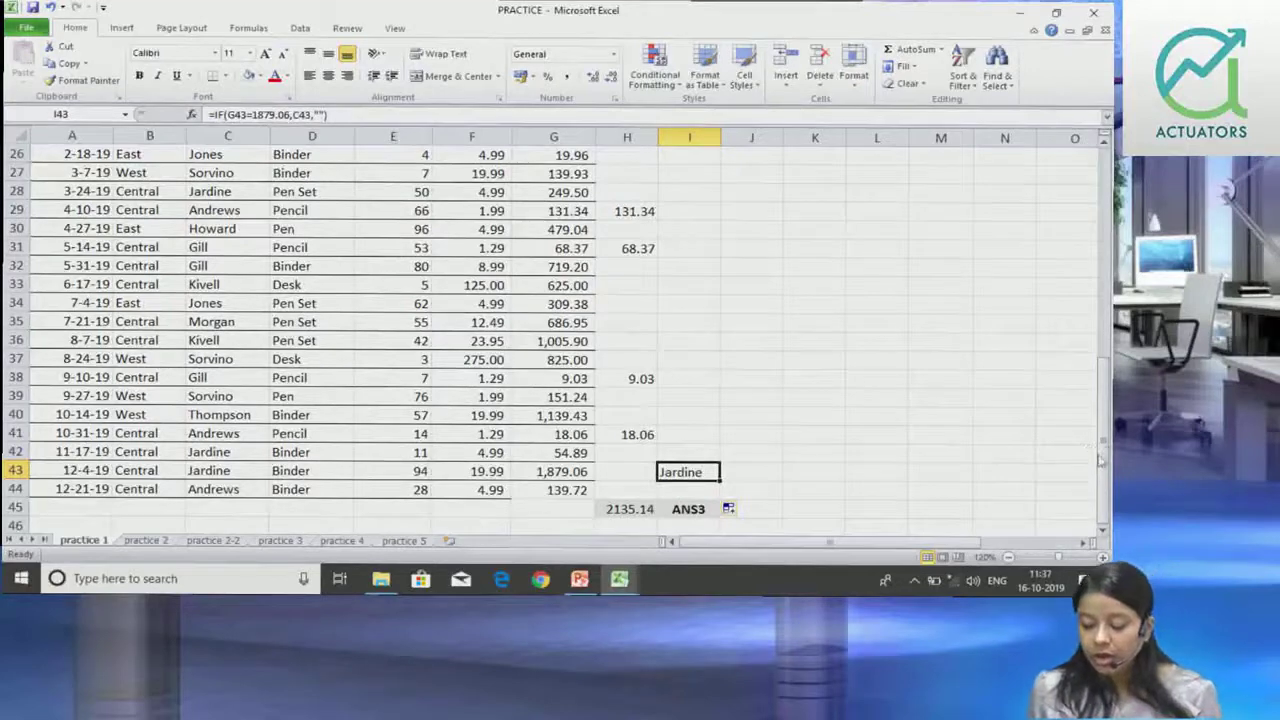
drag(1100, 460, 1101, 253)
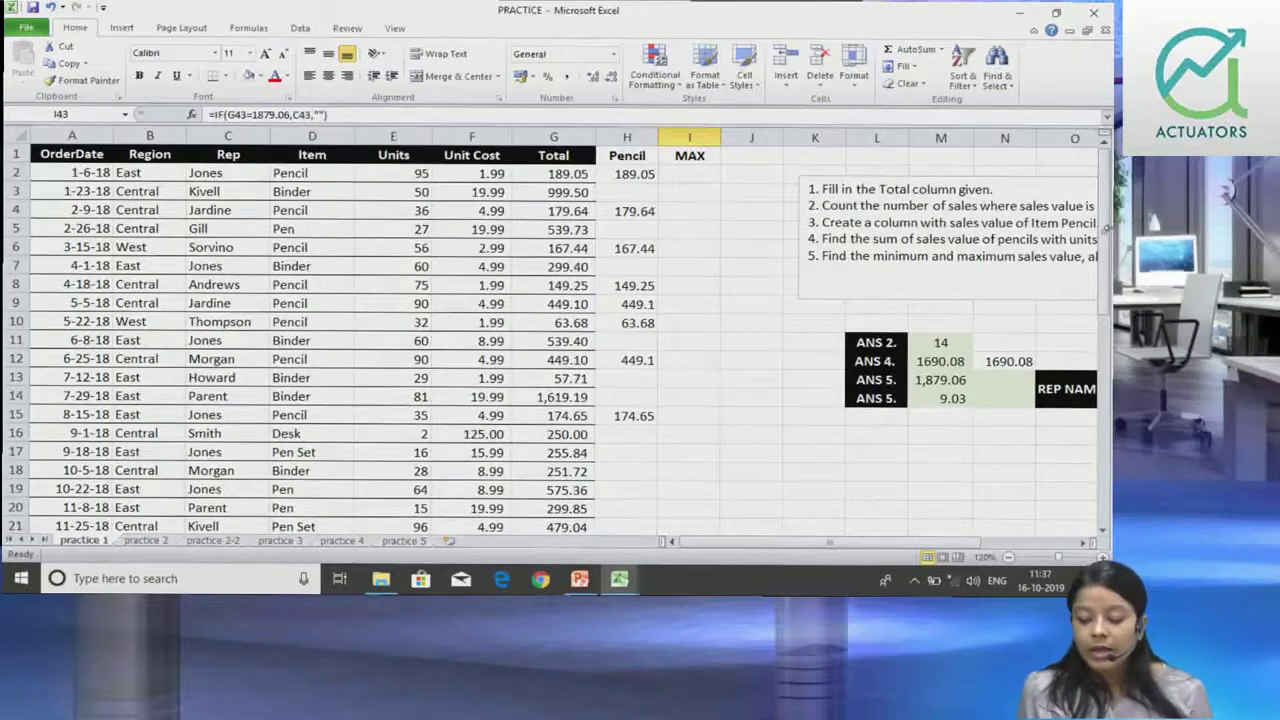
drag(1104, 242, 1100, 460)
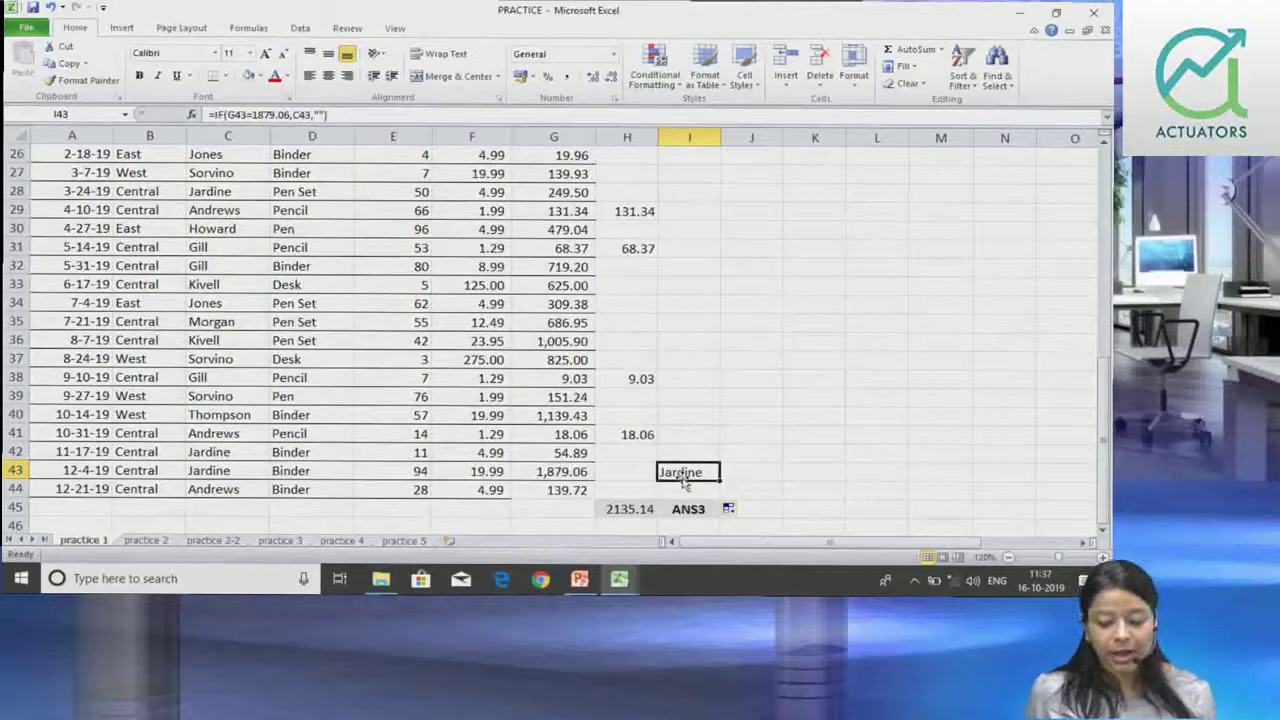
click(543, 470)
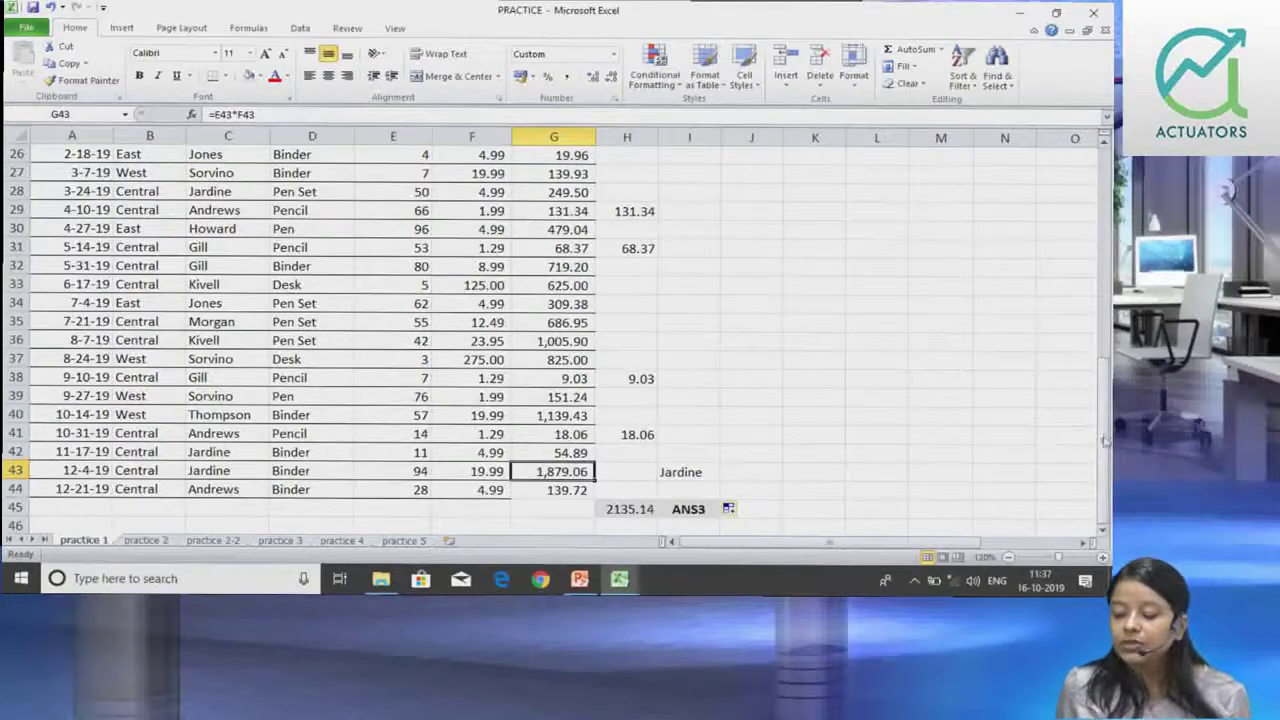
drag(1104, 440, 1104, 225)
click(999, 377)
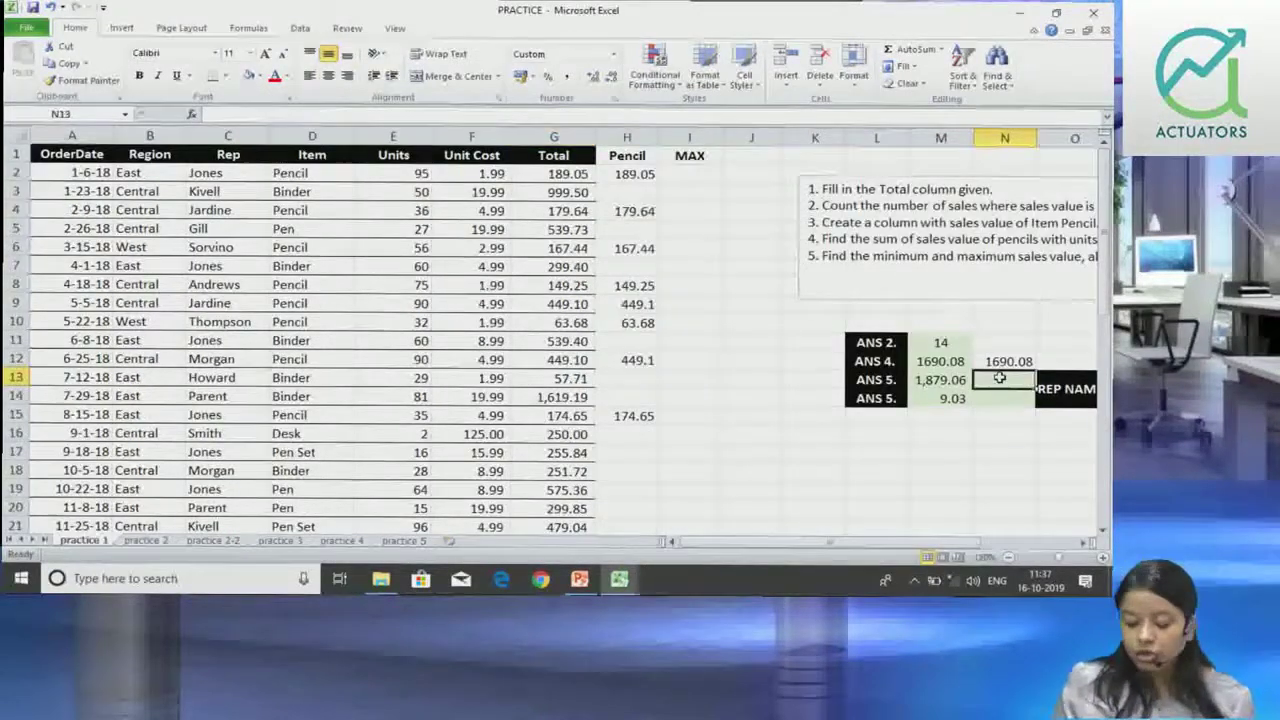
Enter =MAX(I2:I44) in N13 beside the 1,879.06 maximum
text(=)
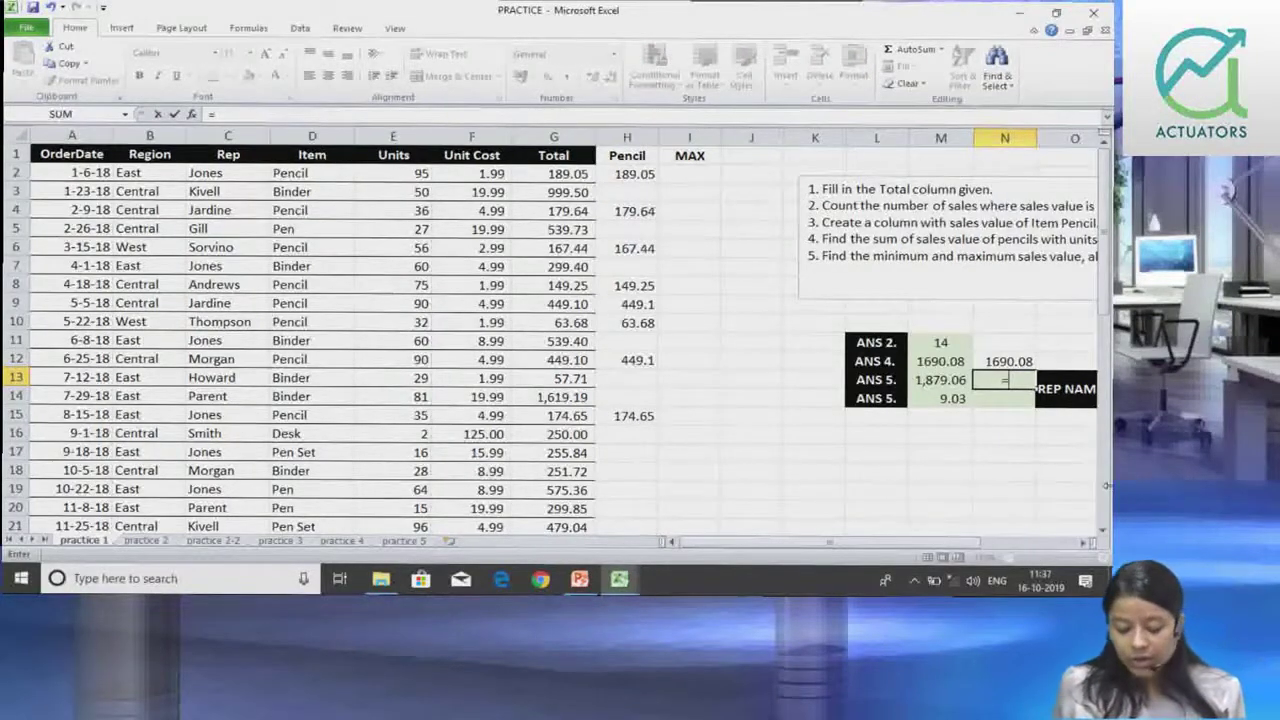
text(MA)
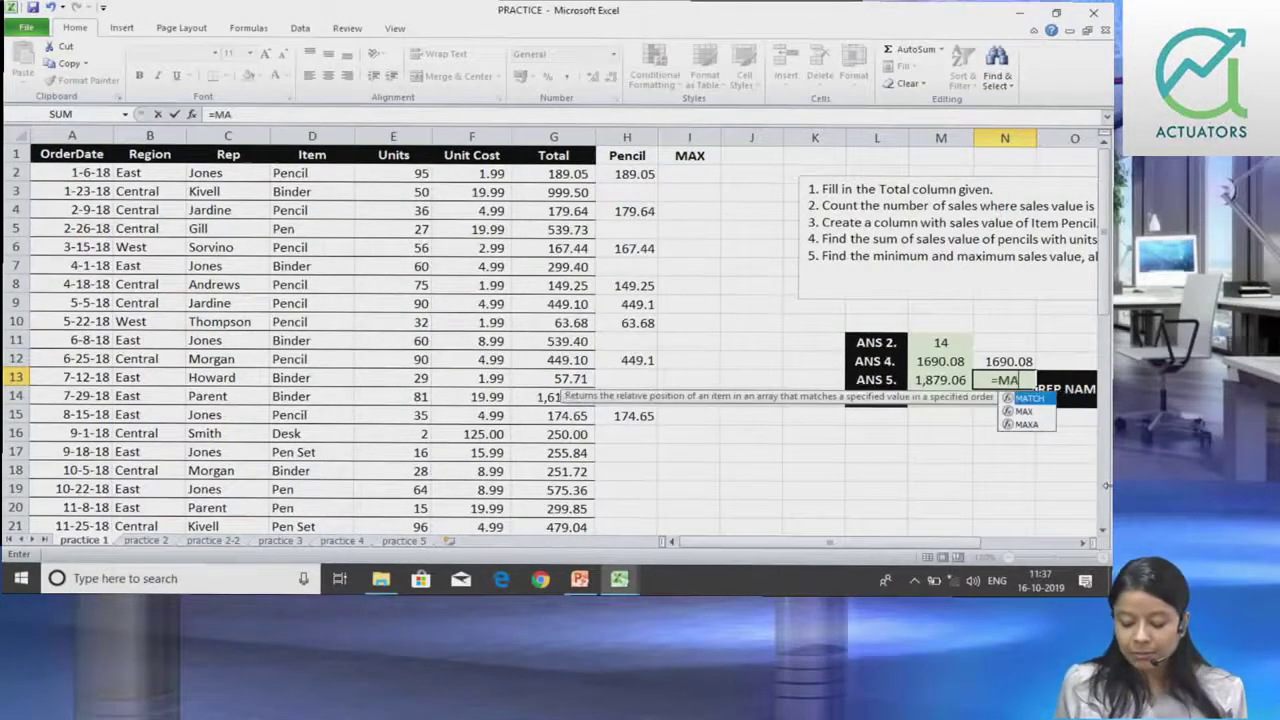
text(X()
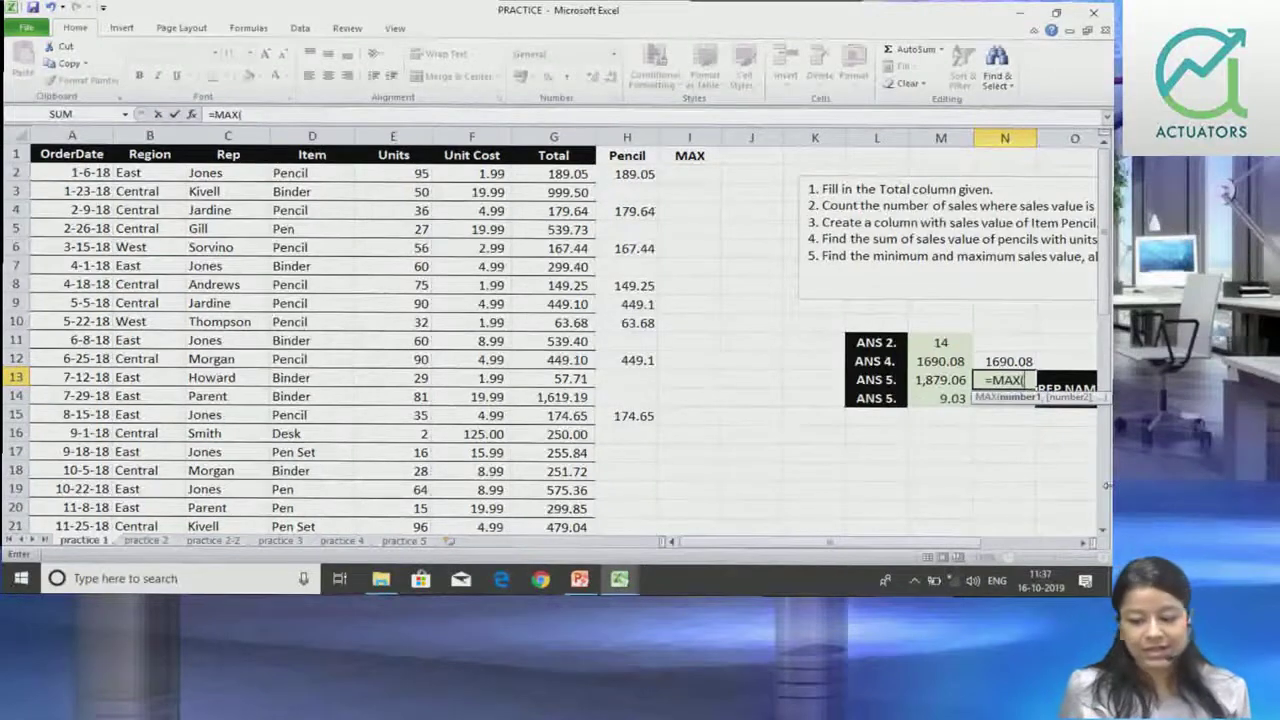
click(705, 166)
key(ctrl+shift+Down)
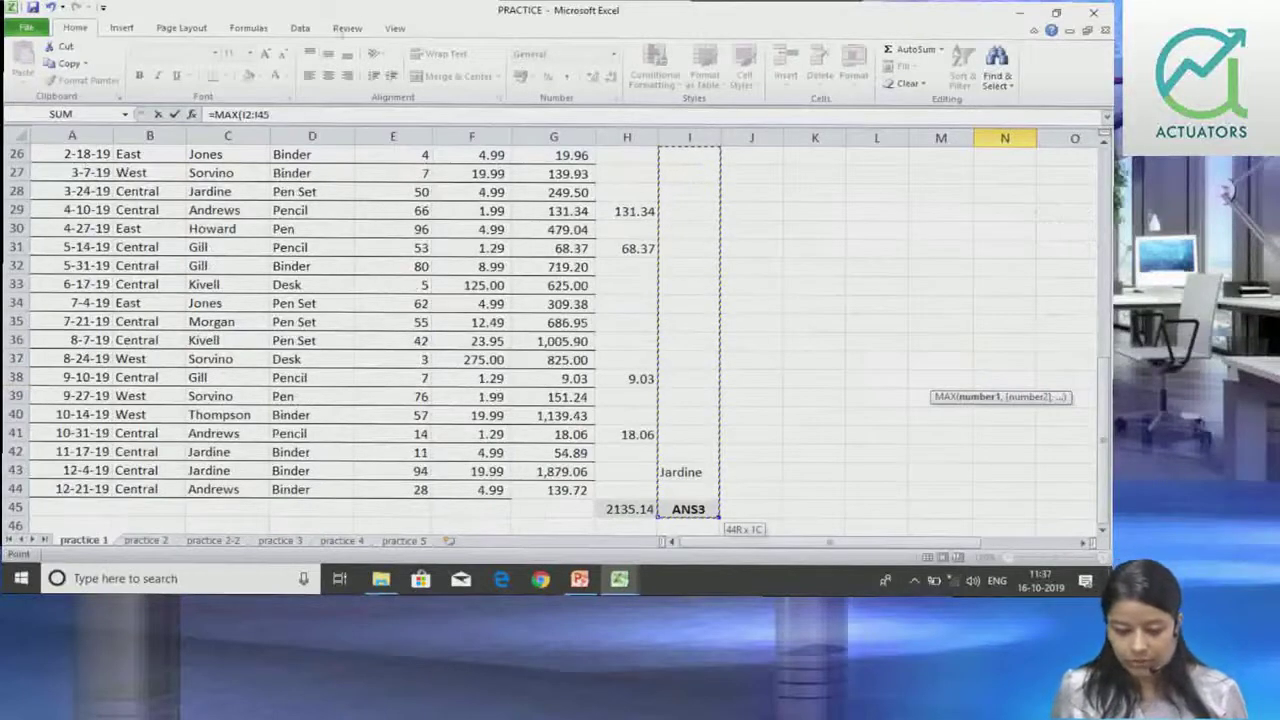
click(284, 114)
key(BackSpace)
text(4)
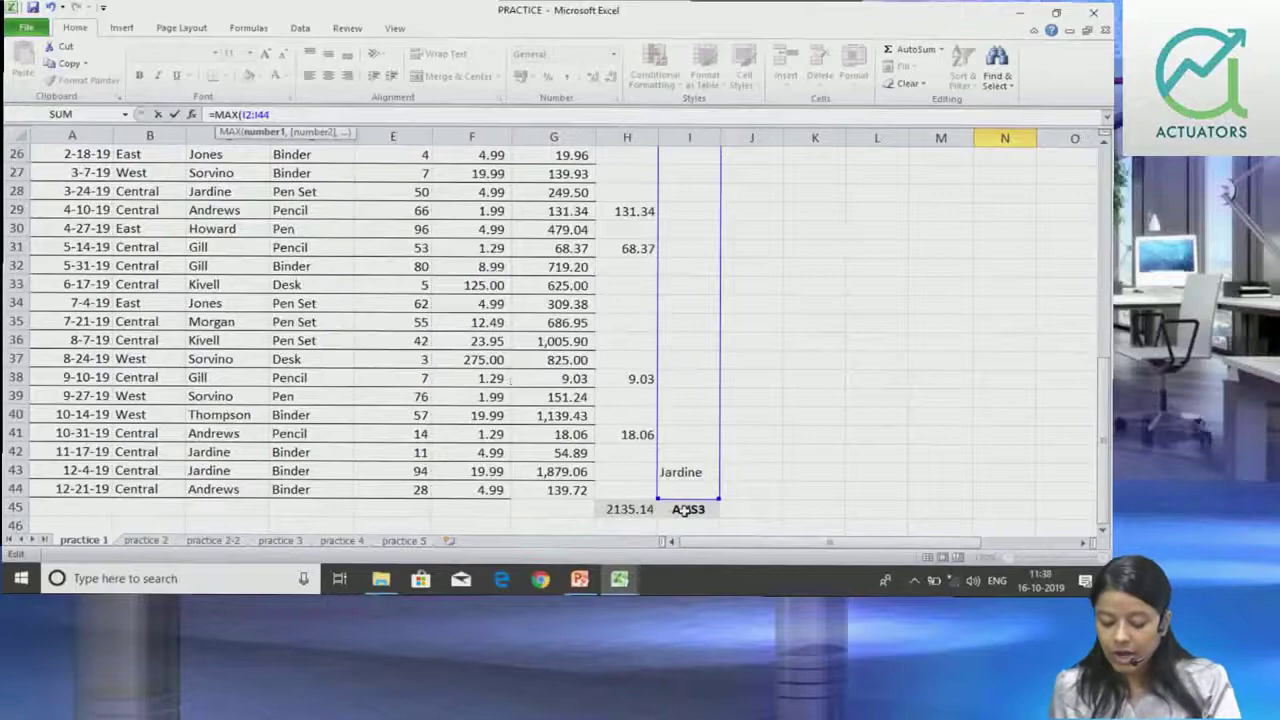
key(Return)
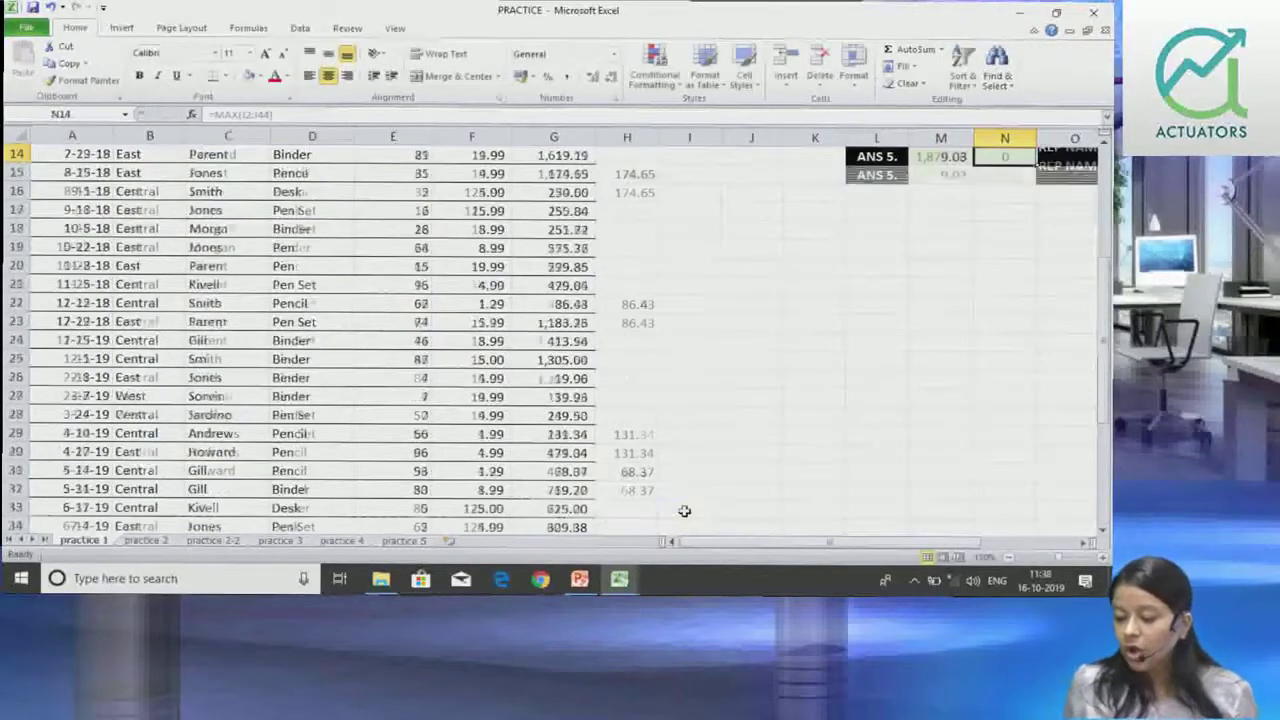
Clear the MAX formula from N13 after it returns 0
scroll(684, 511, up, 1)
scroll(684, 511, up, 1)
scroll(684, 511, up, 1)
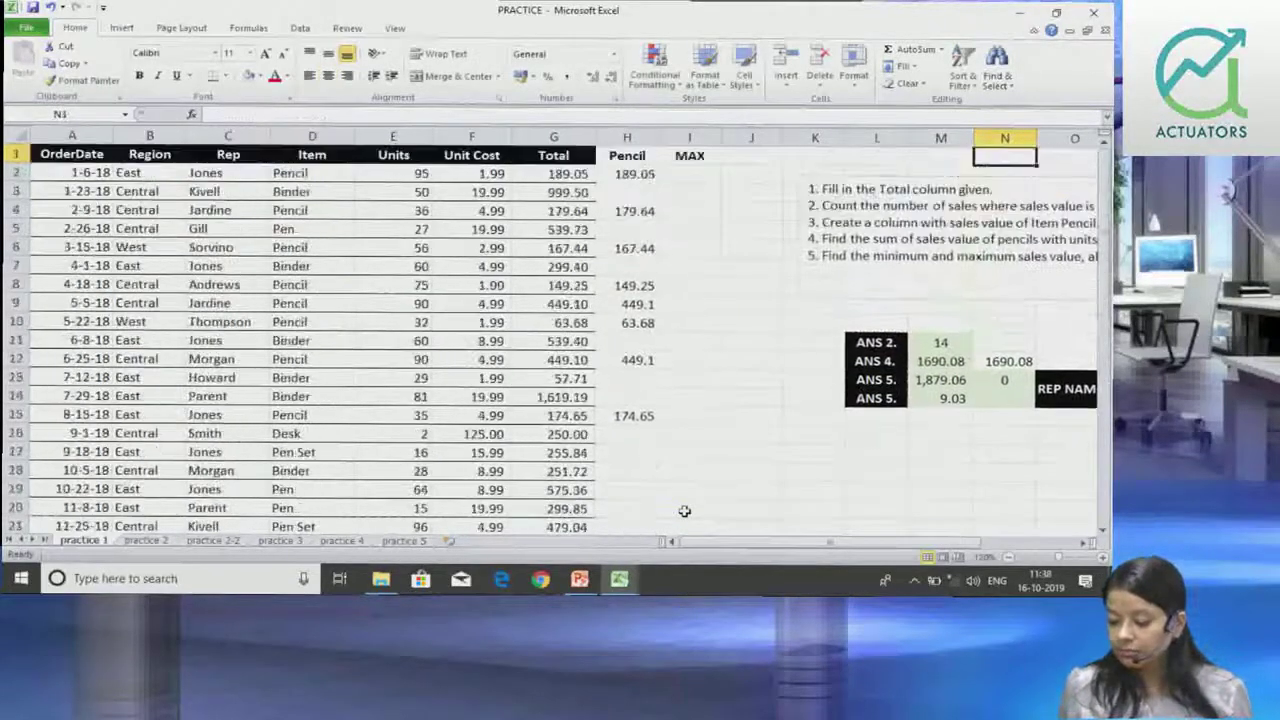
key(Down)
key(Down)
key(Down)
key(Up)
key(Up)
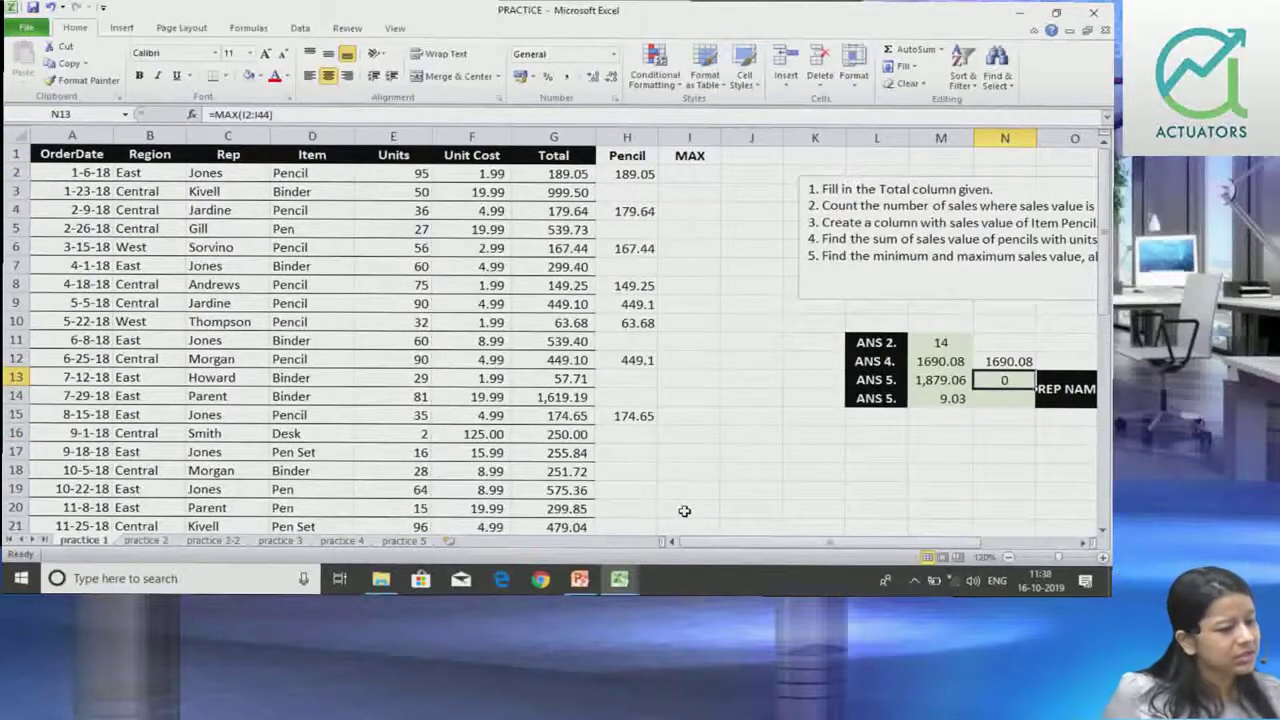
key(BackSpace)
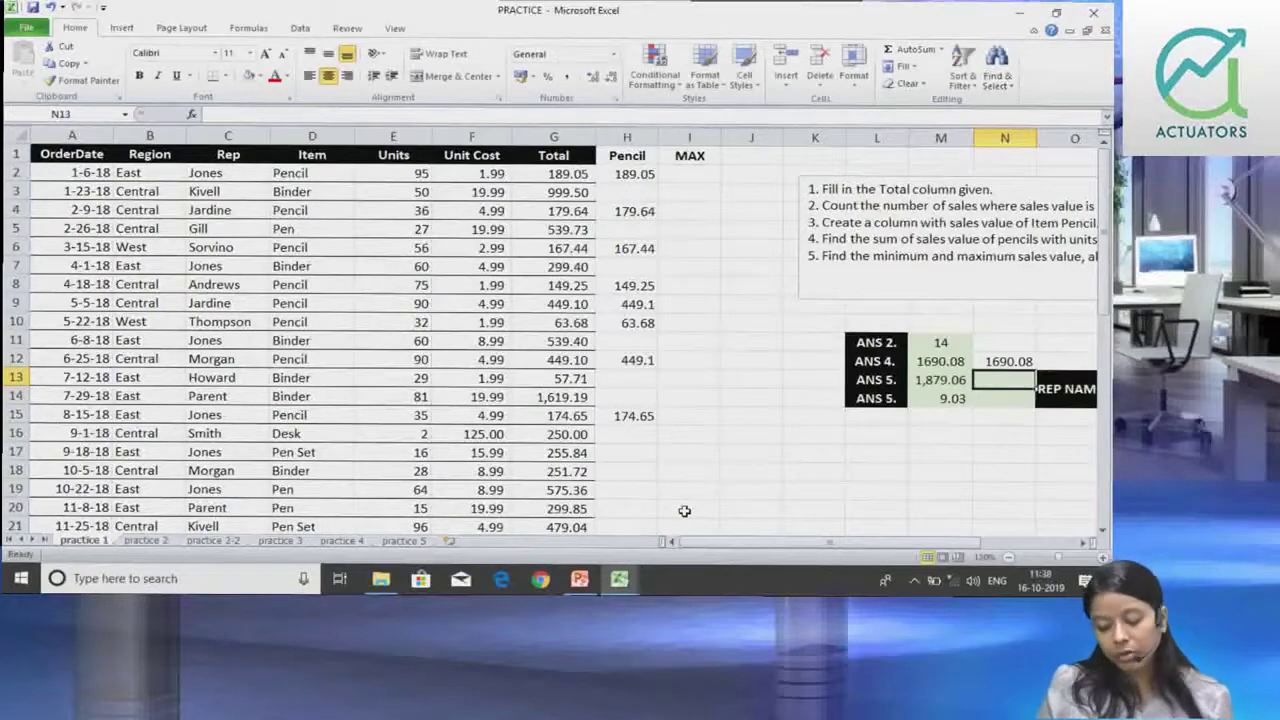
Enter =I43 in N13 so it shows the rep name Jardine beside 1,879.06
text(=)
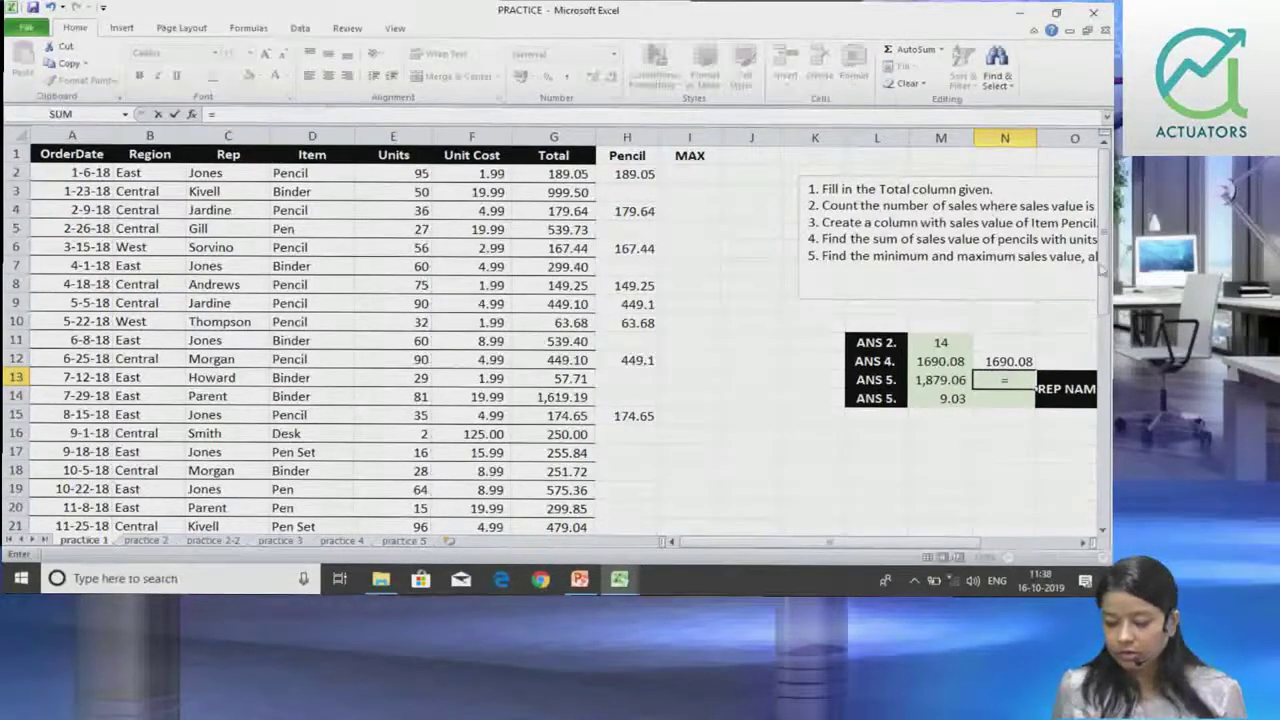
drag(1107, 268, 1105, 525)
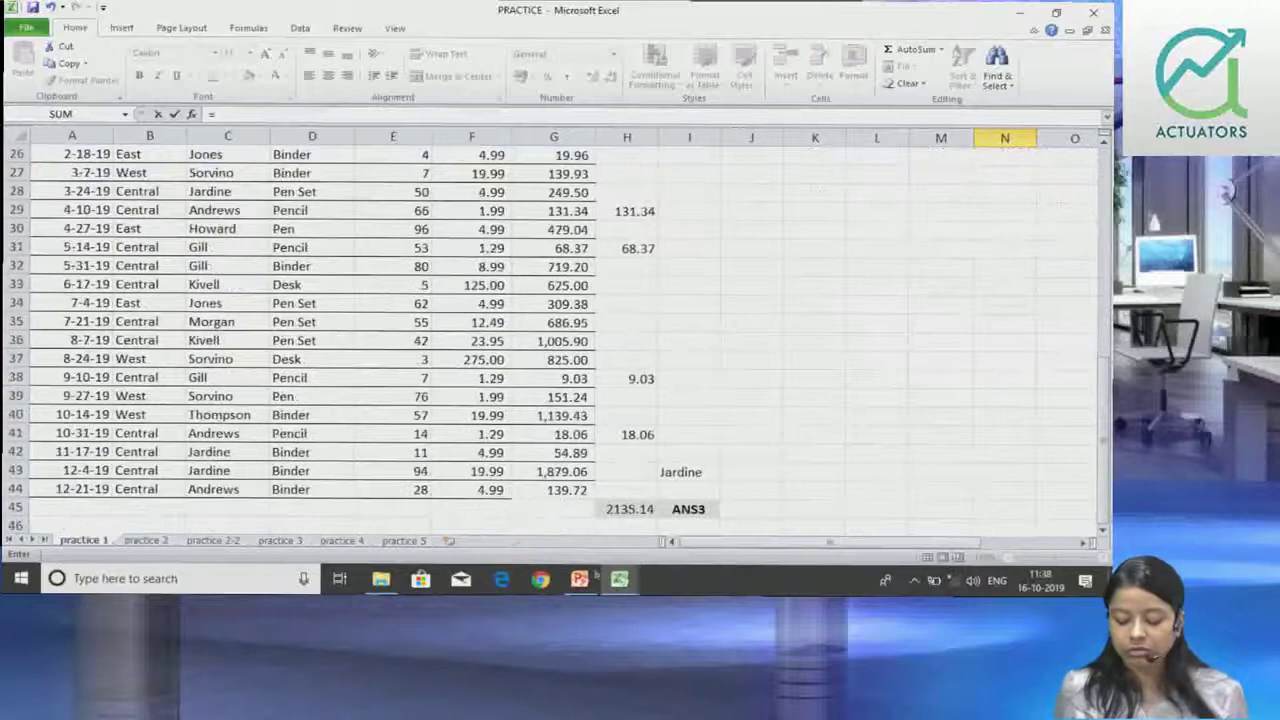
click(696, 472)
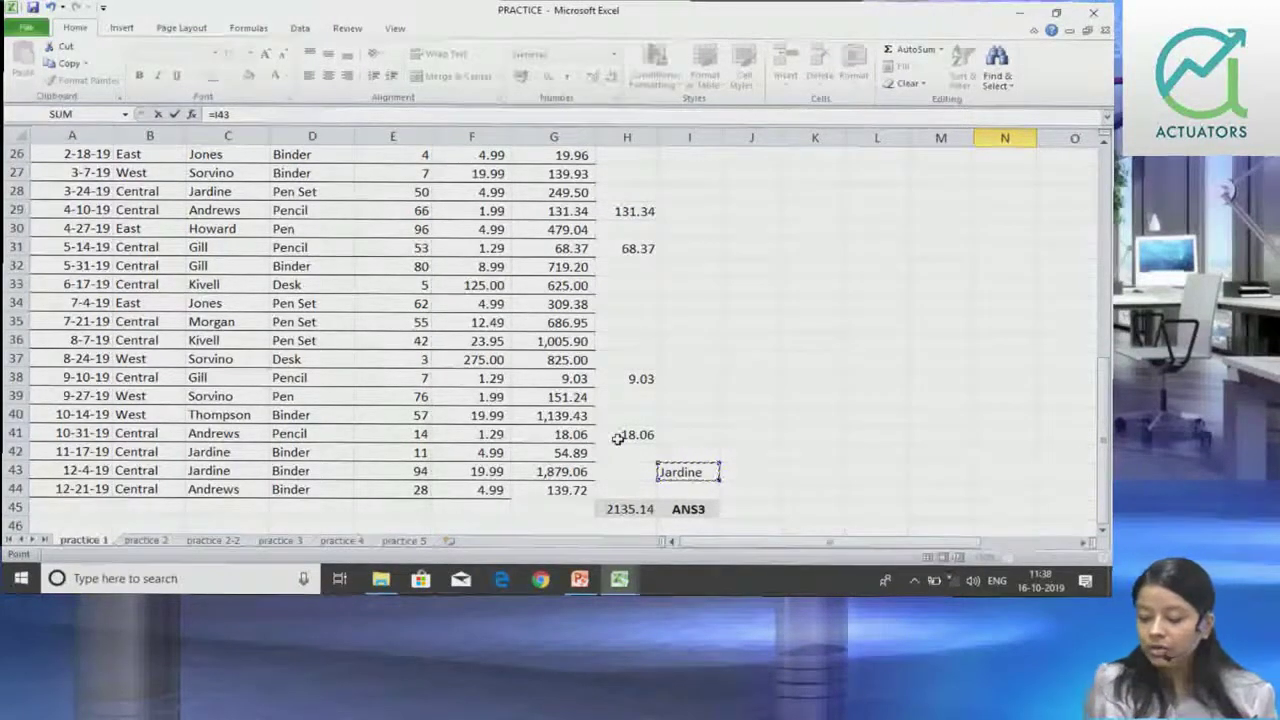
key(Return)
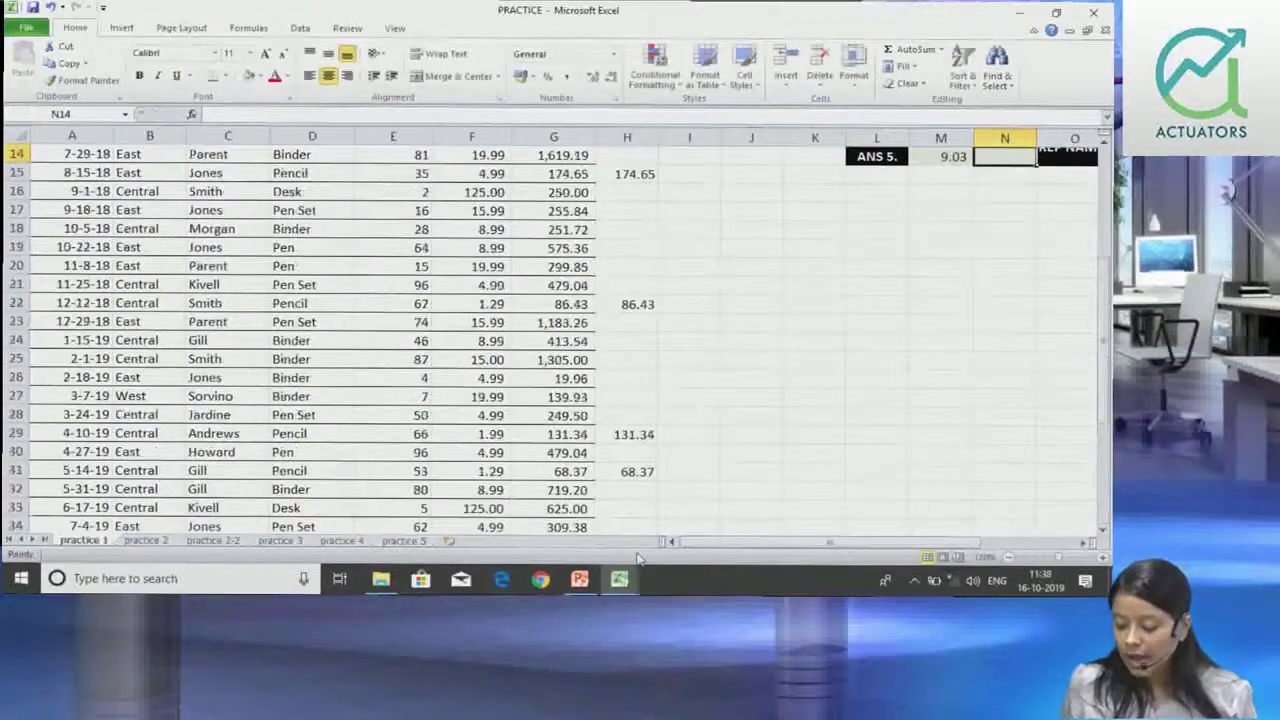
key(Up)
key(Up)
key(Up)
key(Down)
key(Down)
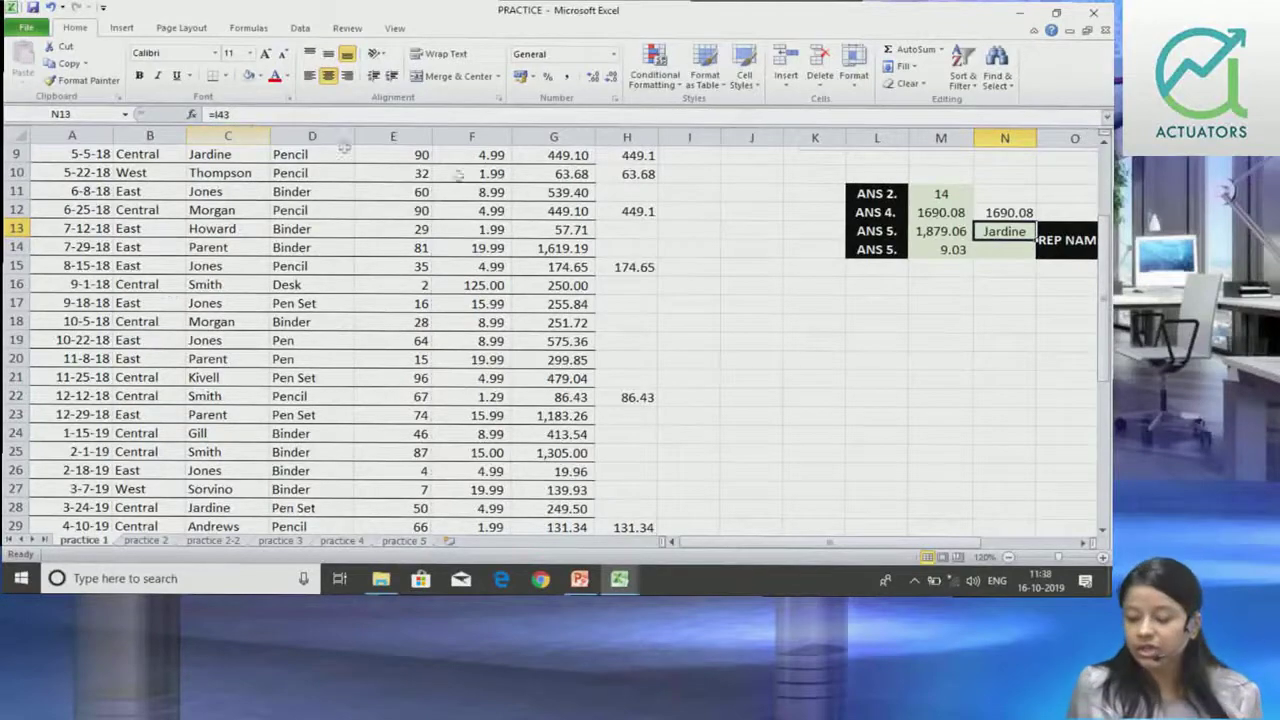
drag(1105, 318, 1104, 312)
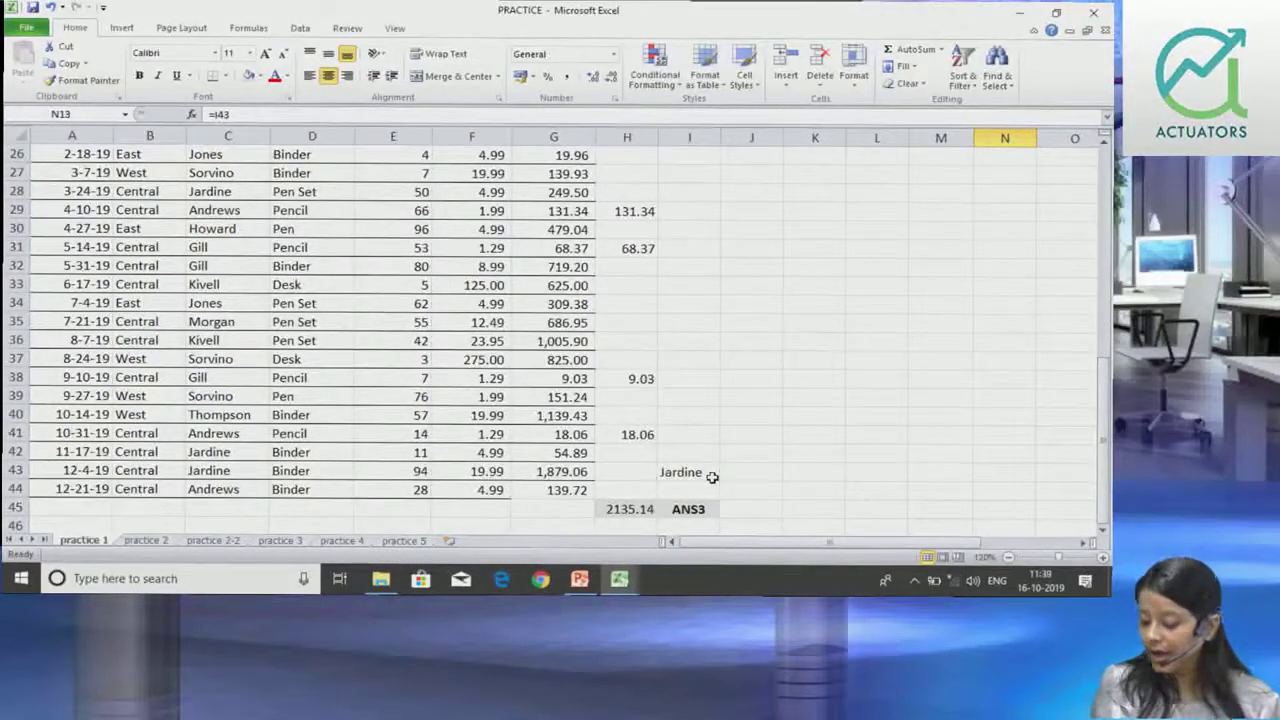
Add a bold MIN heading in cell J1
key(Up)
key(Up)
key(Up)
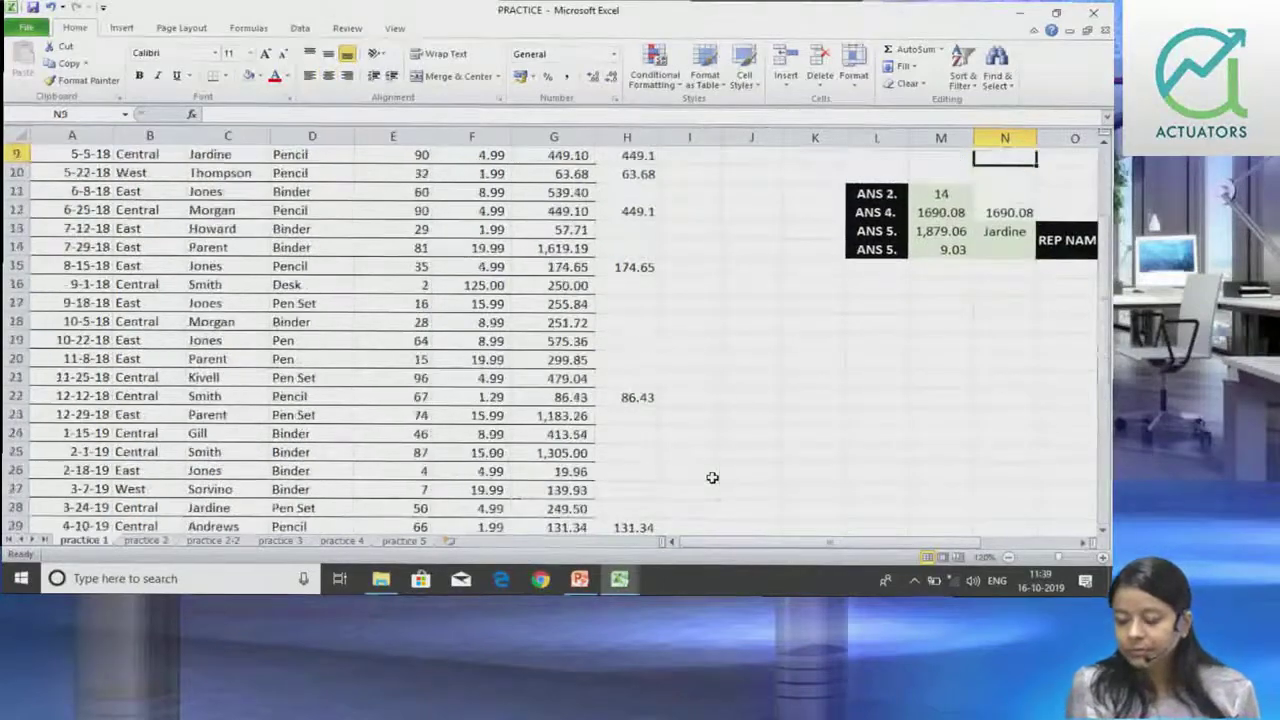
key(Up)
key(Up)
key(Up)
key(Up)
key(Up)
key(Left)
key(Left)
key(Left)
key(Left)
key(Left)
key(Right)
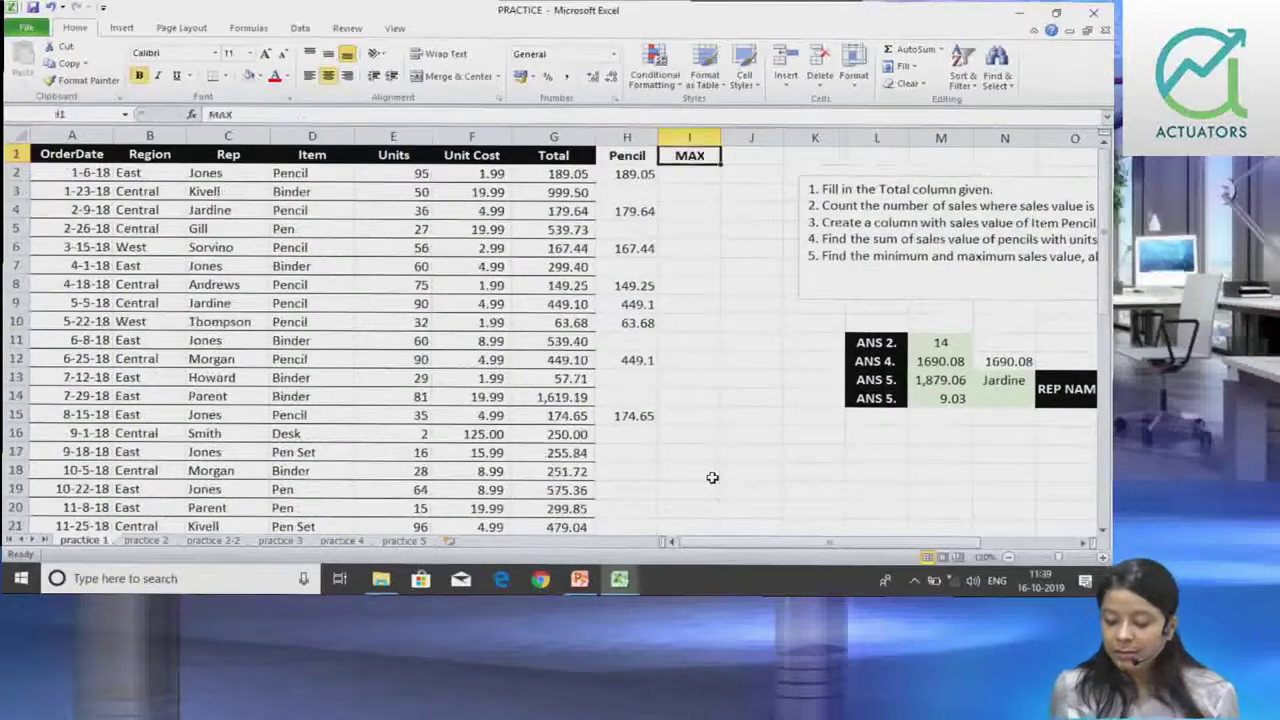
key(Right)
text(MIN)
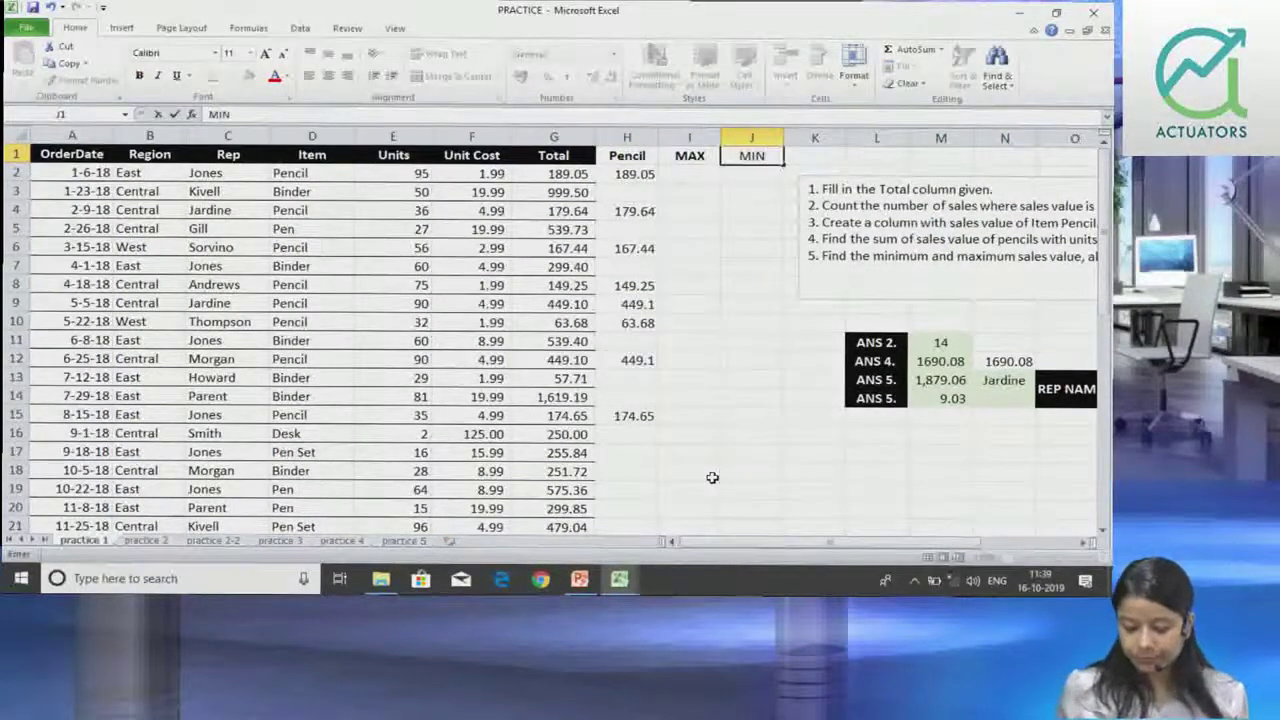
key(ctrl+Return)
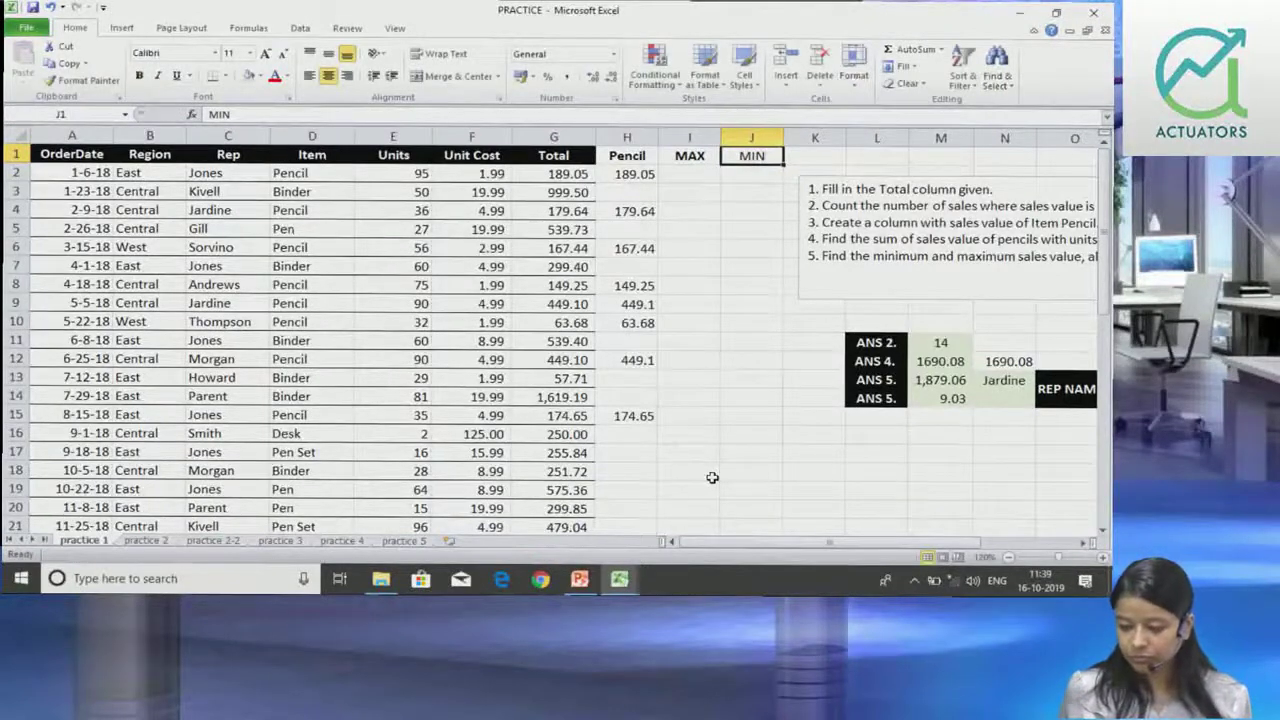
key(ctrl+b)
In J2 enter =IF(G2=$M$14,C2,"") to return the rep name at the 9.03 minimum
click(752, 173)
text(=)
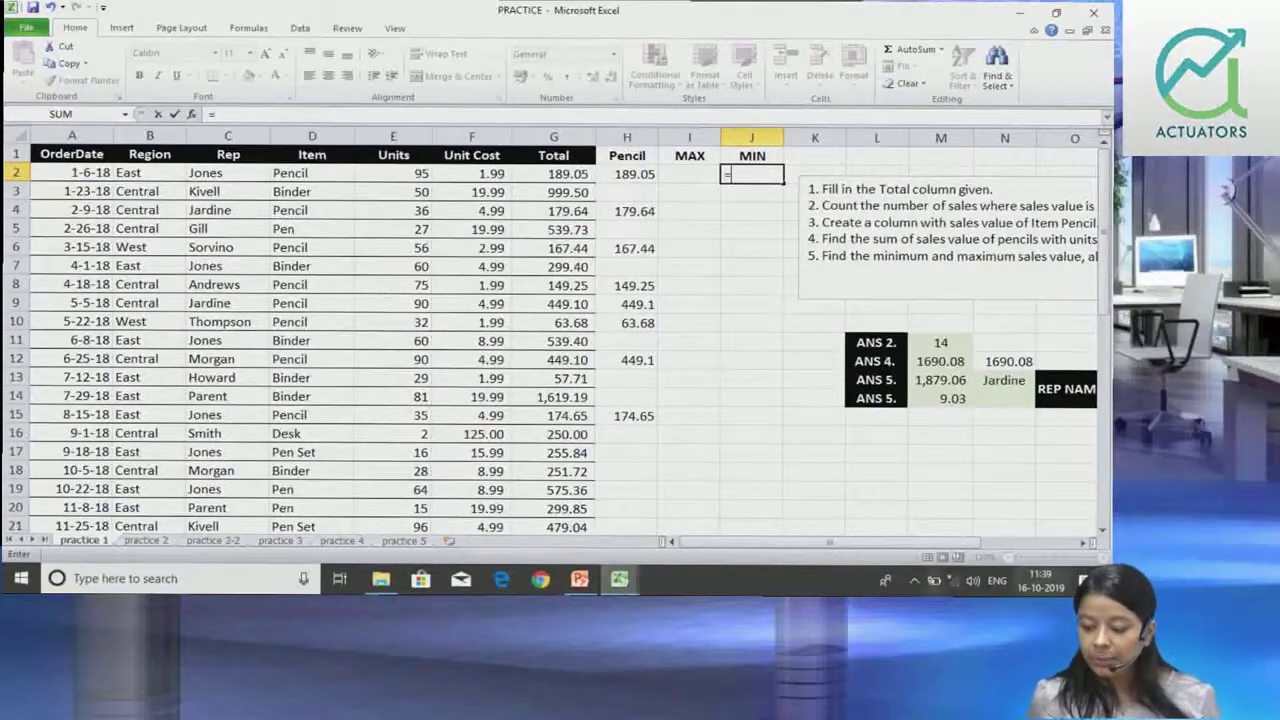
scroll(1105, 281, down, 4)
scroll(1105, 281, down, 4)
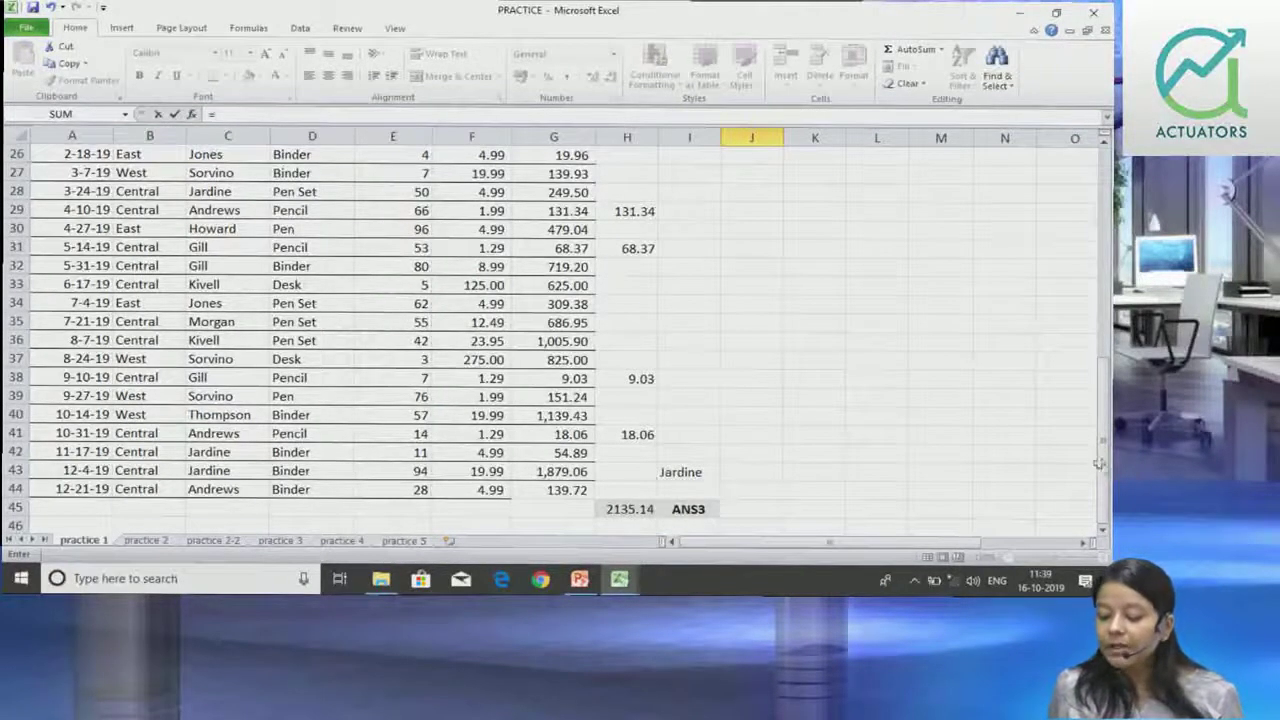
scroll(1083, 474, up, 8)
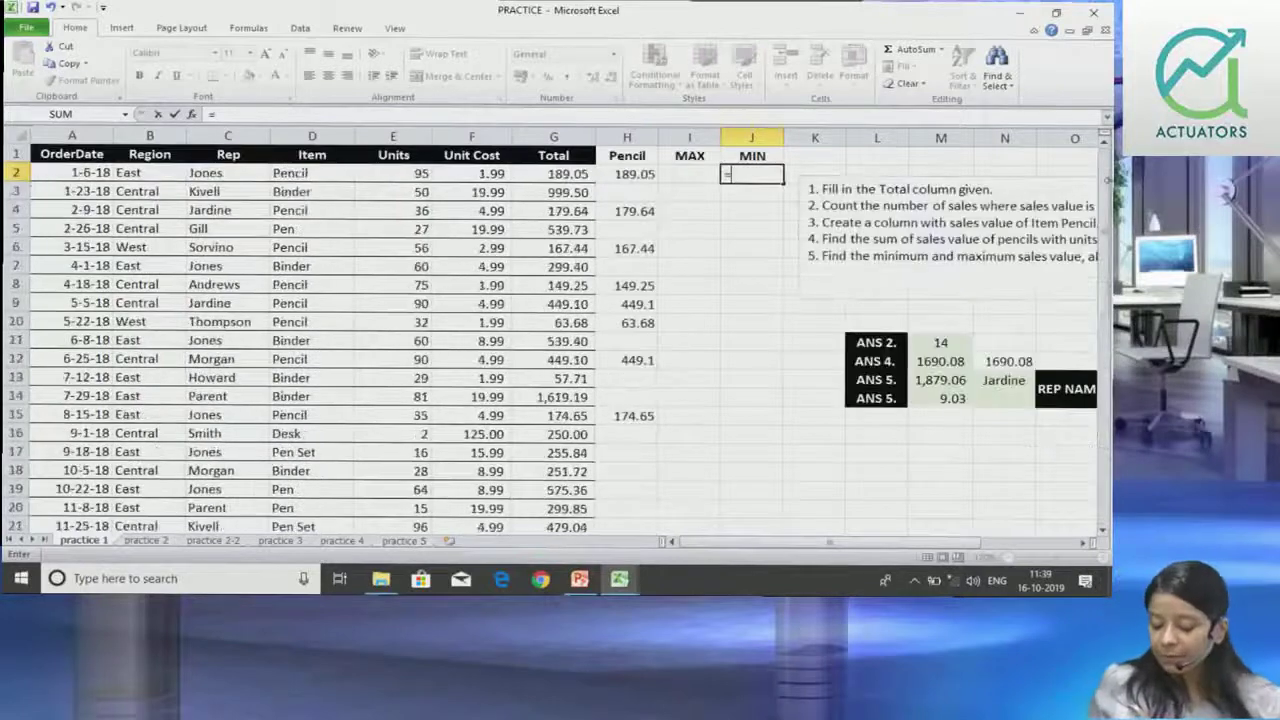
text(IF()
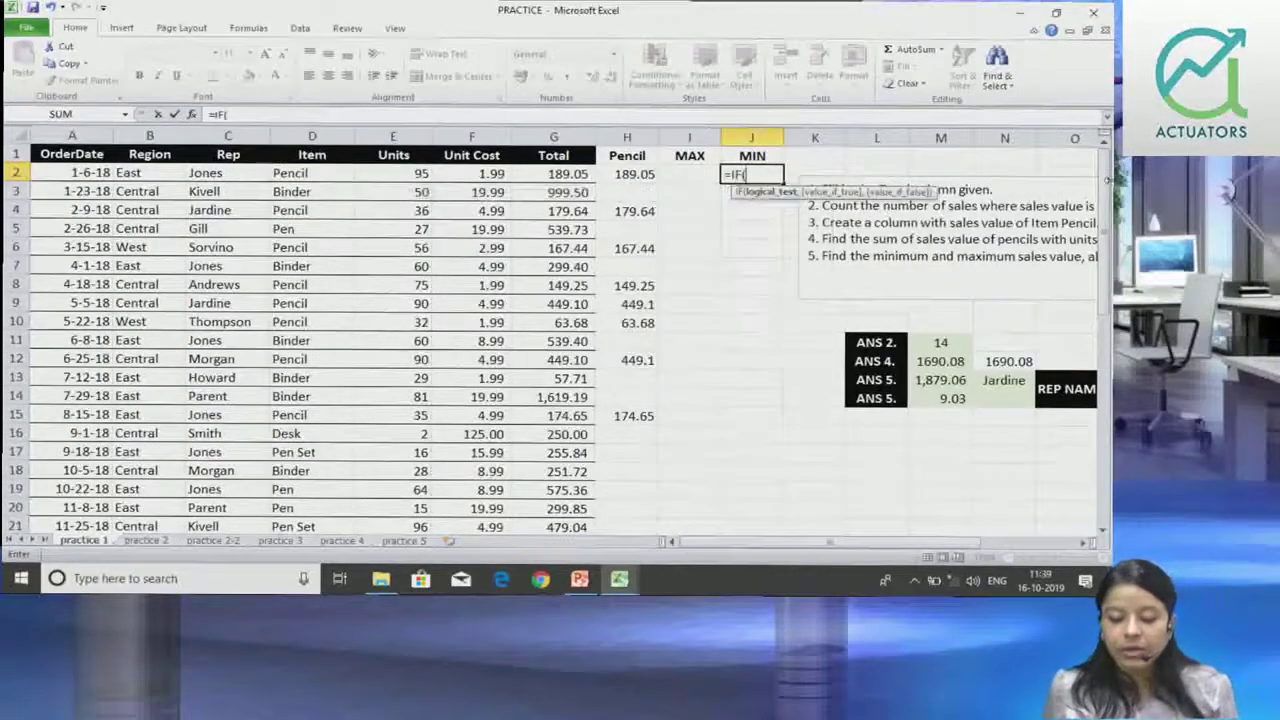
click(568, 175)
text(=)
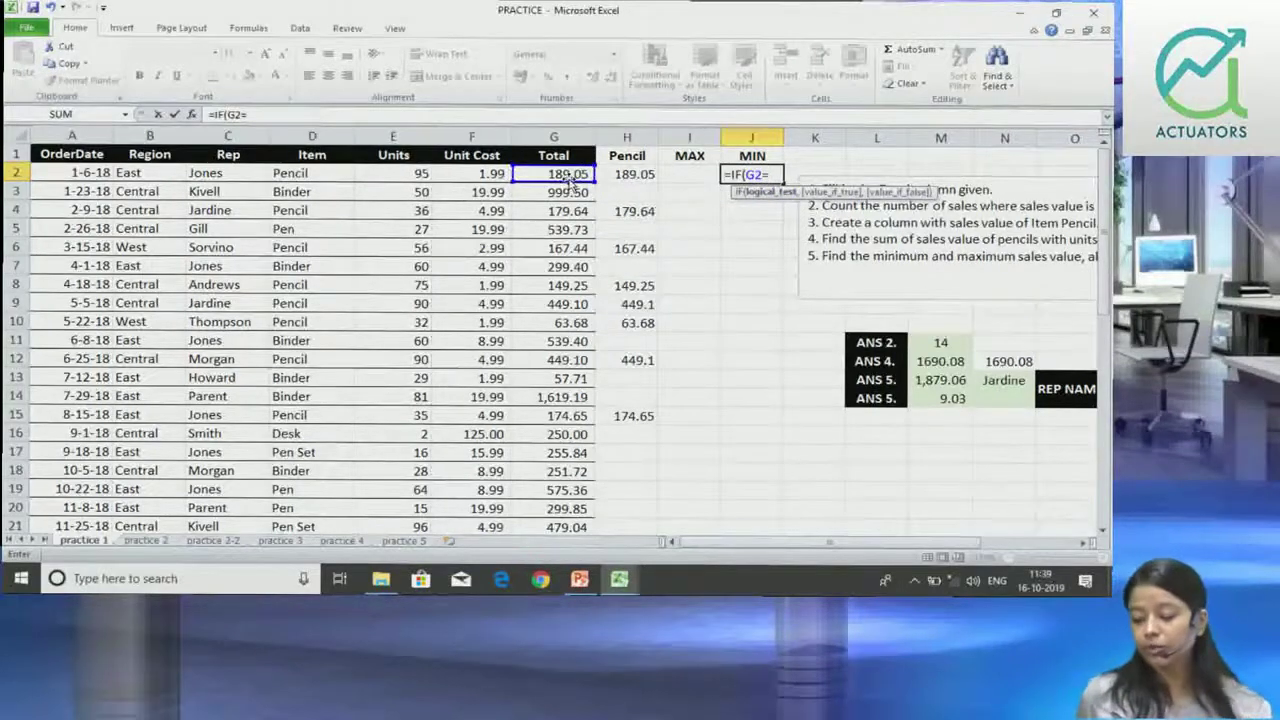
click(957, 398)
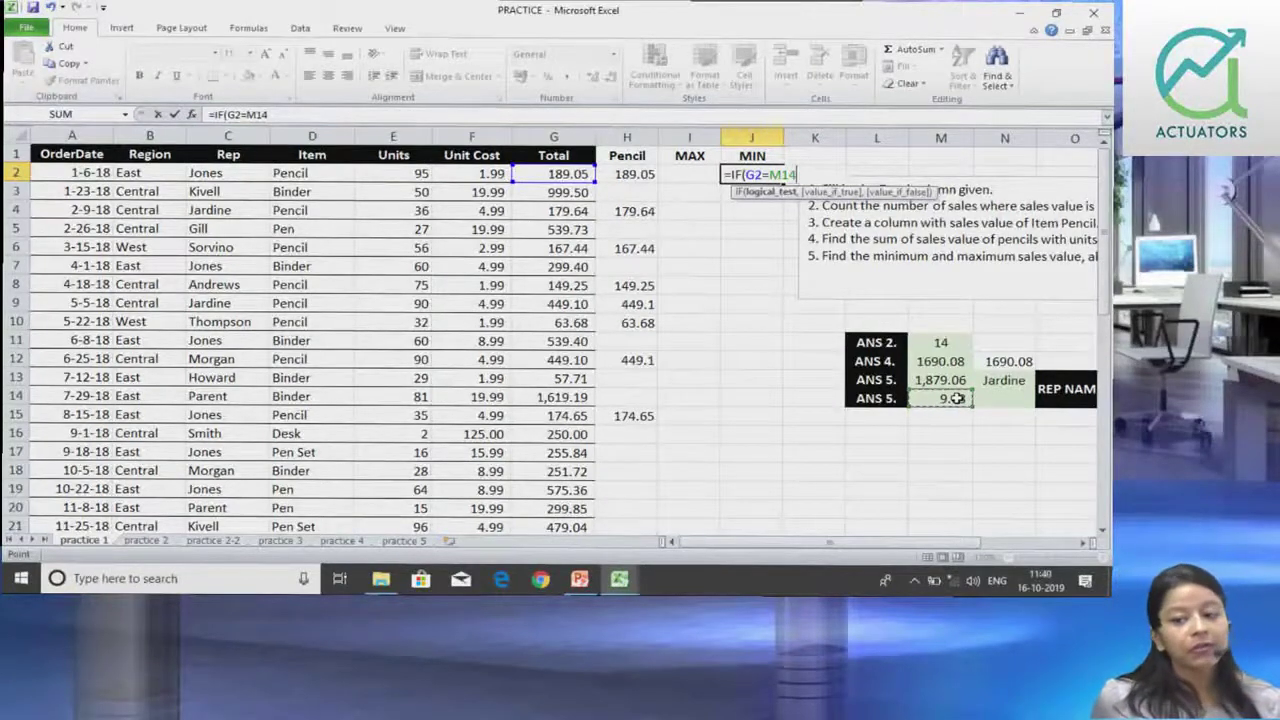
key(F4)
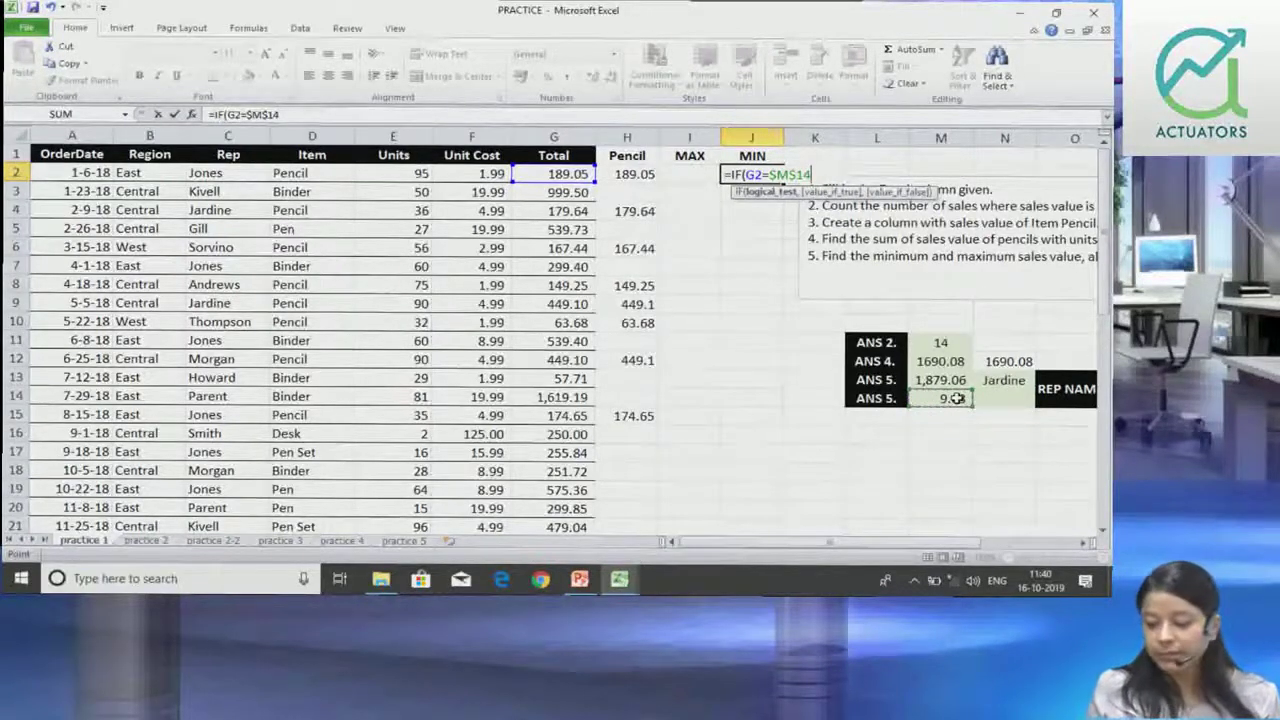
text(,)
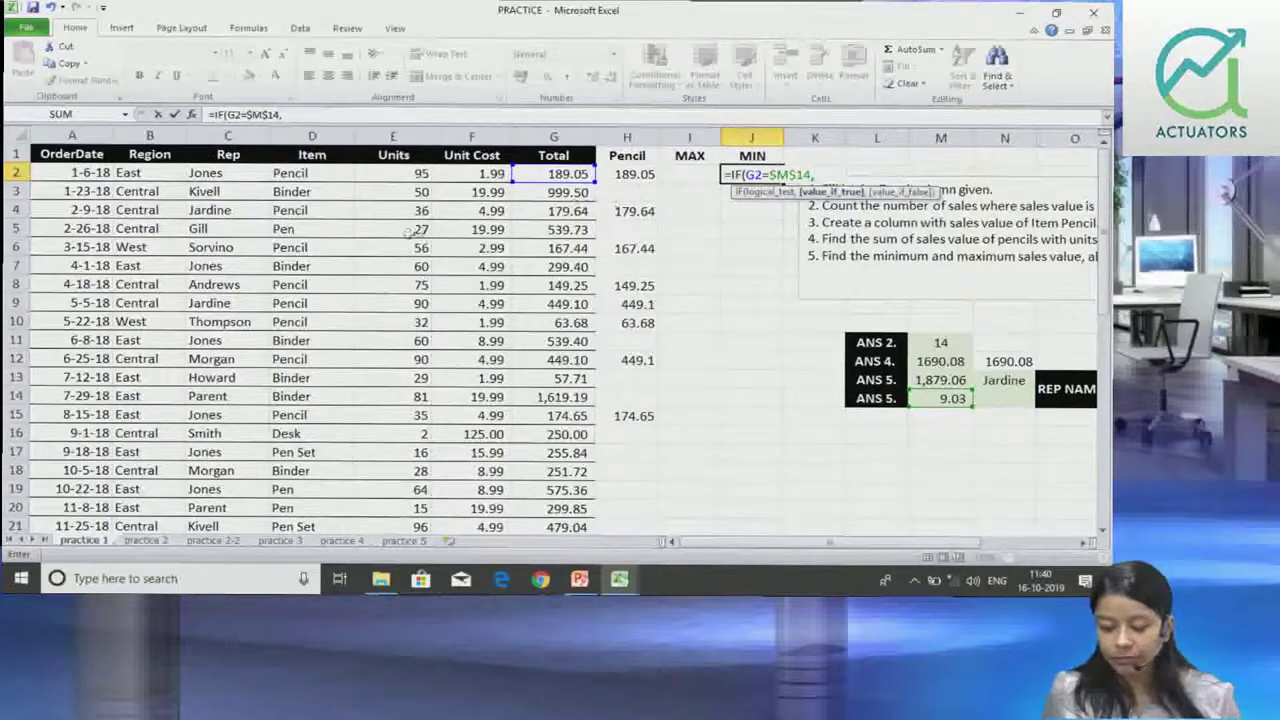
click(238, 177)
text(,")
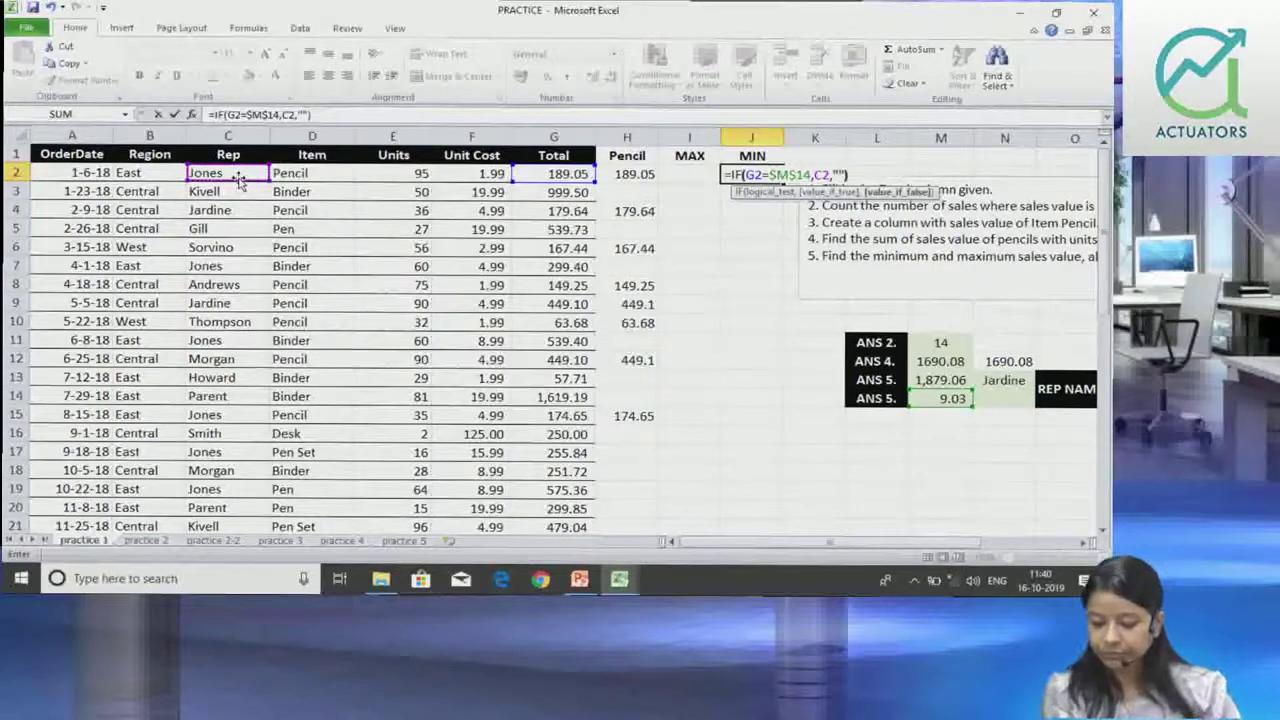
key(Up)
click(763, 174)
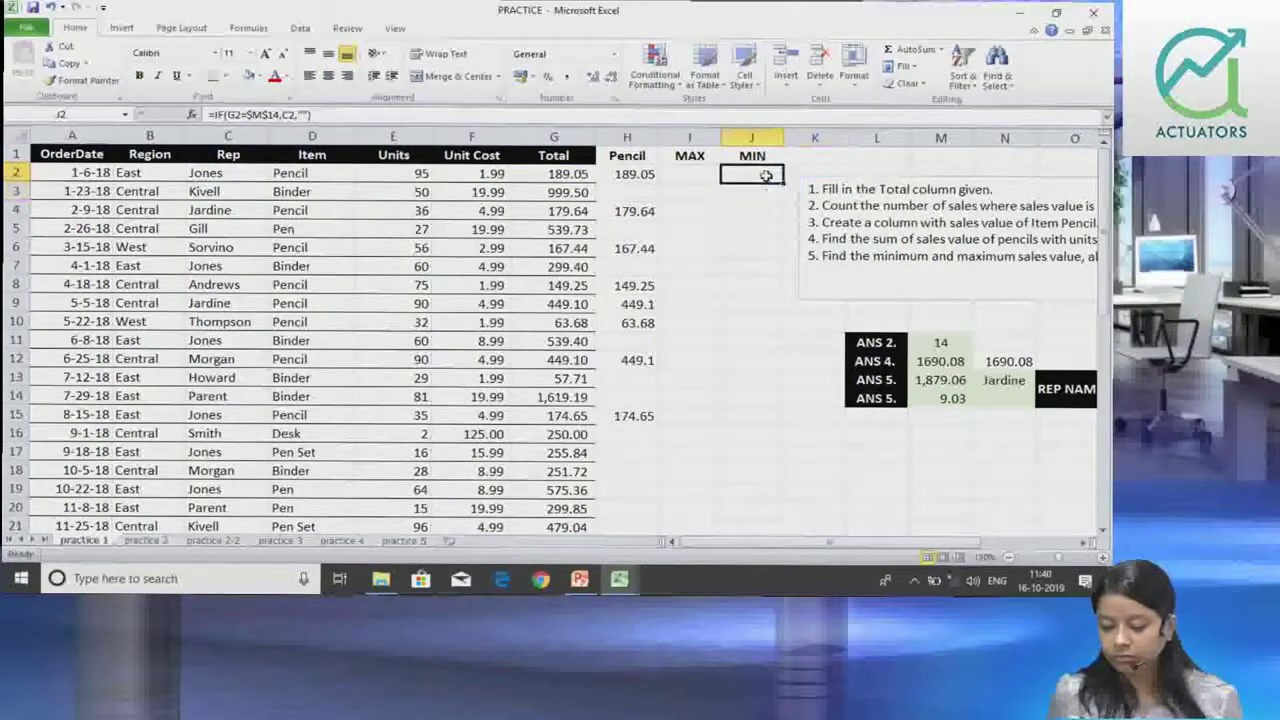
Fill the J2 MIN formula down column J
double_click(784, 179)
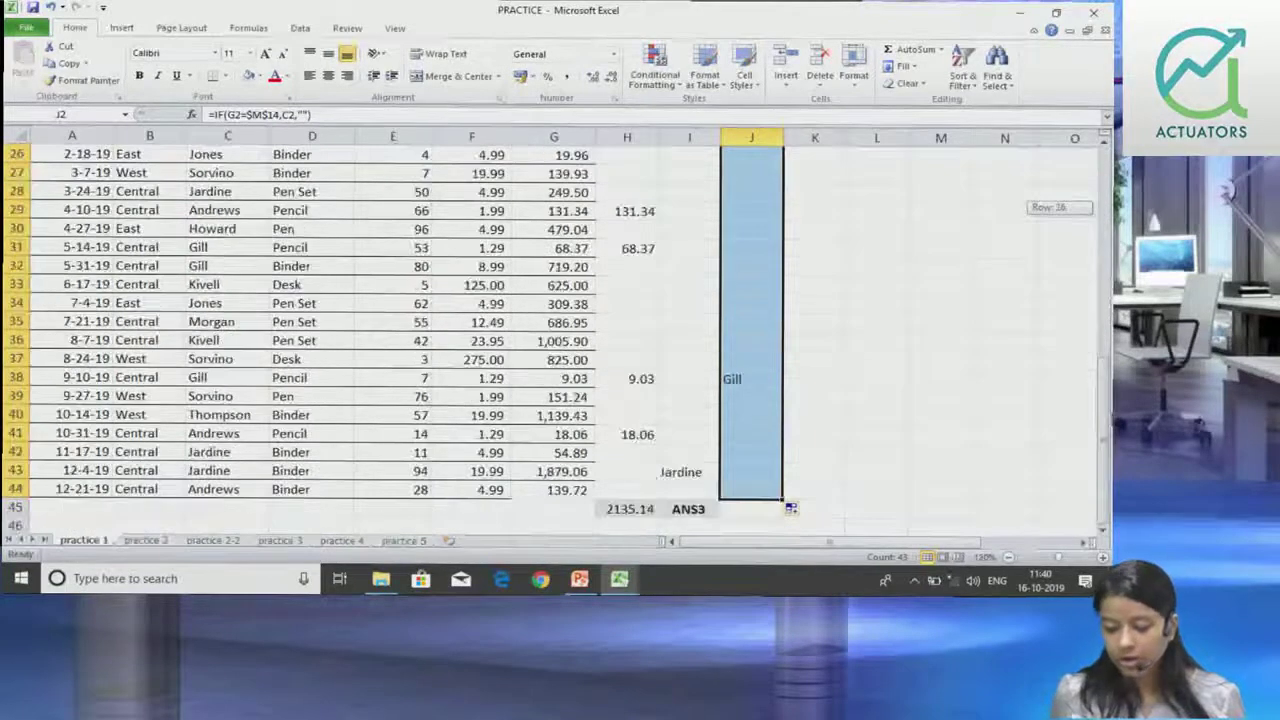
drag(1100, 210, 1106, 418)
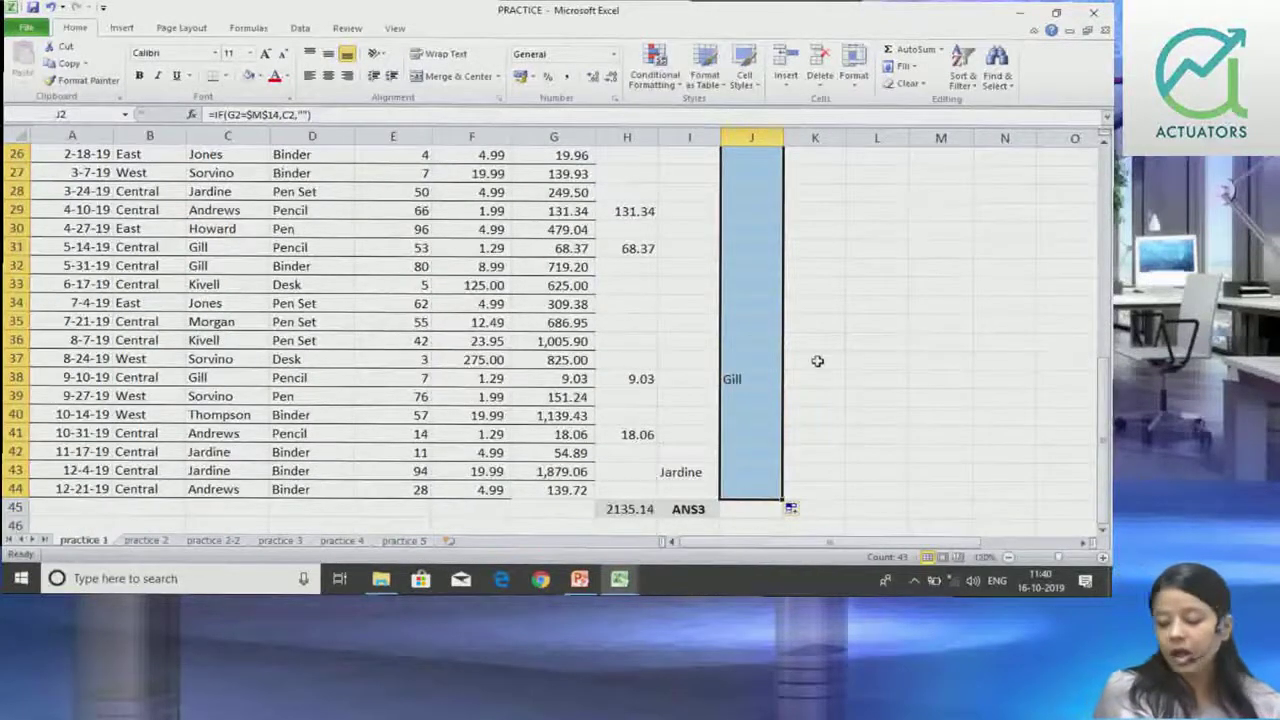
drag(1106, 322, 1107, 208)
Link N14 to J38 so it shows Gill beside the 9.03 value
click(1007, 300)
text(=)
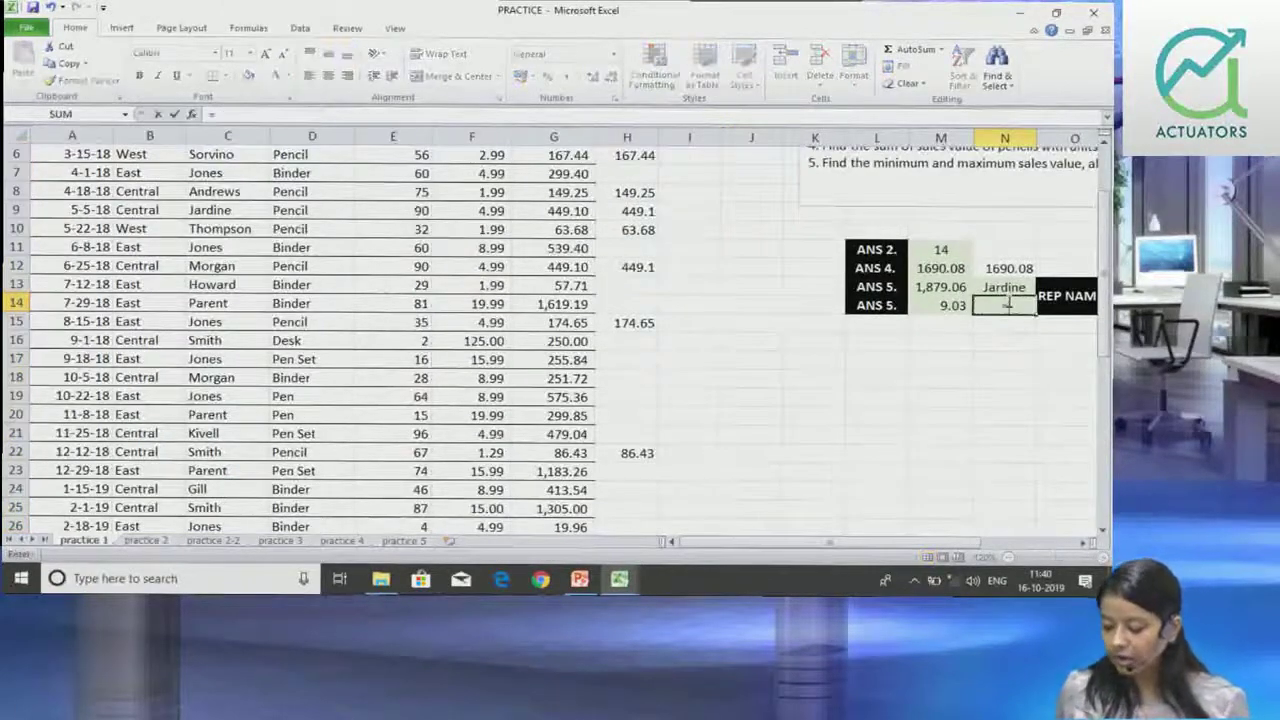
drag(1104, 280, 1104, 392)
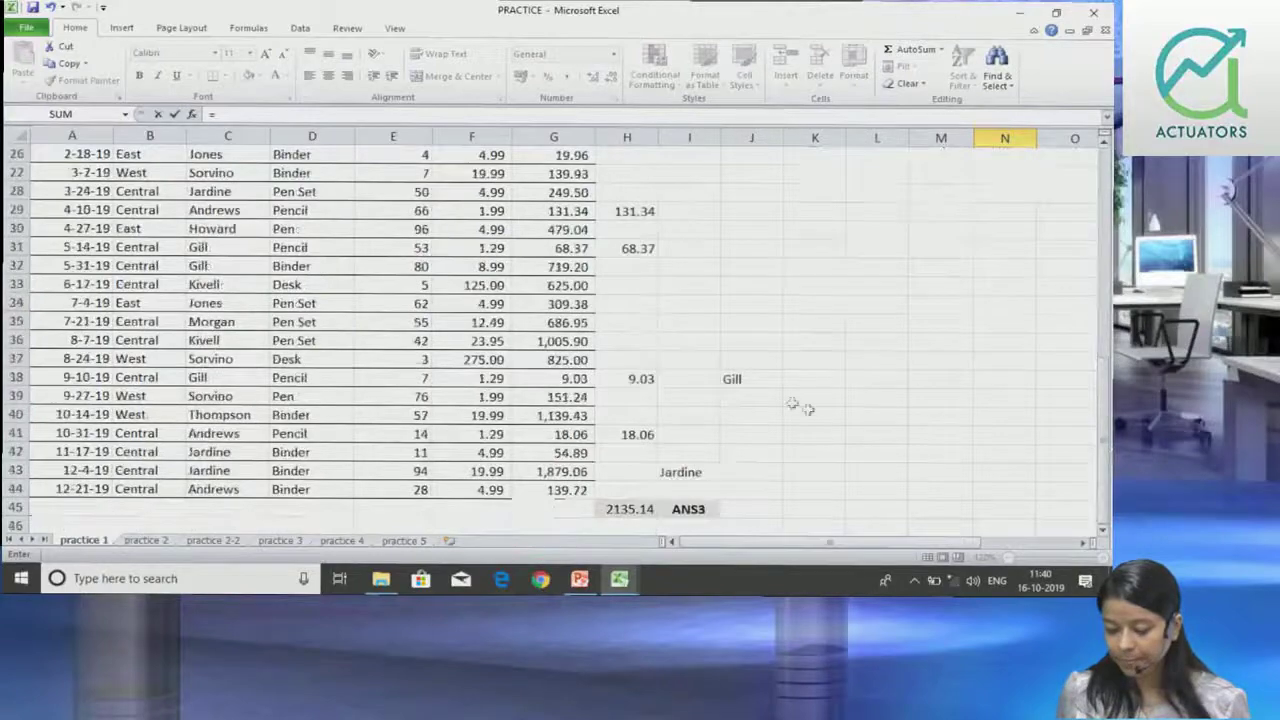
click(757, 378)
key(Return)
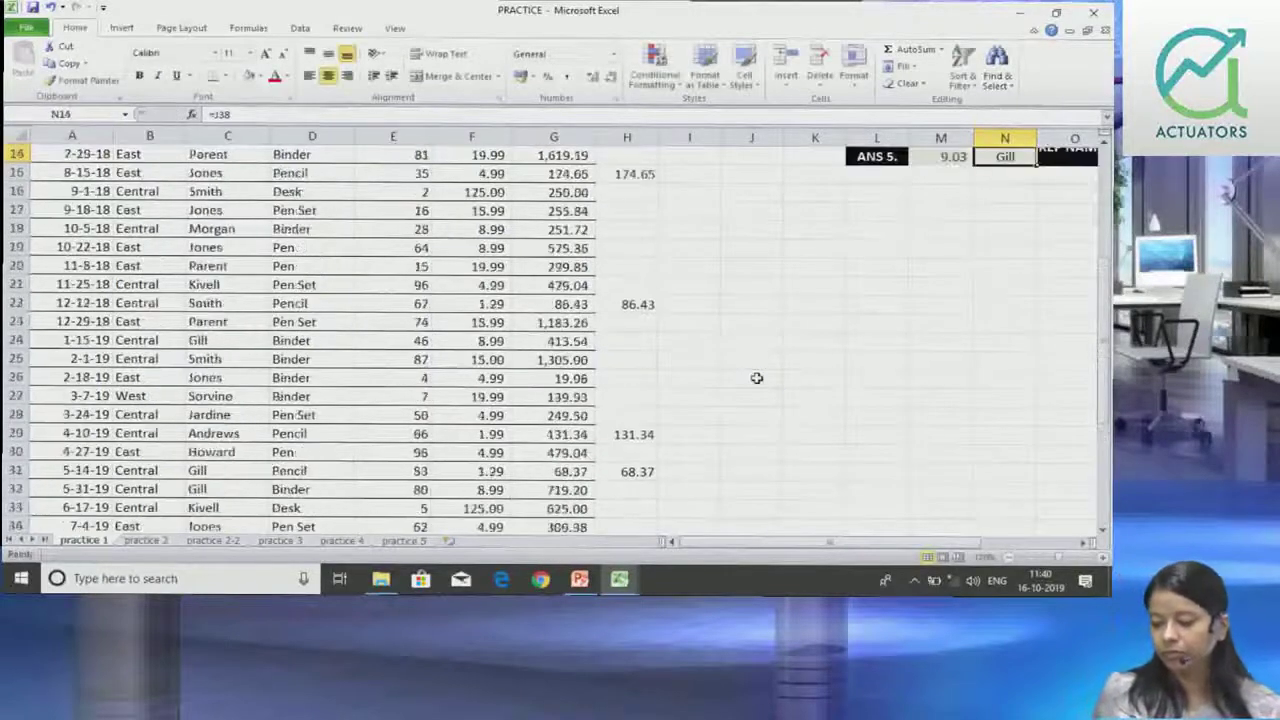
key(Up)
key(Up)
key(Up)
key(Up)
key(Up)
key(Up)
key(Up)
key(Up)
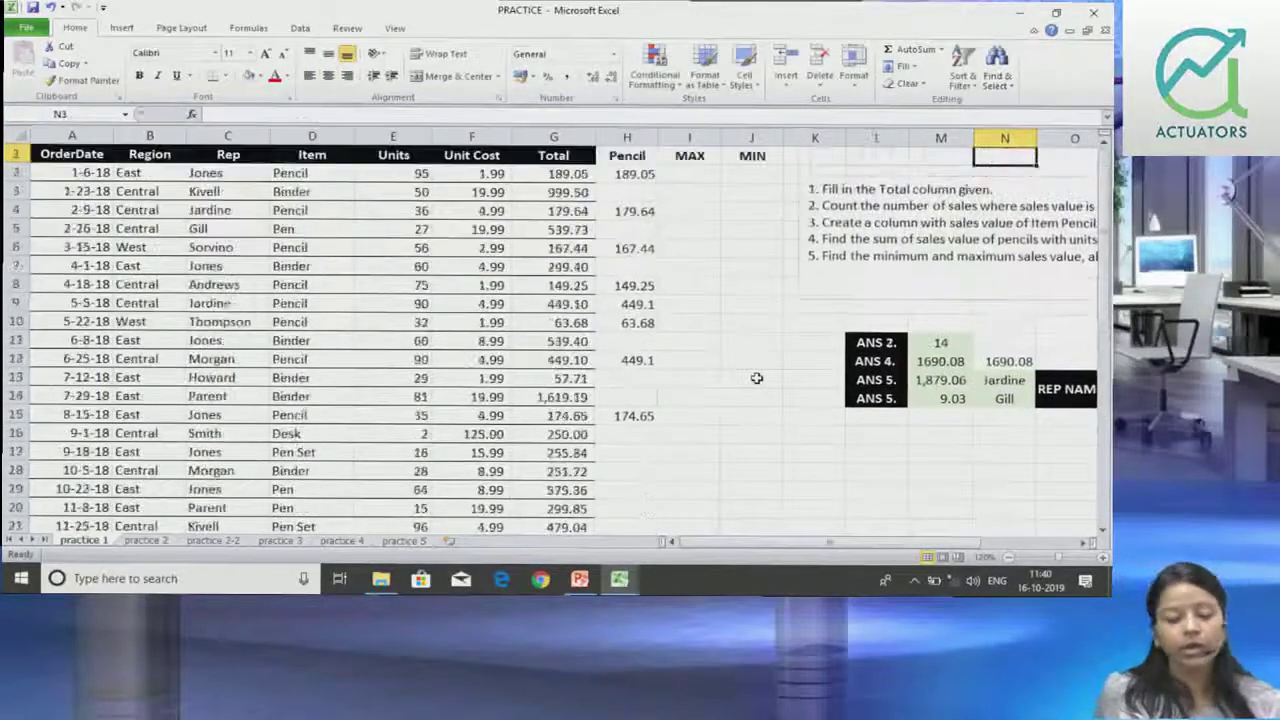